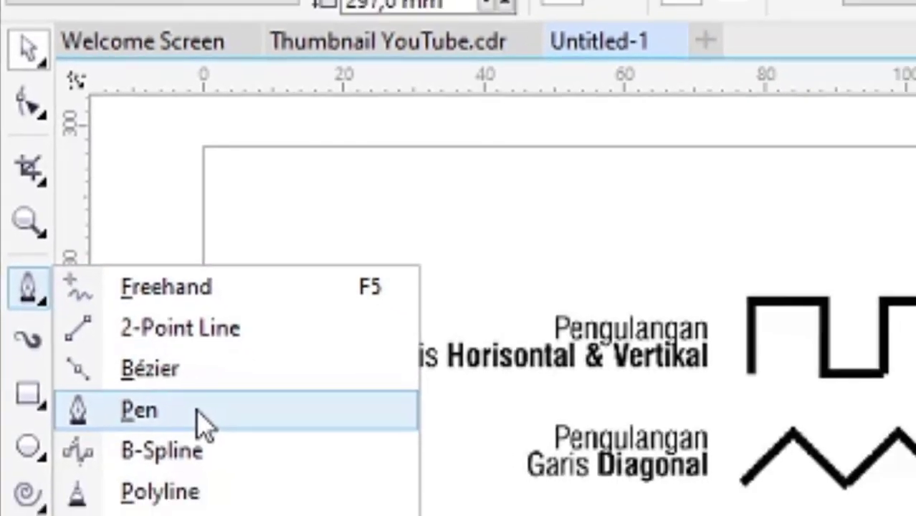
- Draw a square-wave line of five straight segments with the Pen tool beside the horizontal and vertical sample, about 29 mm wide and 11 mm high
click(228, 457)
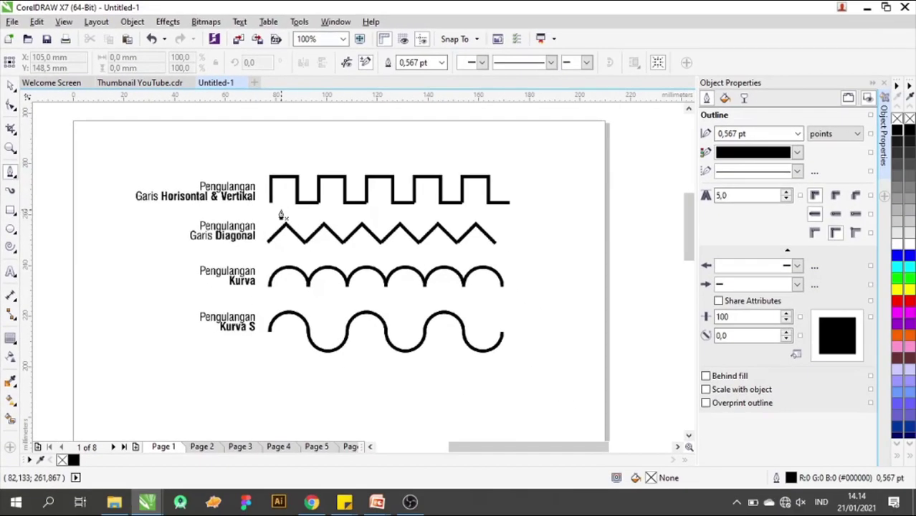
scroll(607, 180, up, 3)
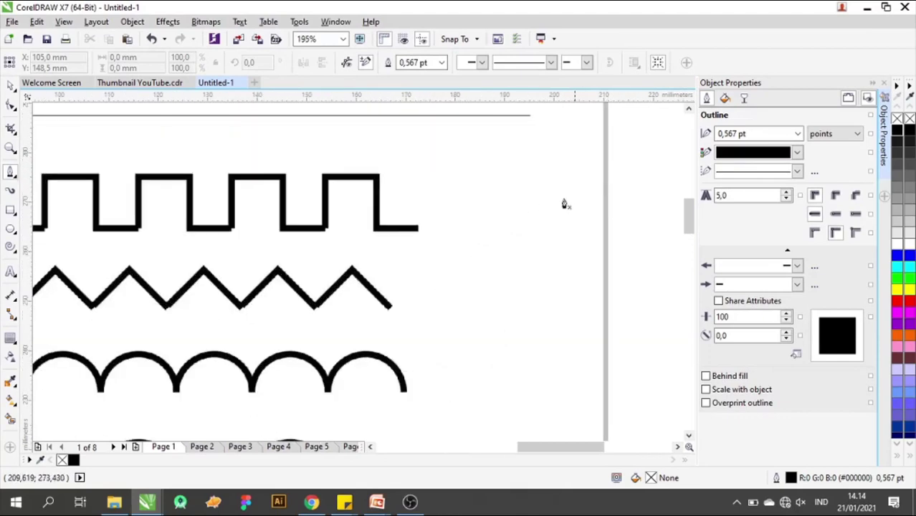
scroll(347, 235, down, 2)
scroll(466, 213, up, 1)
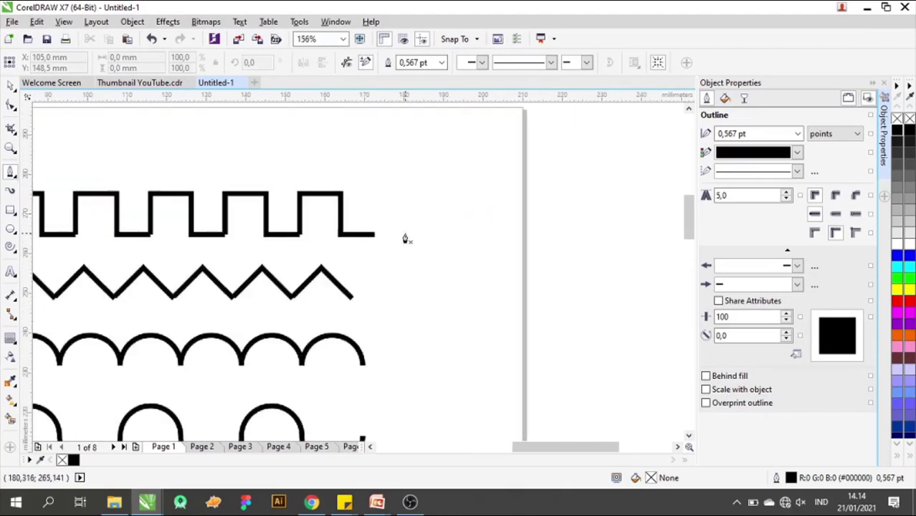
double_click(442, 233)
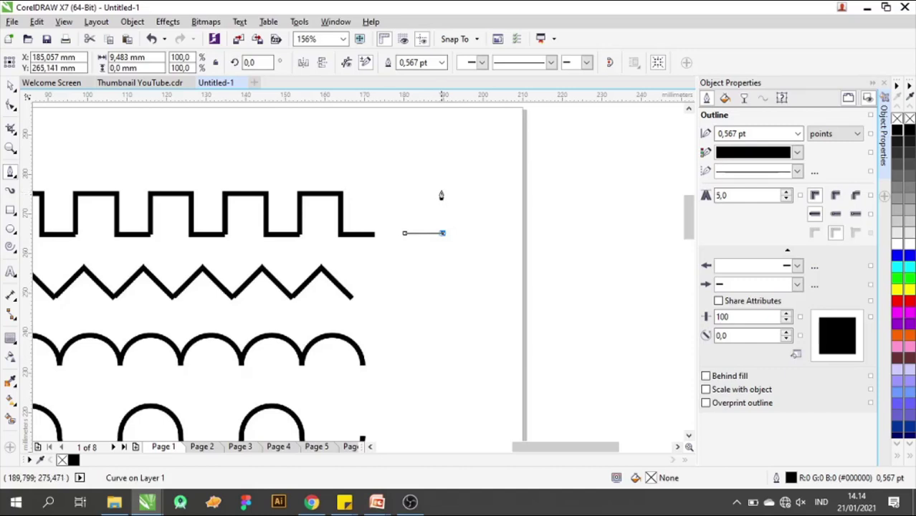
click(442, 191)
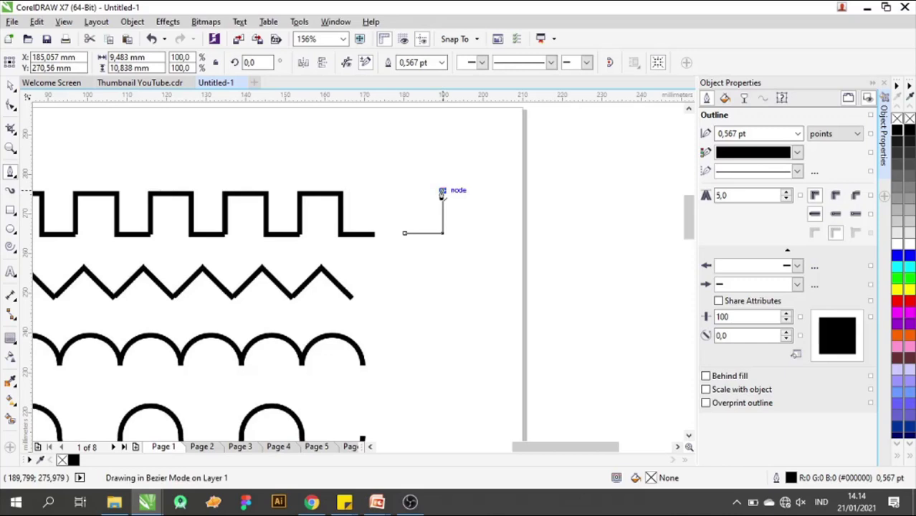
click(485, 192)
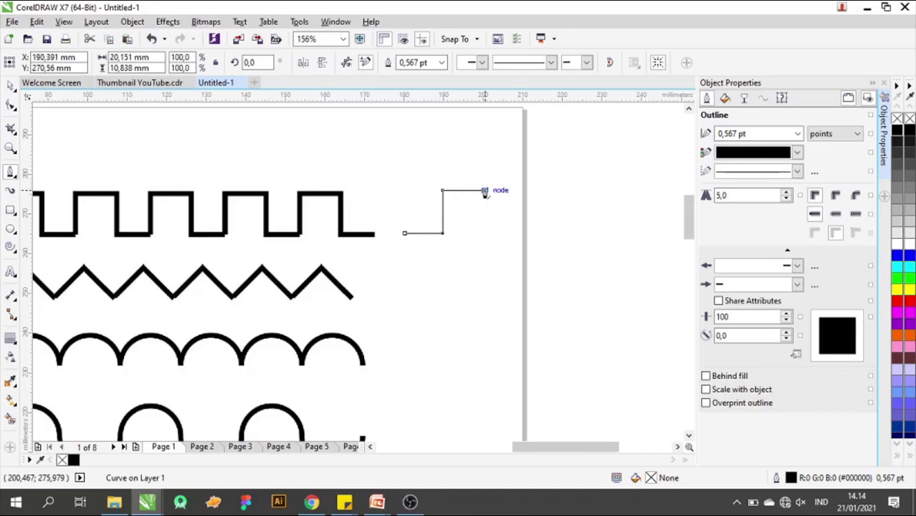
click(484, 234)
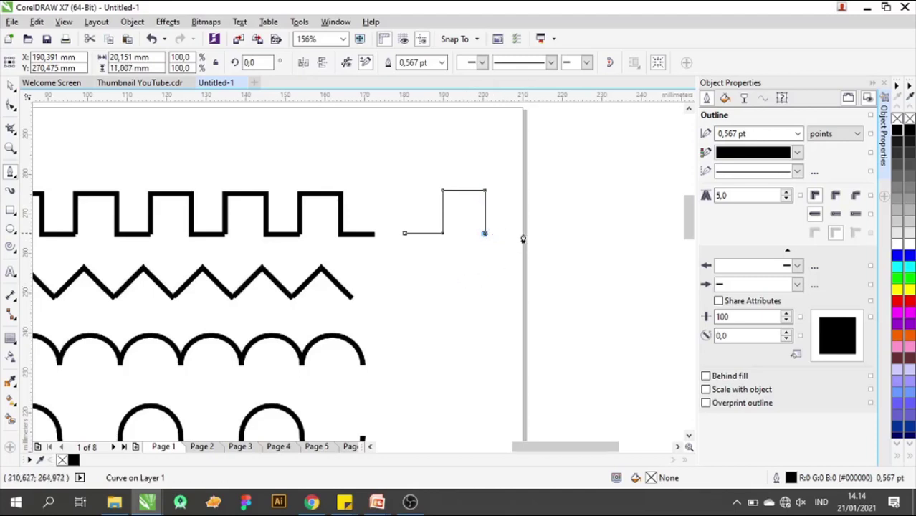
click(521, 233)
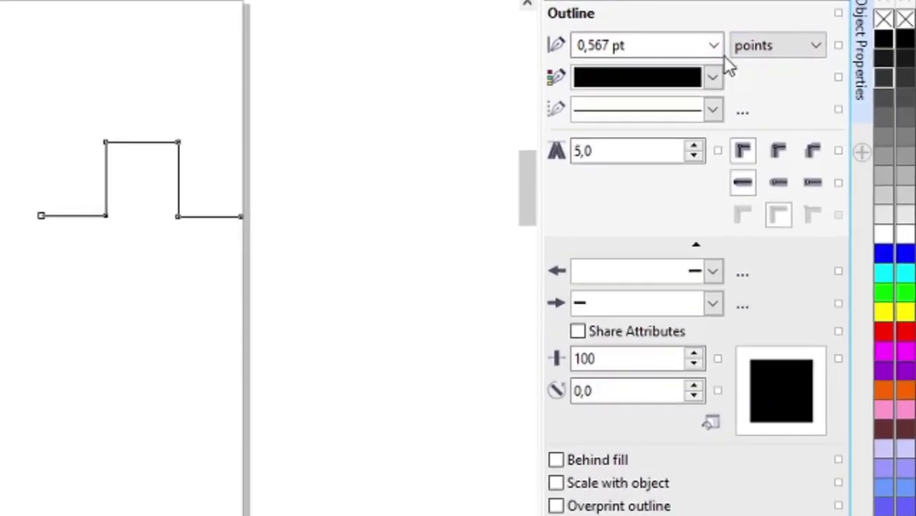
- Set the outline width of the square-wave line to 3.0 pt
click(799, 132)
click(714, 41)
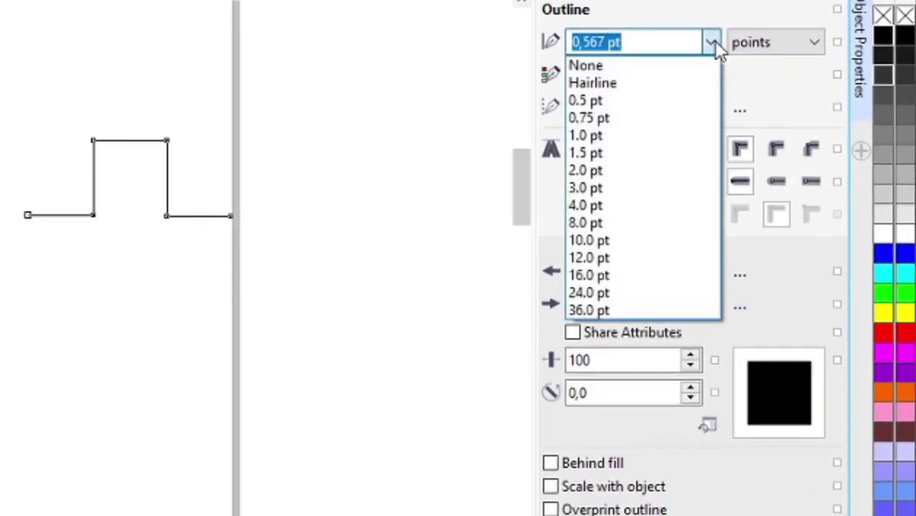
click(639, 189)
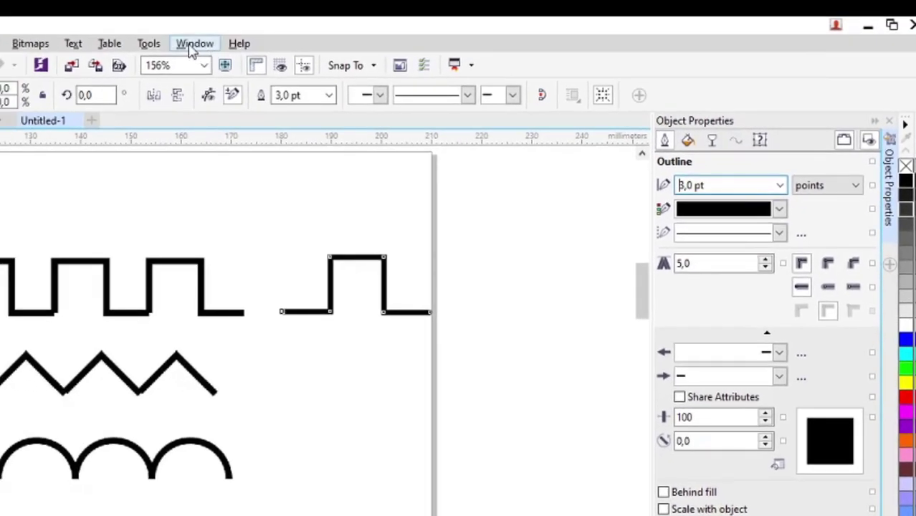
- Hide the Object Properties docker and show it again
click(193, 48)
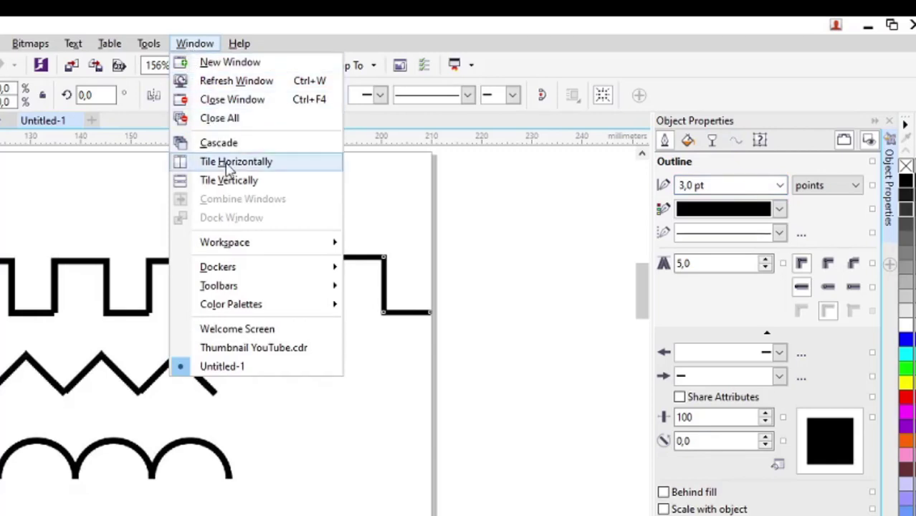
mouse_move(284, 276)
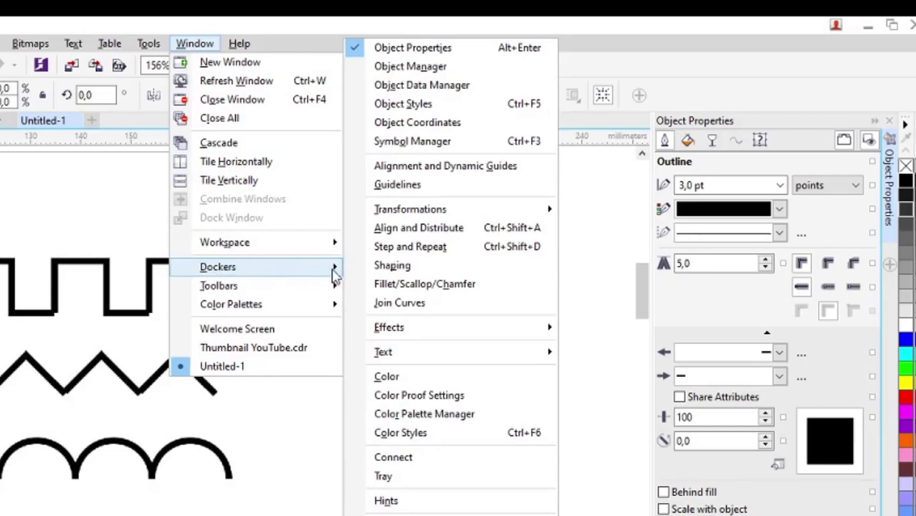
click(411, 49)
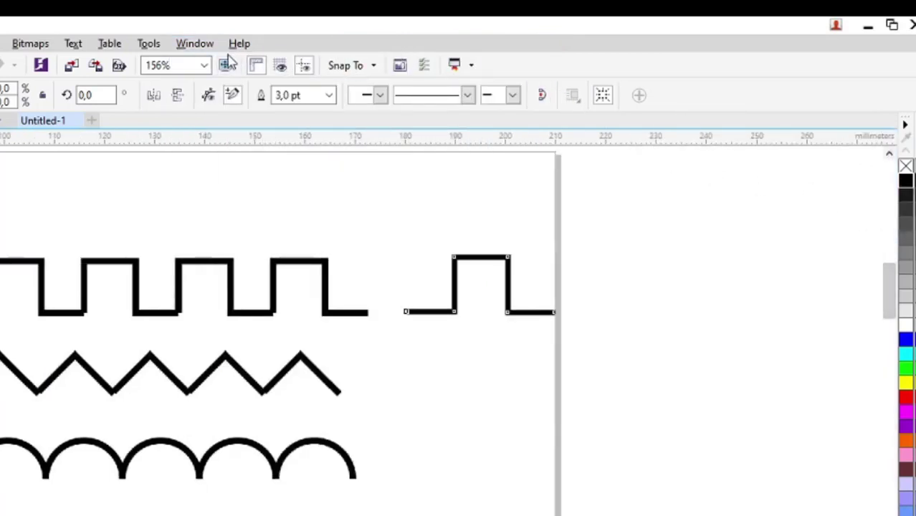
click(205, 46)
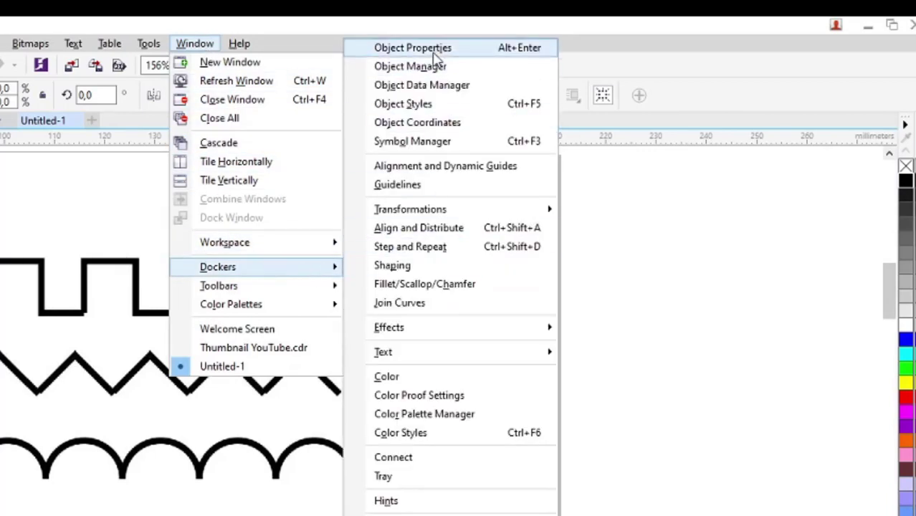
click(433, 50)
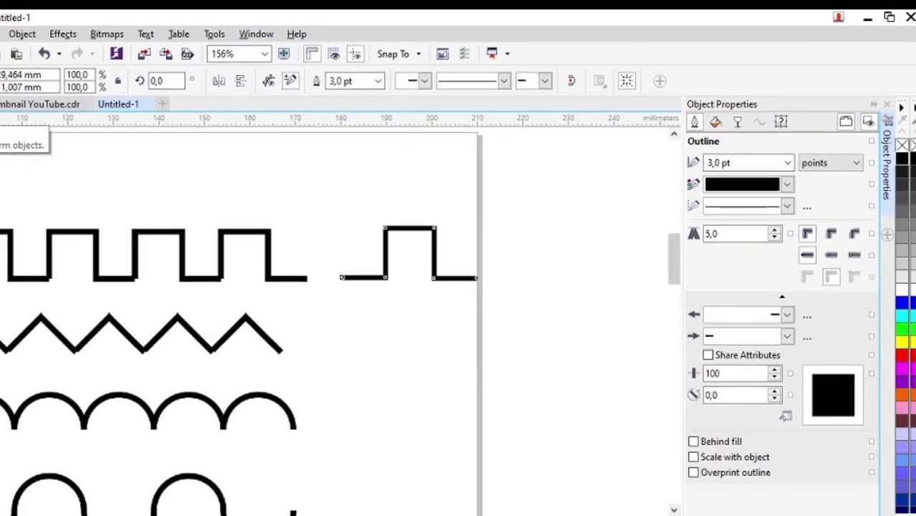
click(10, 85)
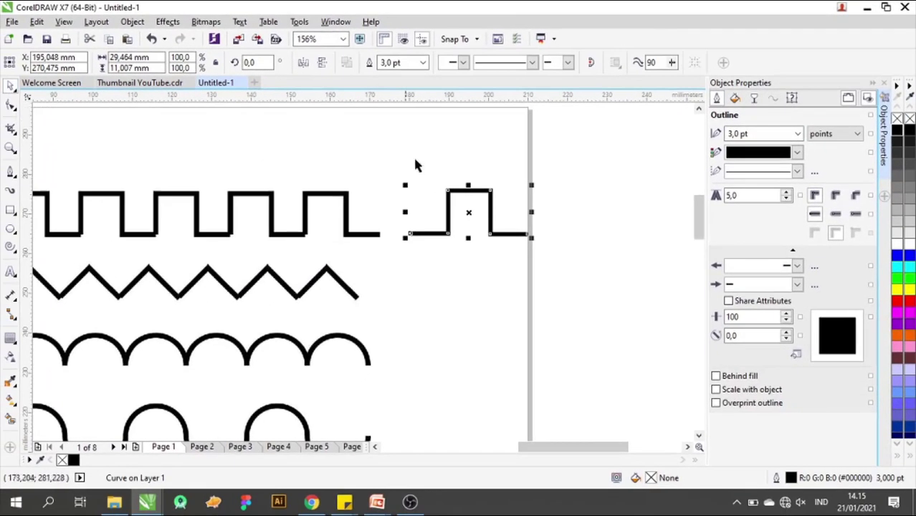
click(439, 150)
click(565, 278)
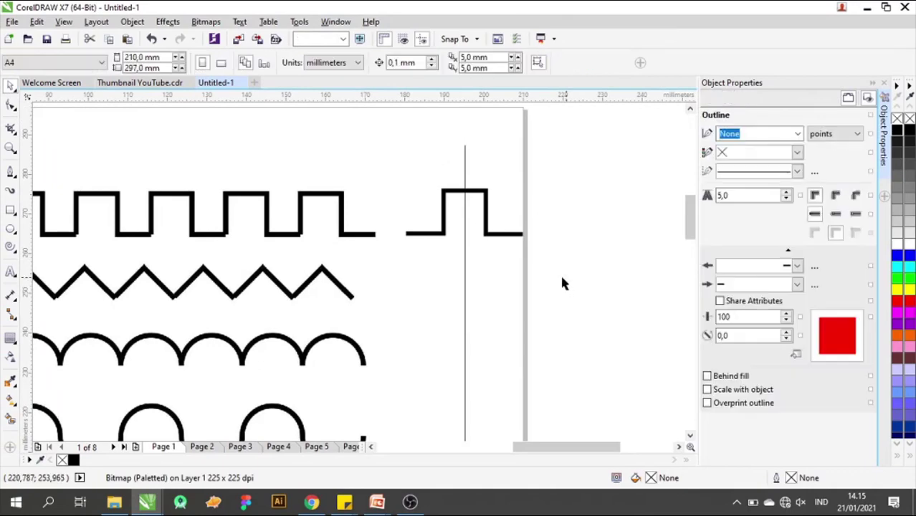
click(473, 285)
scroll(471, 283, down, 3)
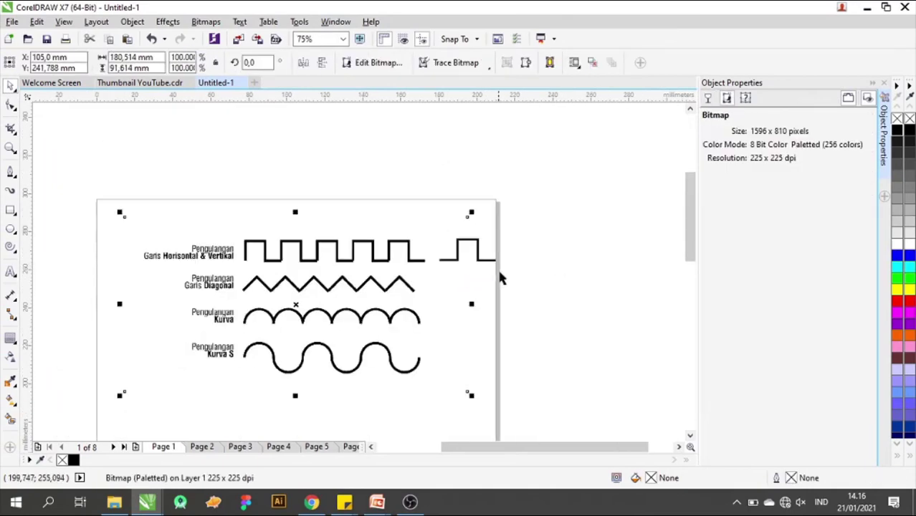
click(466, 254)
scroll(467, 264, up, 2)
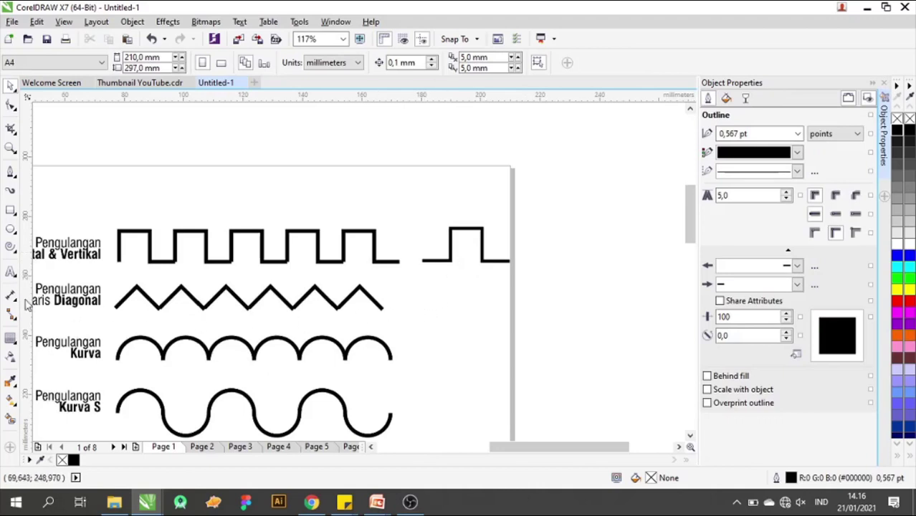
click(11, 172)
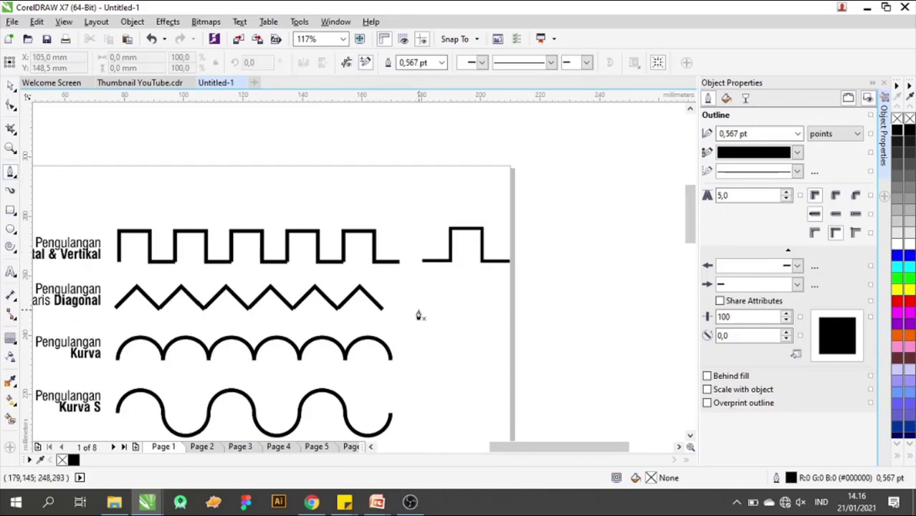
click(419, 308)
click(439, 279)
click(451, 307)
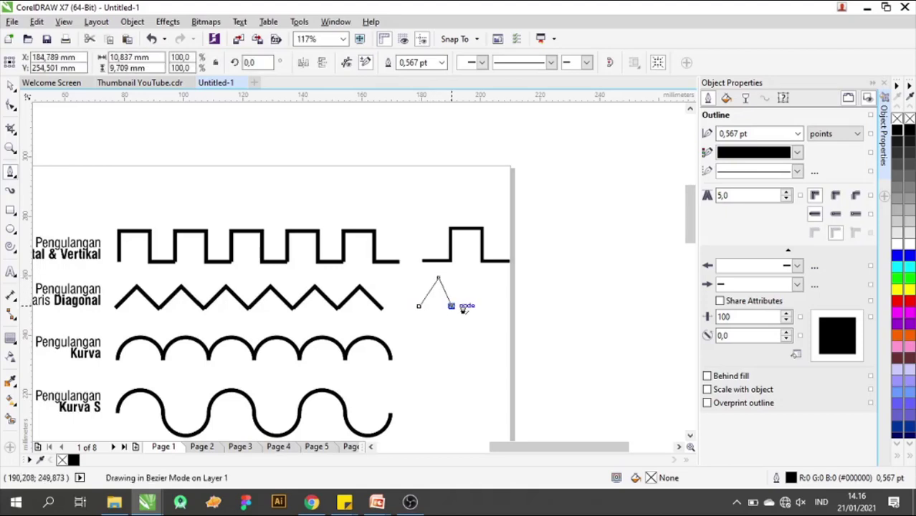
click(477, 280)
click(488, 306)
click(508, 280)
click(532, 310)
click(546, 285)
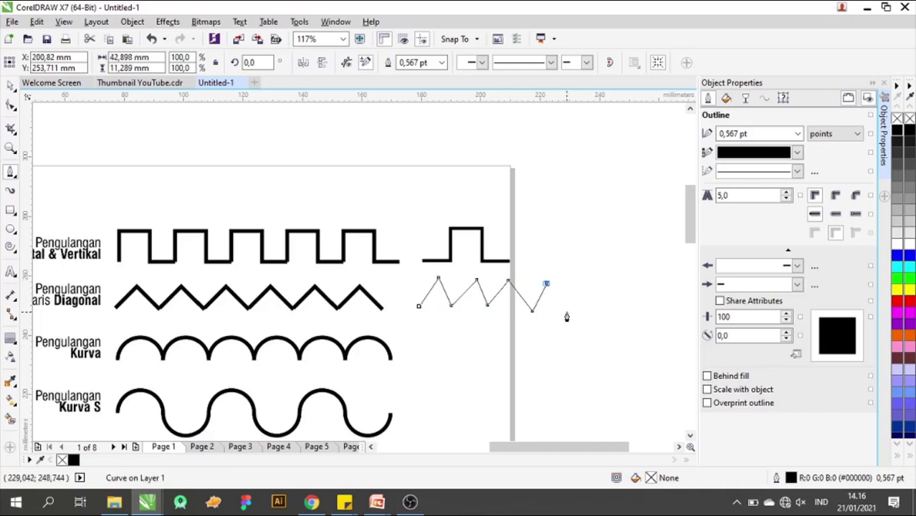
key(Delete)
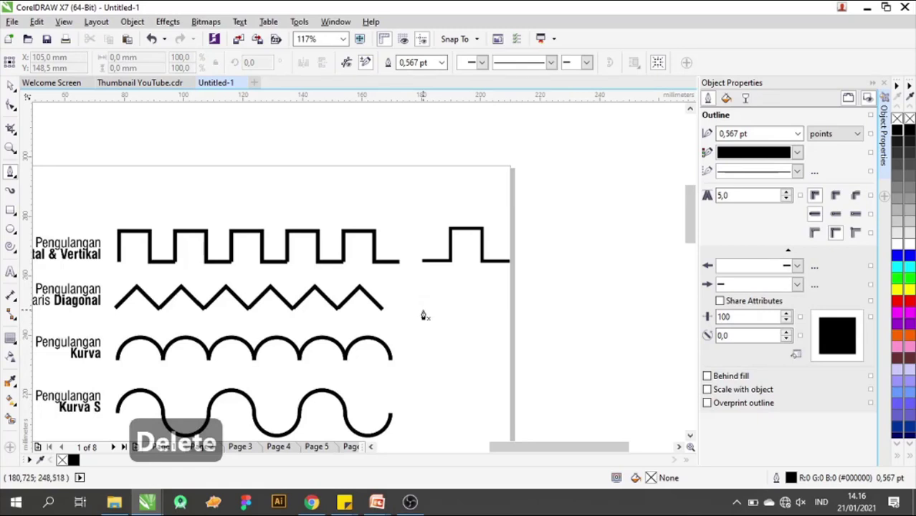
- Draw a four-peak zigzag about 46 mm wide and 12 mm high with the Pen tool beside the diagonal sample and set its outline width to 3.0 pt
click(423, 309)
click(440, 277)
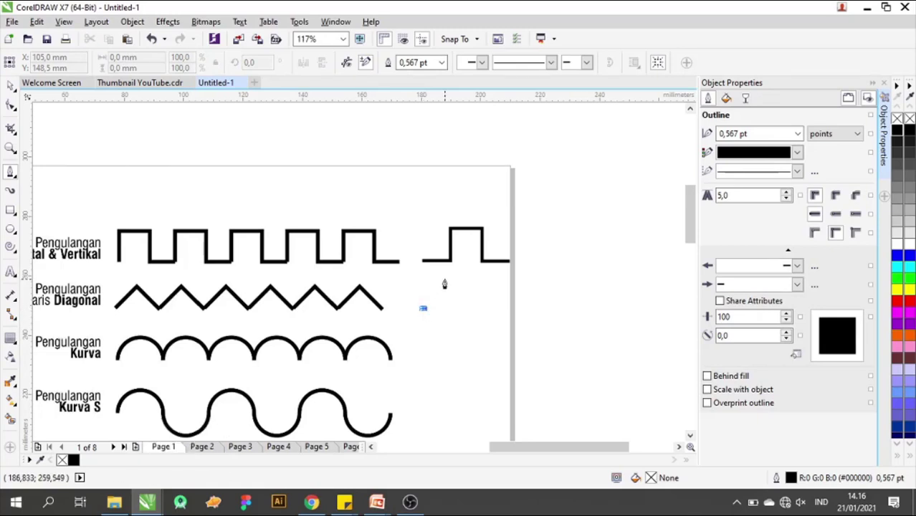
click(456, 304)
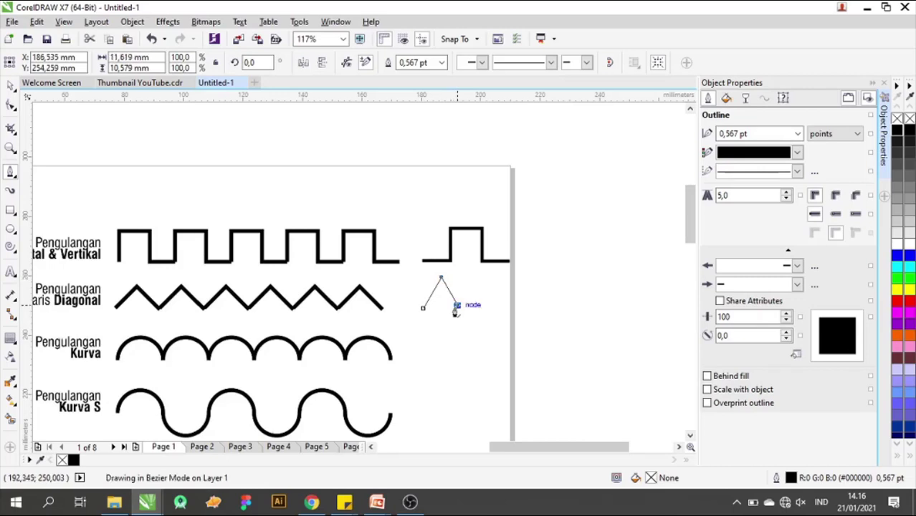
click(475, 273)
click(491, 302)
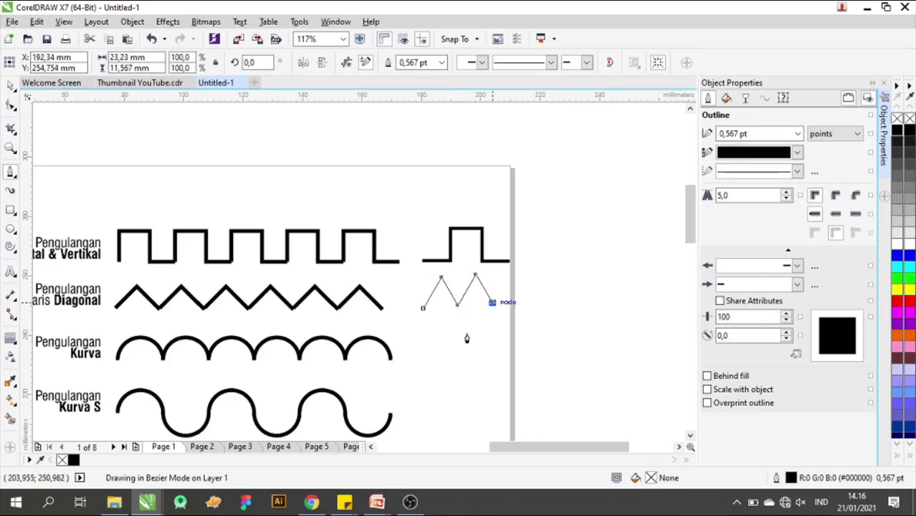
click(511, 275)
click(524, 300)
click(548, 279)
double_click(559, 299)
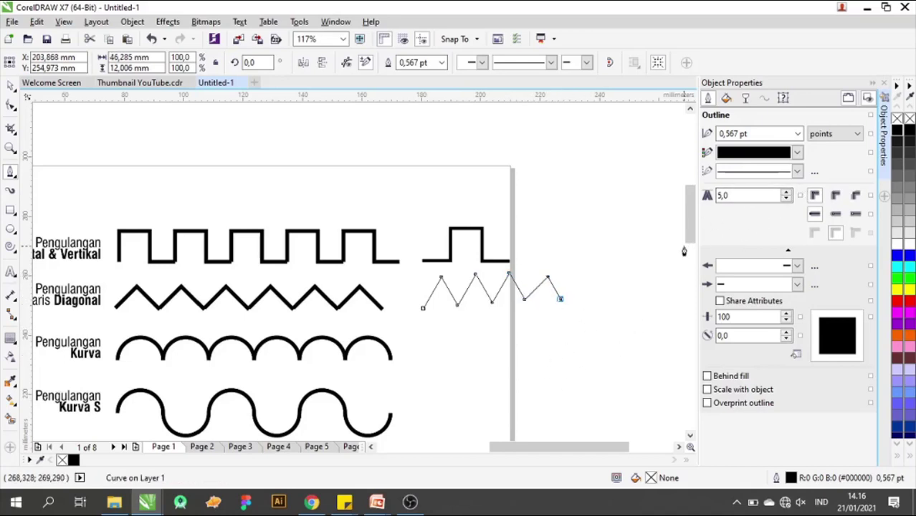
click(797, 133)
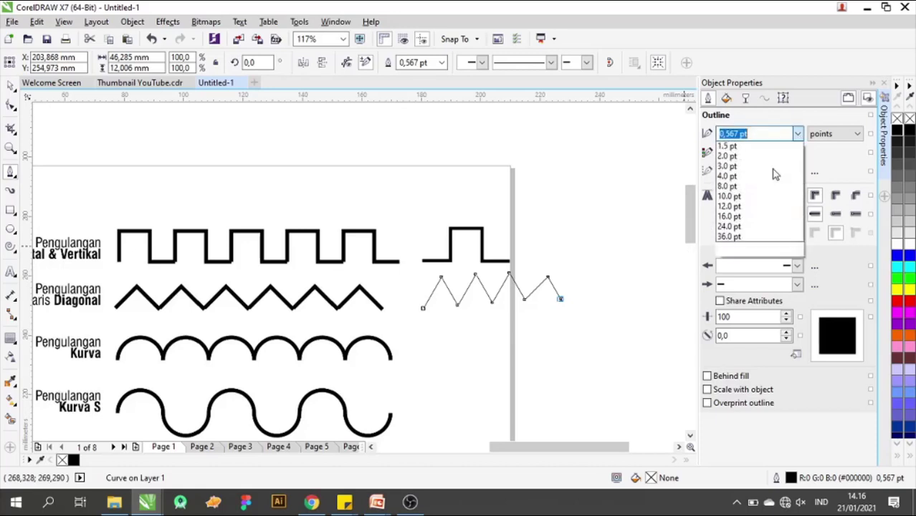
click(762, 218)
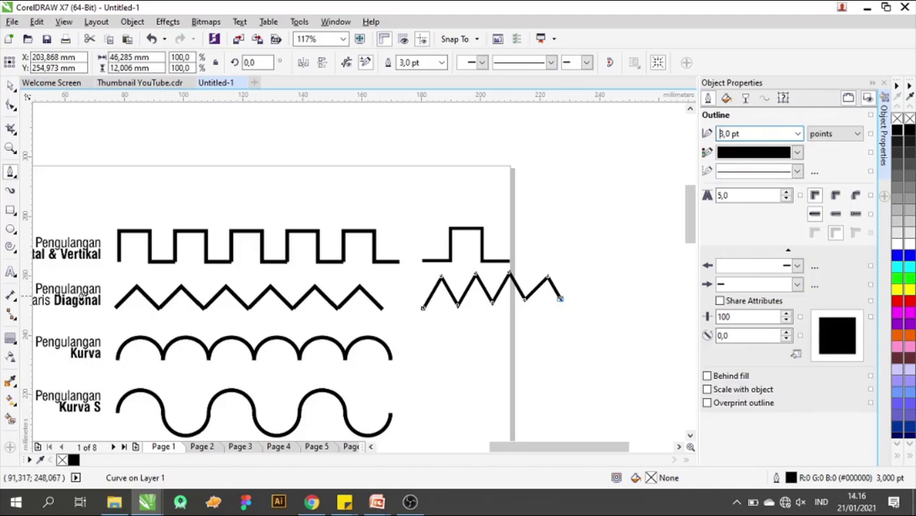
- Draw an ellipse about 20 mm wide and 19 mm high beneath the new zigzag, beside the curve sample
click(10, 229)
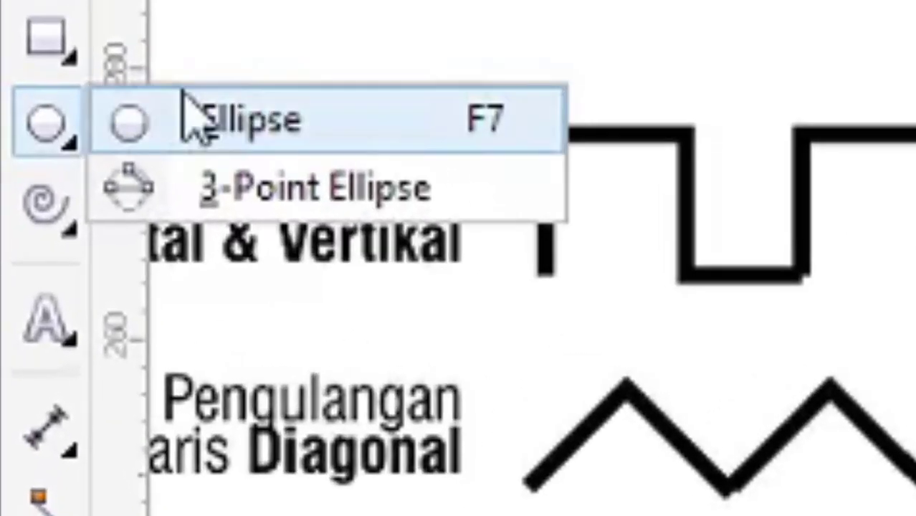
click(216, 121)
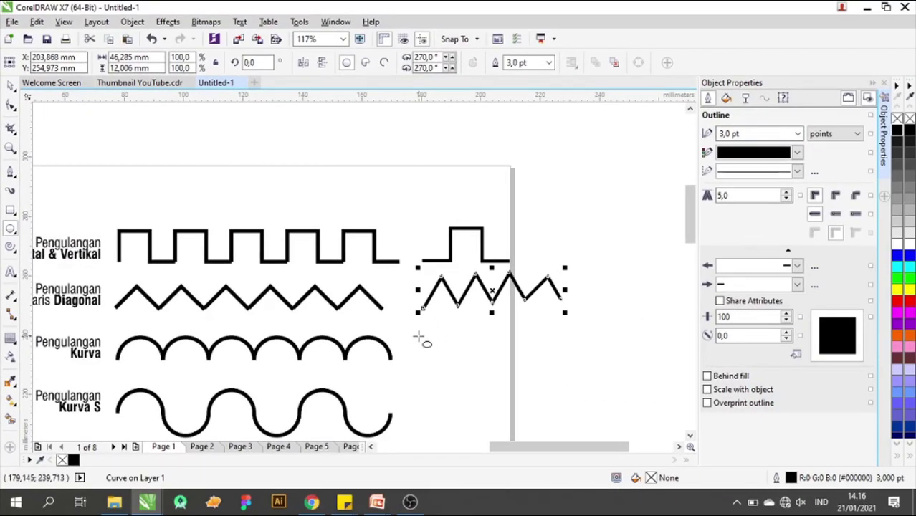
drag(419, 337, 477, 393)
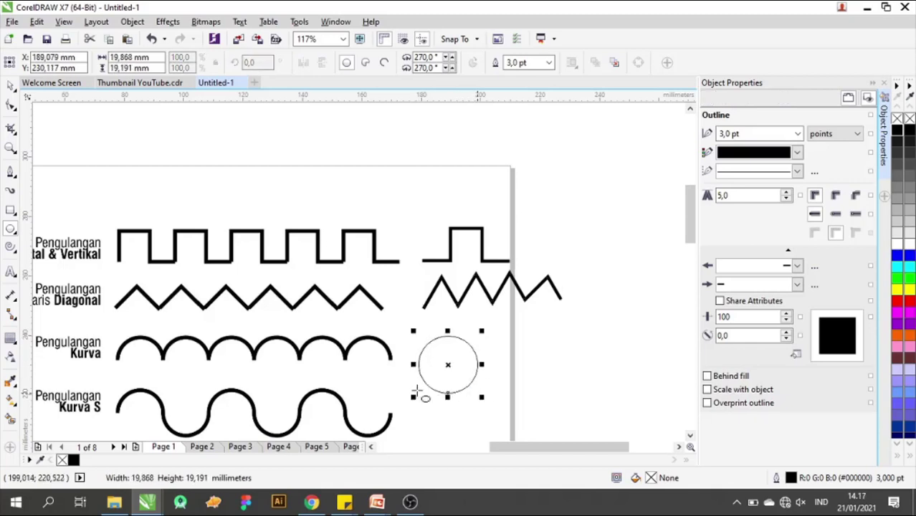
- Set the outline width of the new ellipse beneath the zigzag to 3.0 pt
click(797, 134)
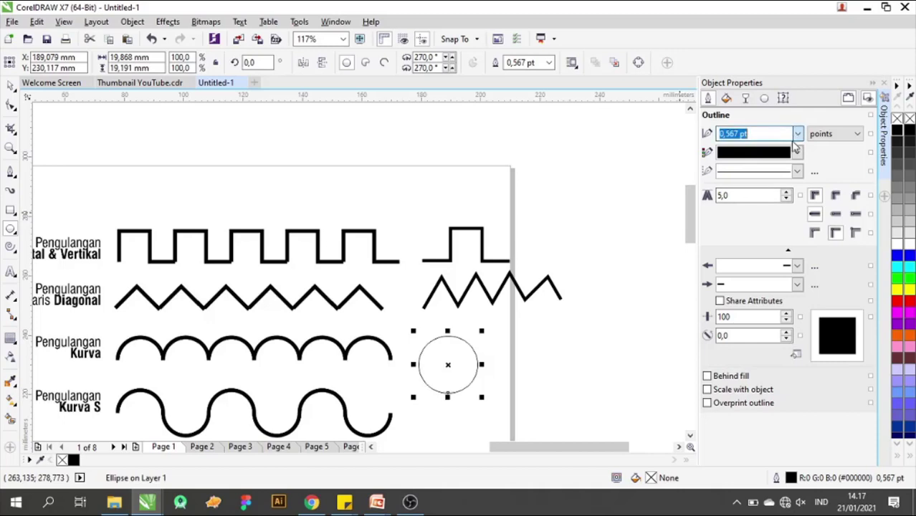
click(745, 235)
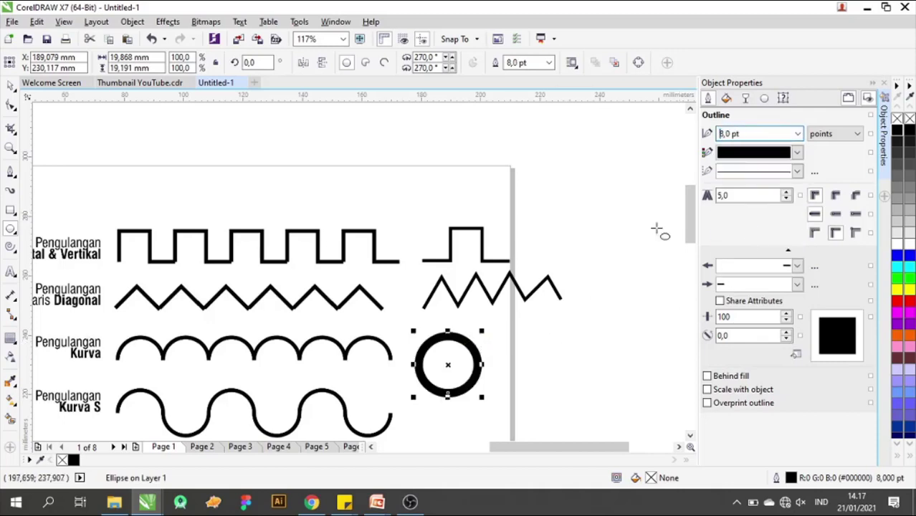
click(798, 134)
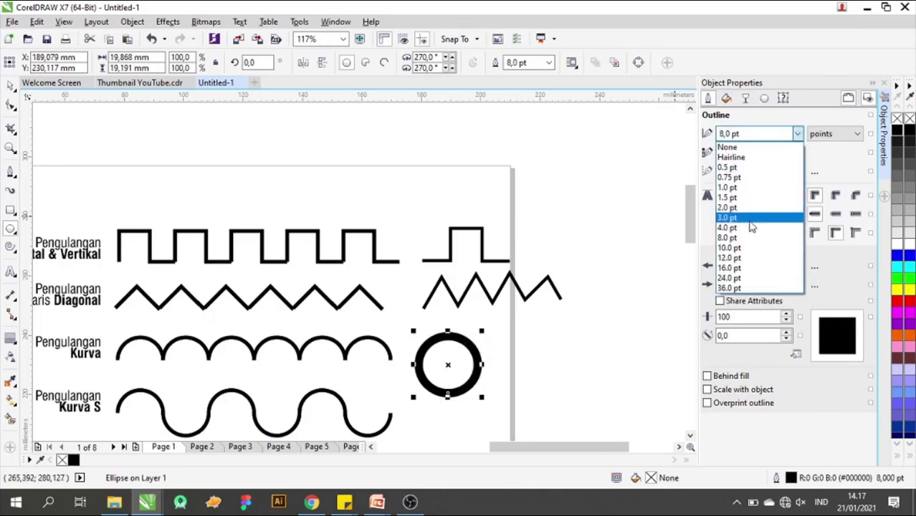
click(749, 216)
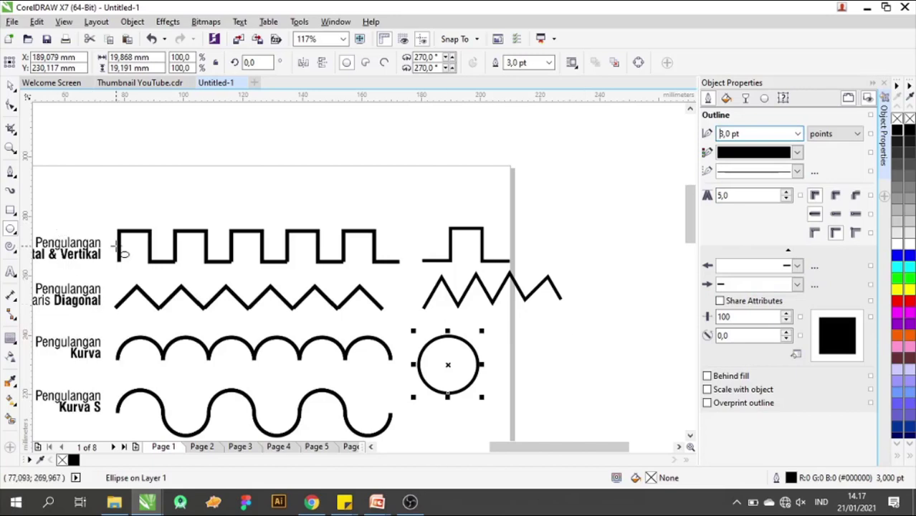
- Turn the ellipse into an open arc and shorten it with the Shape tool to its upper half, from 0° to 180°
click(11, 86)
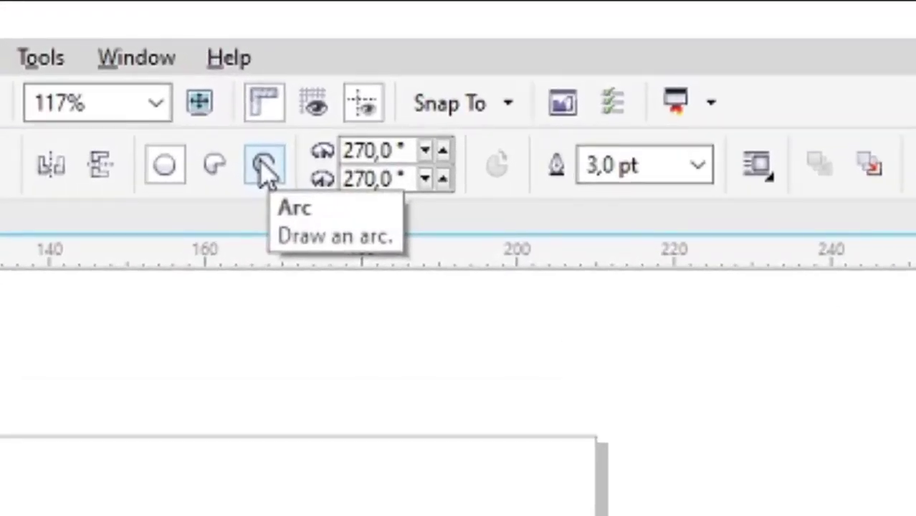
click(265, 167)
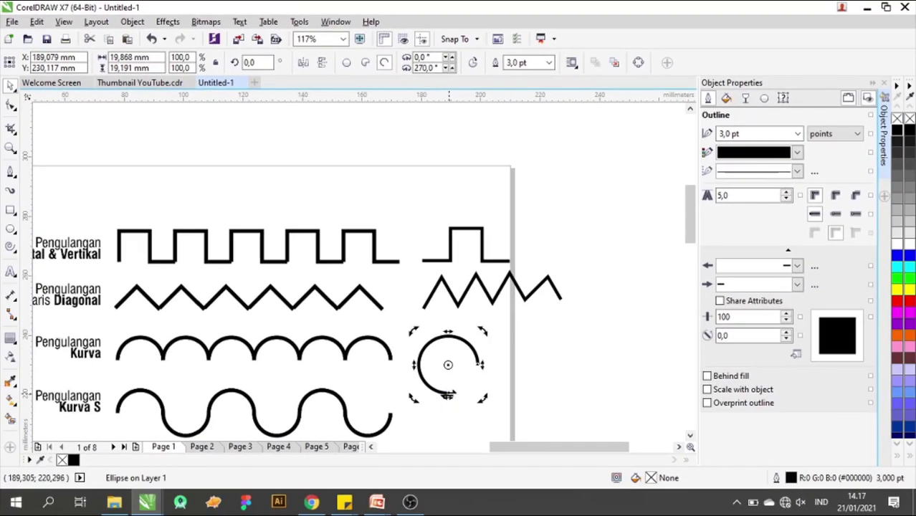
click(447, 394)
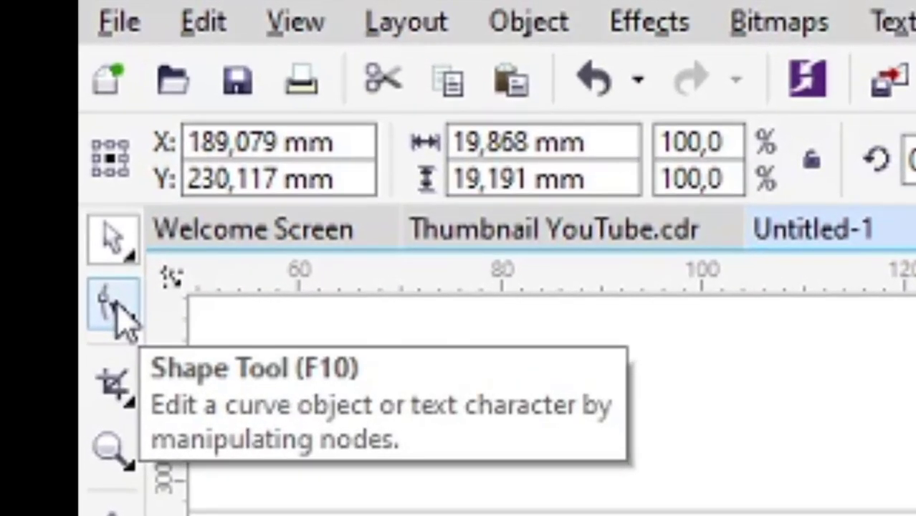
click(117, 306)
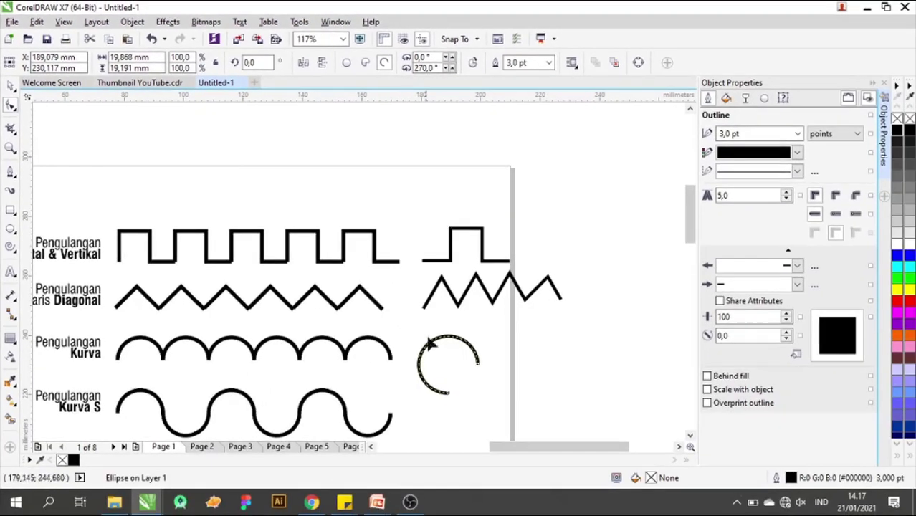
drag(448, 393, 417, 364)
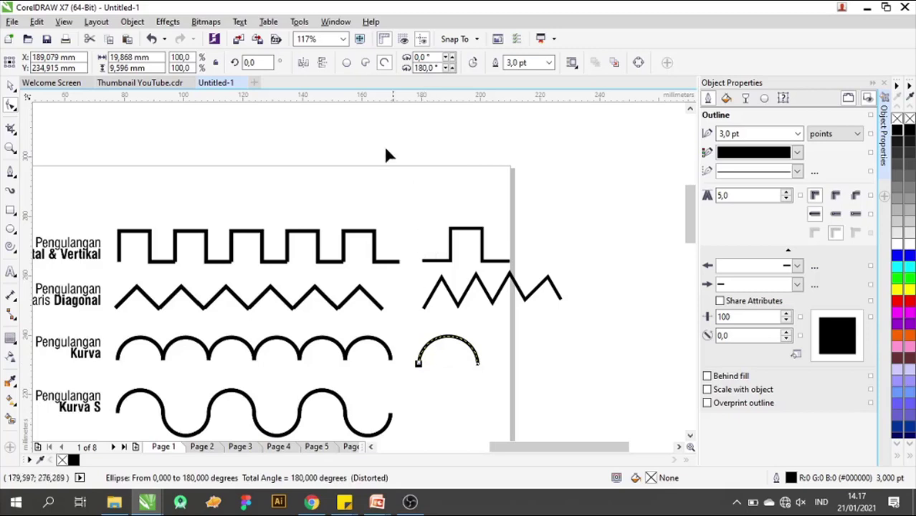
- Copy the half-circle arc twice and place the copies end to end beside it, about 20 mm apart
click(10, 86)
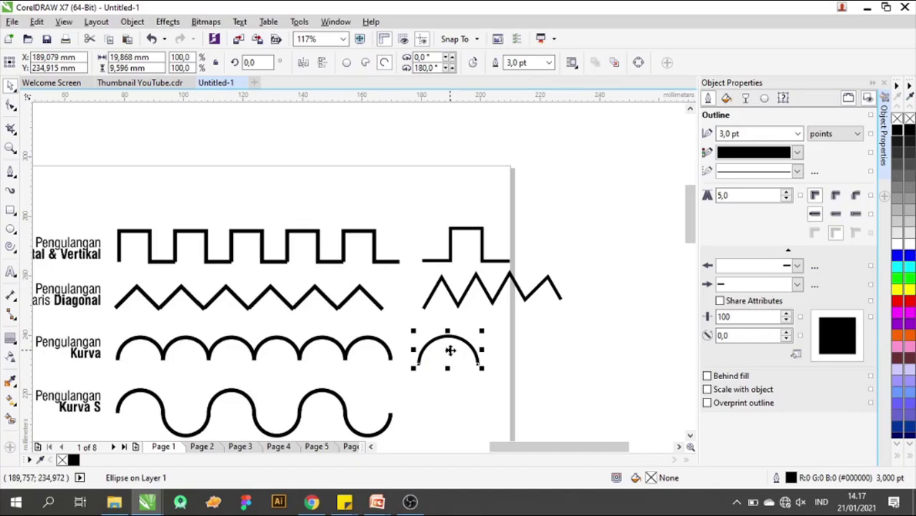
key(ctrl+c)
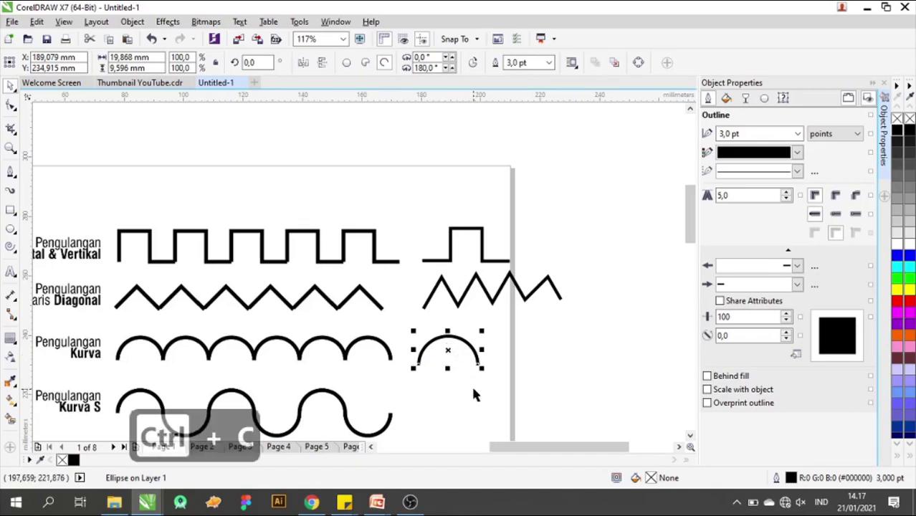
key(ctrl+v)
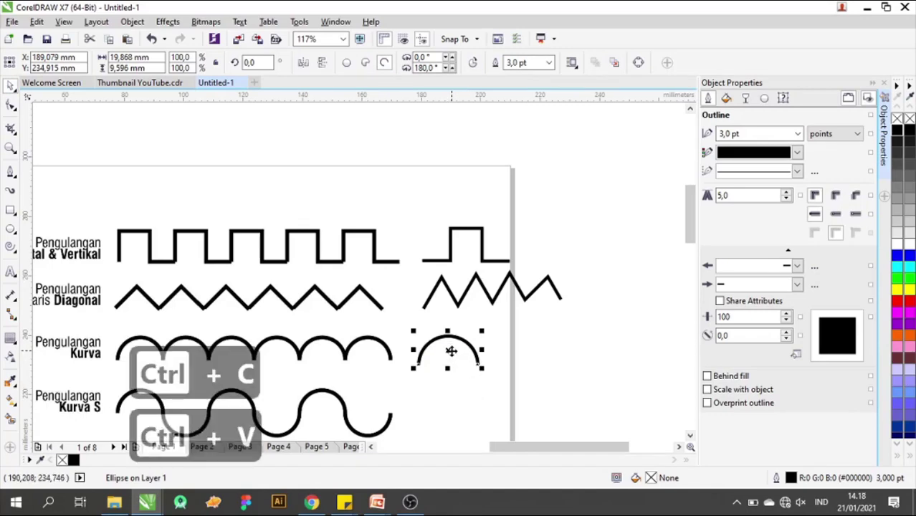
drag(451, 350, 511, 358)
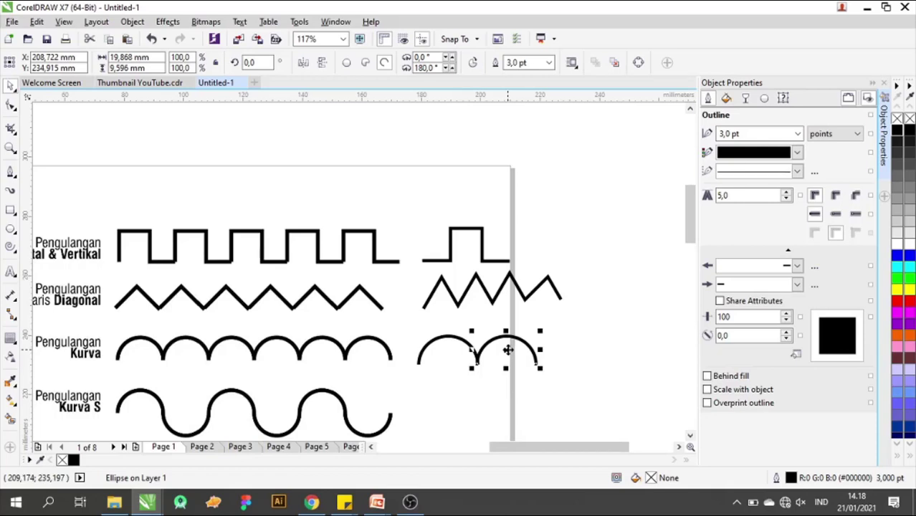
drag(507, 350, 567, 358)
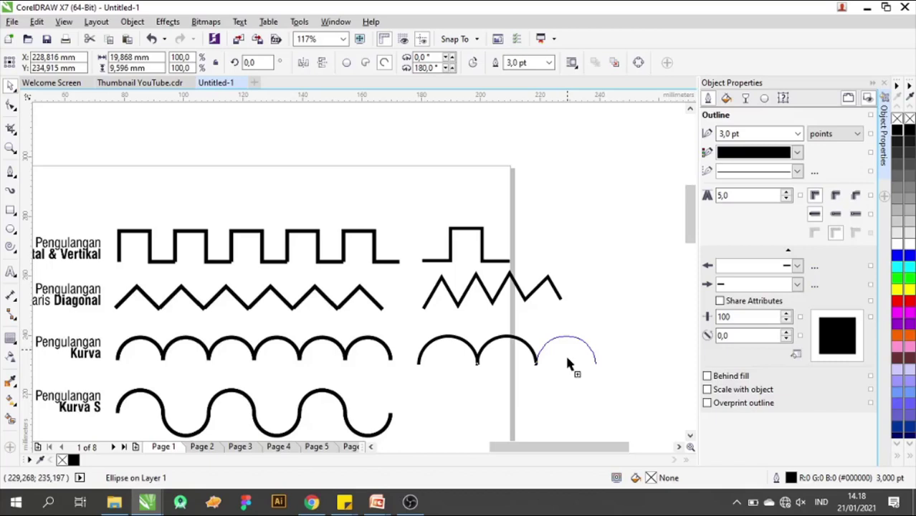
drag(567, 364, 567, 364)
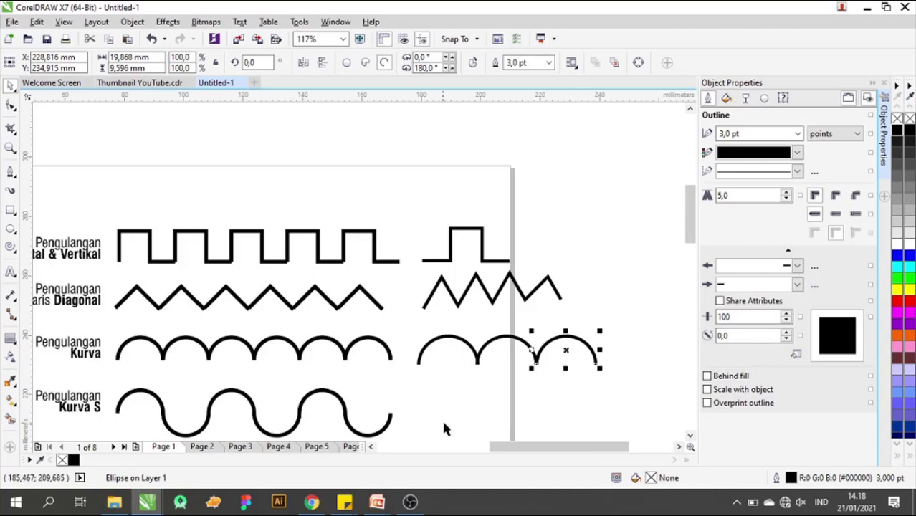
- Duplicate the last arc four times at the same spacing to extend the curve row to seven arcs, and deselect it
scroll(272, 352, down, 2)
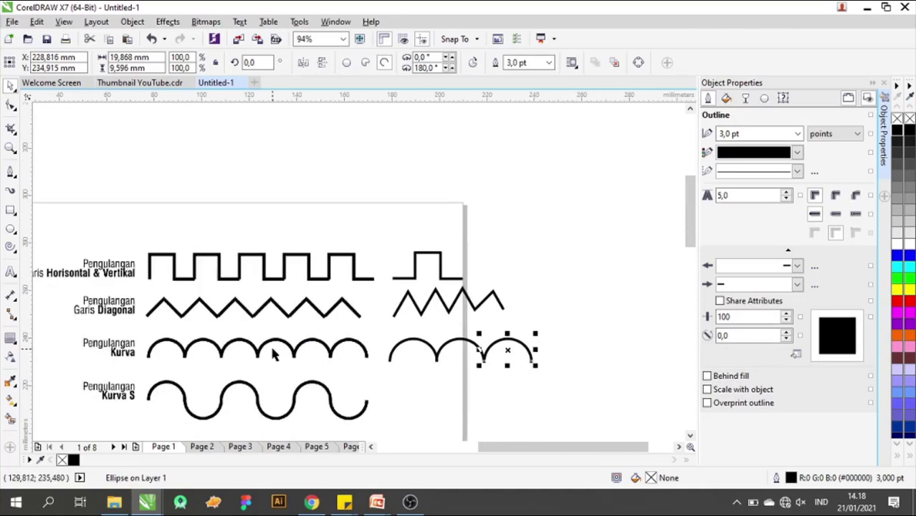
scroll(456, 352, up, 1)
scroll(456, 353, up, 1)
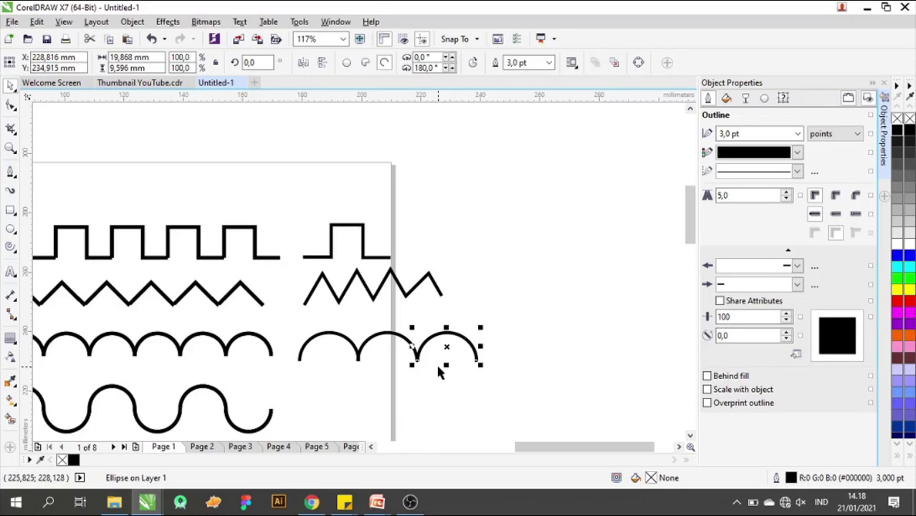
key(ctrl+d)
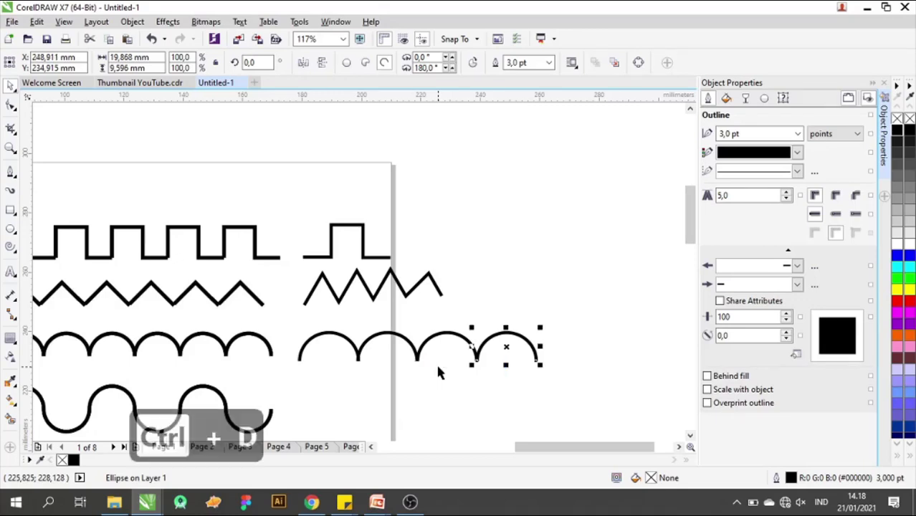
key(ctrl+d)
key(ctrl+d)
key(ctrl+d)
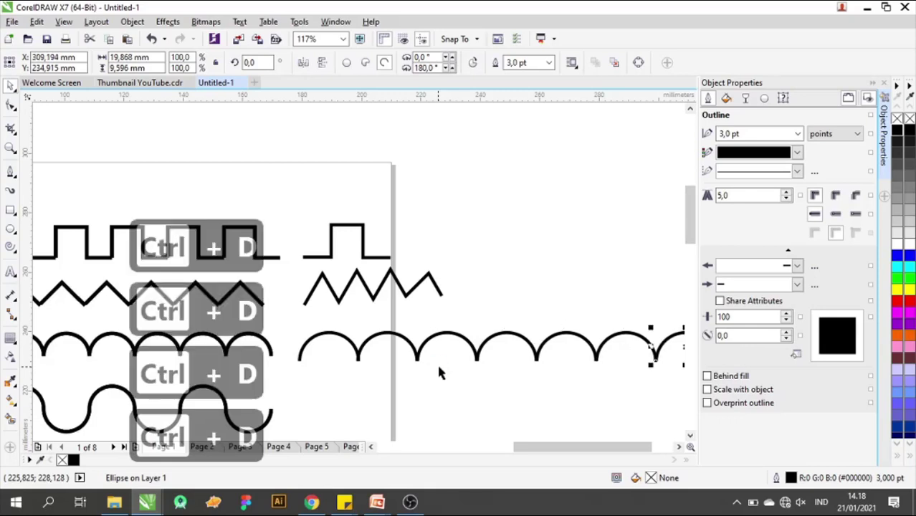
click(460, 376)
scroll(467, 247, down, 3)
scroll(516, 303, down, 3)
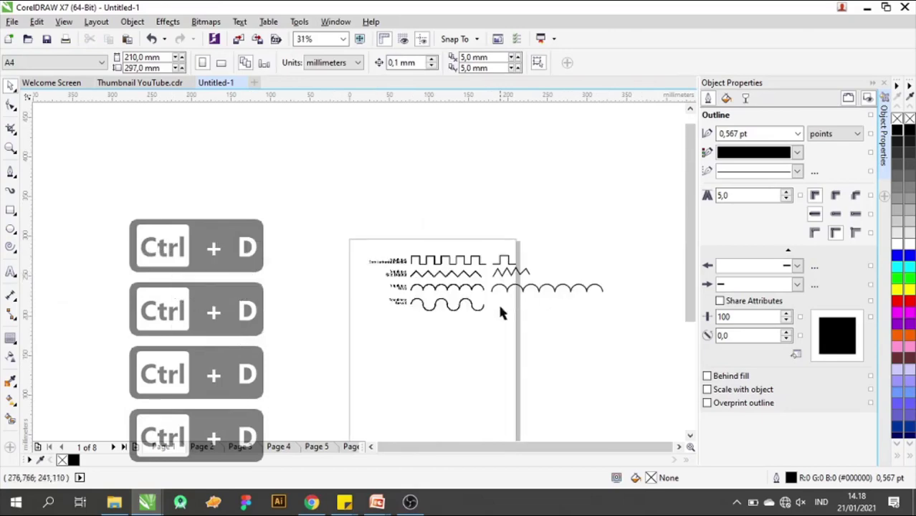
scroll(487, 307, up, 4)
scroll(329, 311, up, 3)
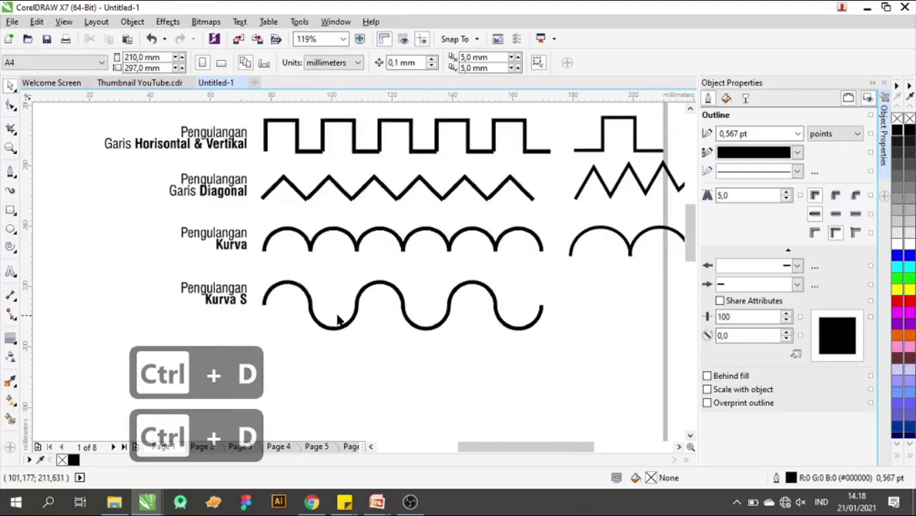
scroll(245, 303, down, 4)
scroll(486, 275, up, 1)
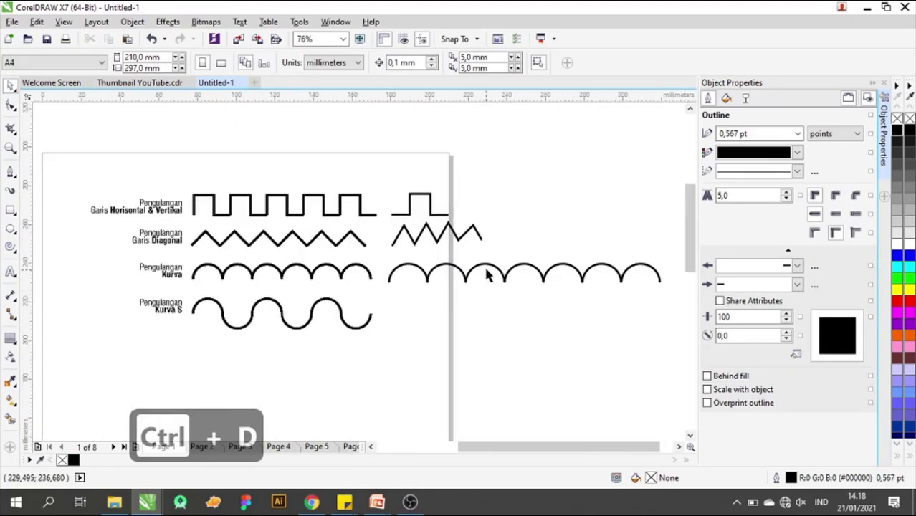
scroll(388, 270, down, 1)
click(376, 261)
drag(500, 294, 616, 311)
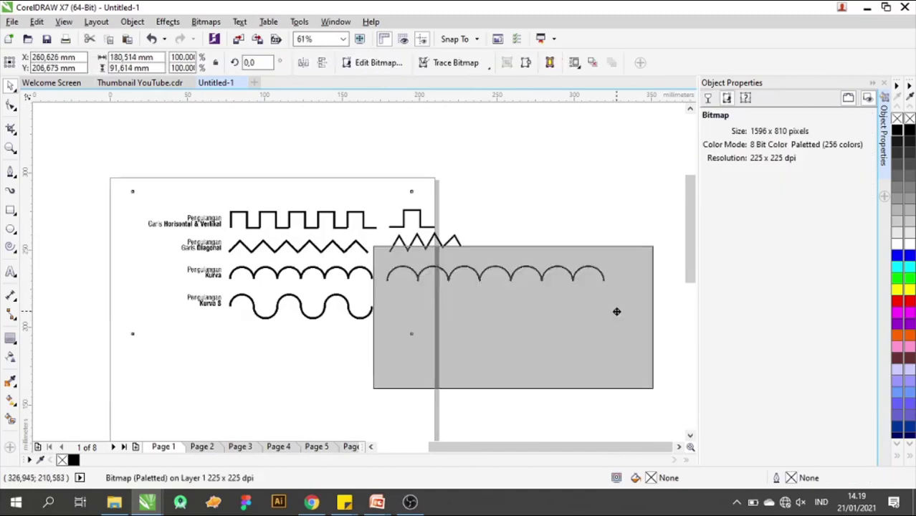
key(ctrl+z)
click(620, 309)
drag(643, 245, 374, 350)
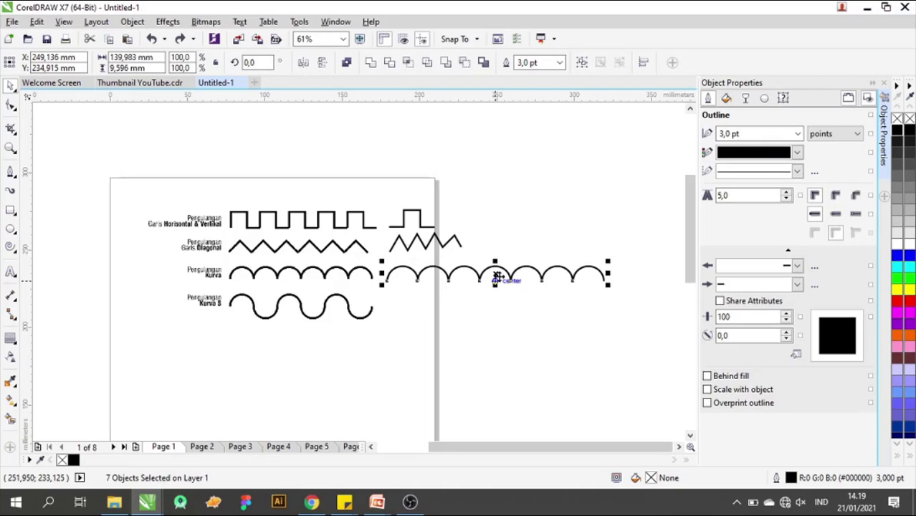
shift+click(498, 276)
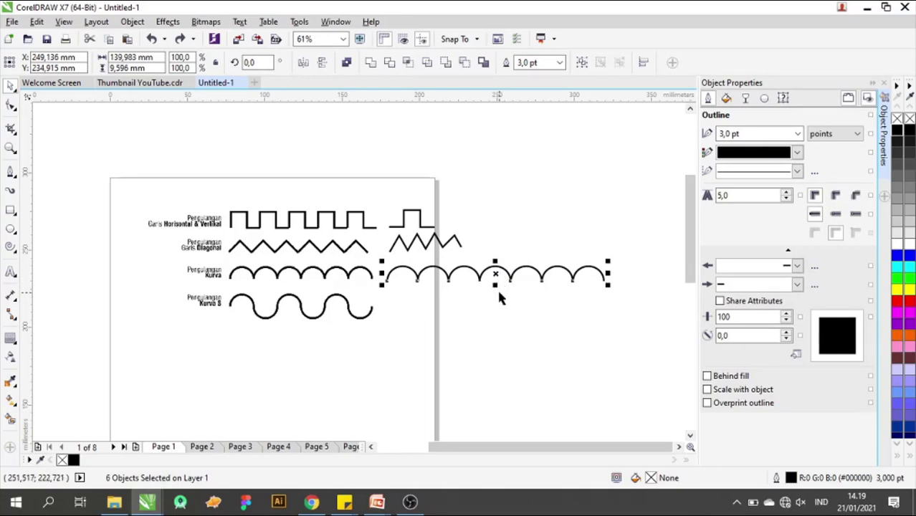
shift+click(494, 275)
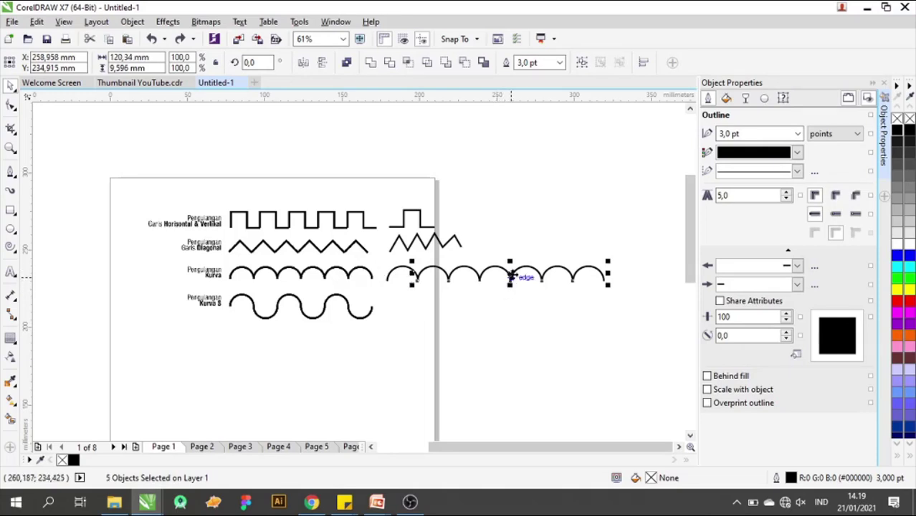
drag(512, 278, 515, 309)
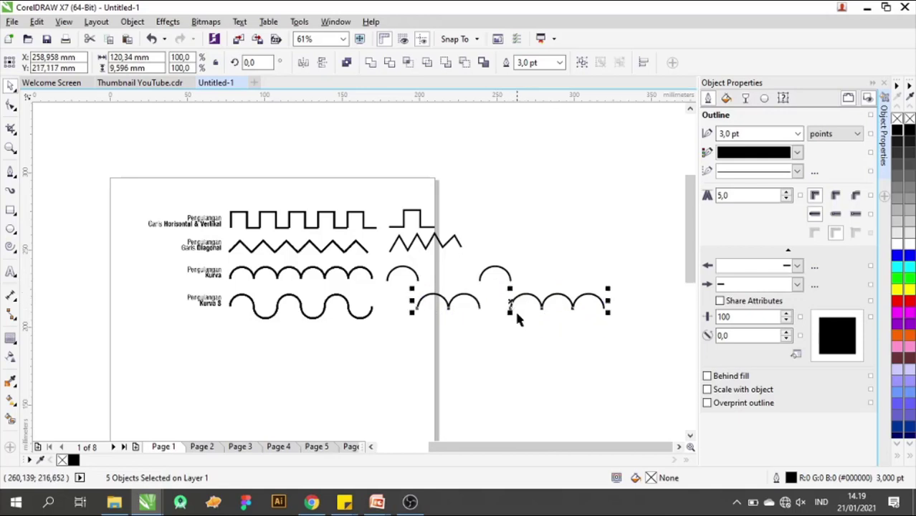
key(ctrl+z)
- Copy the whole row of seven arcs about 21 mm straight below, beside the Kurva S sample
drag(650, 237, 360, 336)
drag(497, 275, 496, 315)
click(509, 343)
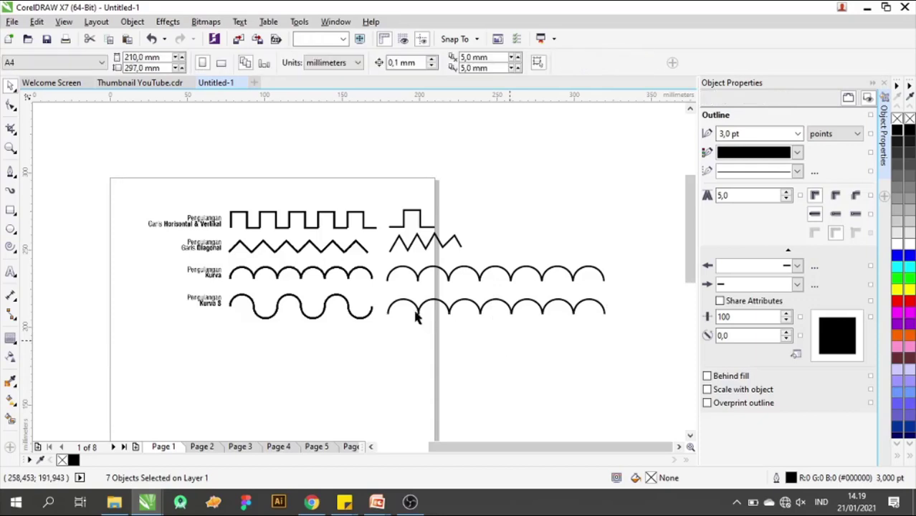
click(422, 313)
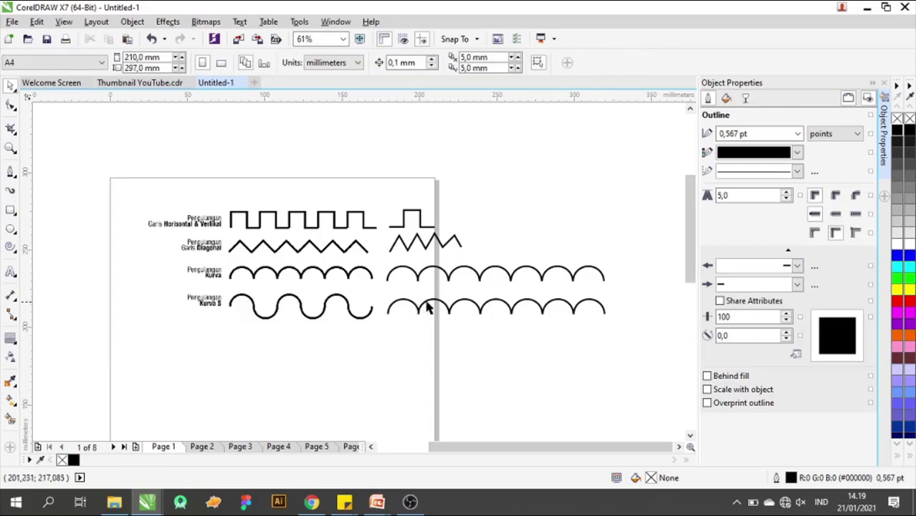
shift+click(507, 309)
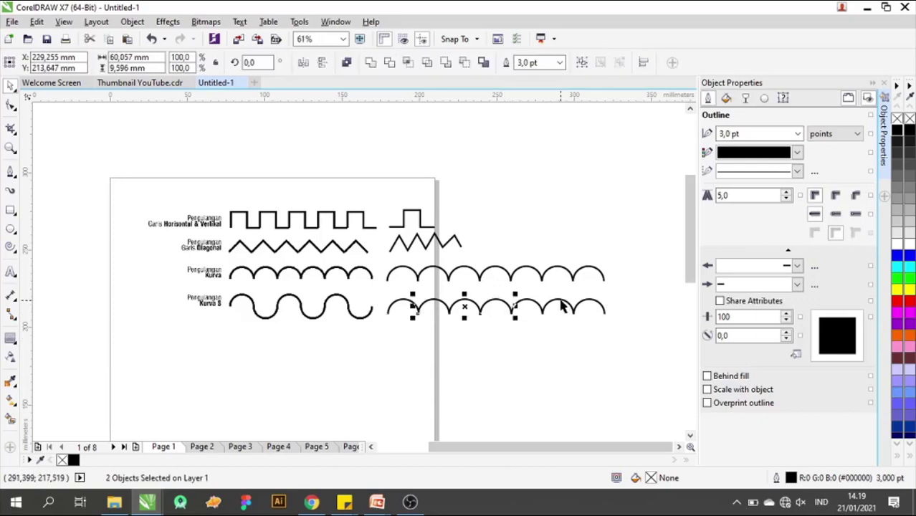
click(554, 357)
- Select the second, fourth and sixth arcs of the row beside Kurva S and mirror them vertically
click(436, 300)
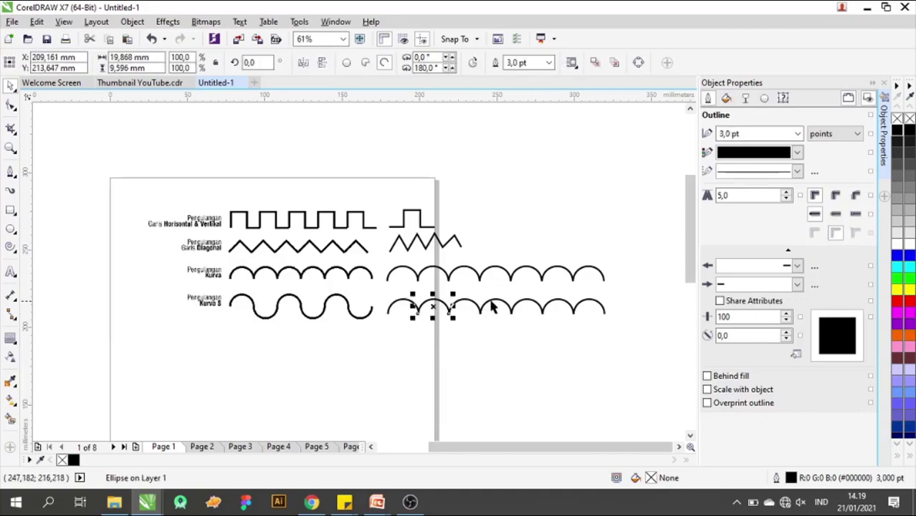
shift+click(552, 307)
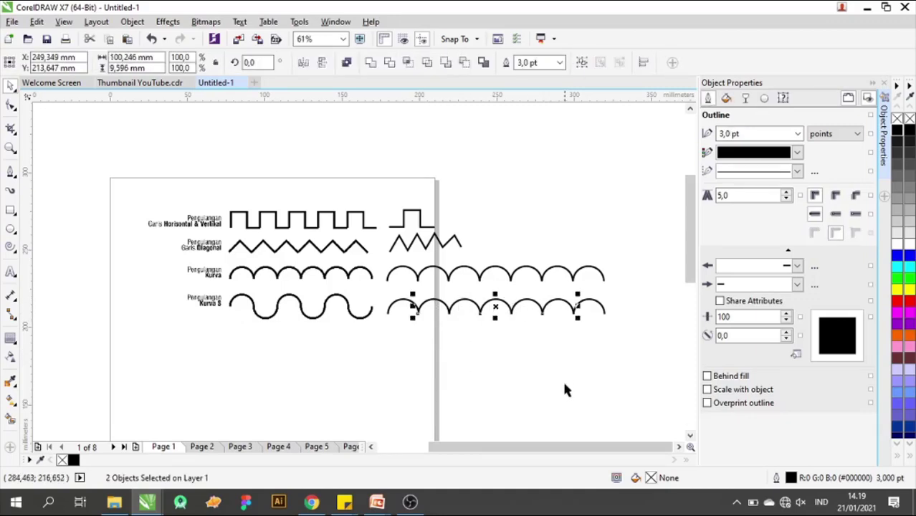
shift+click(496, 310)
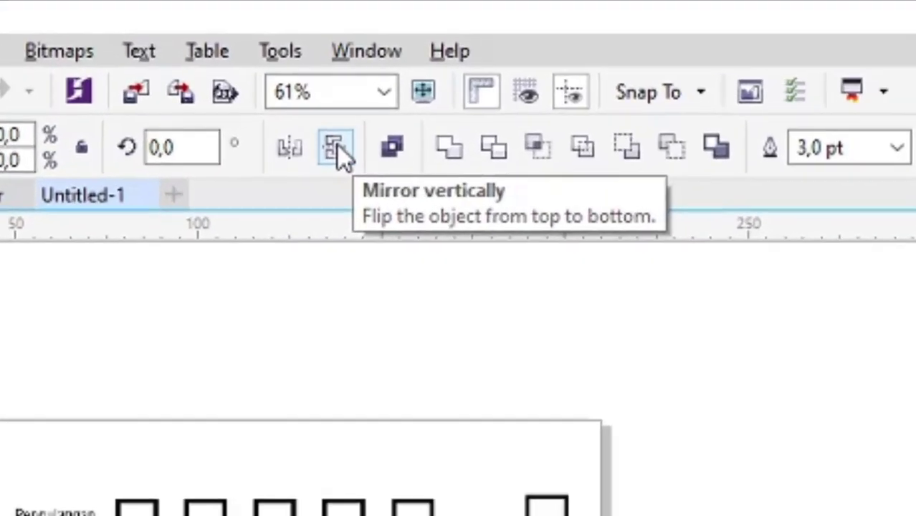
click(337, 145)
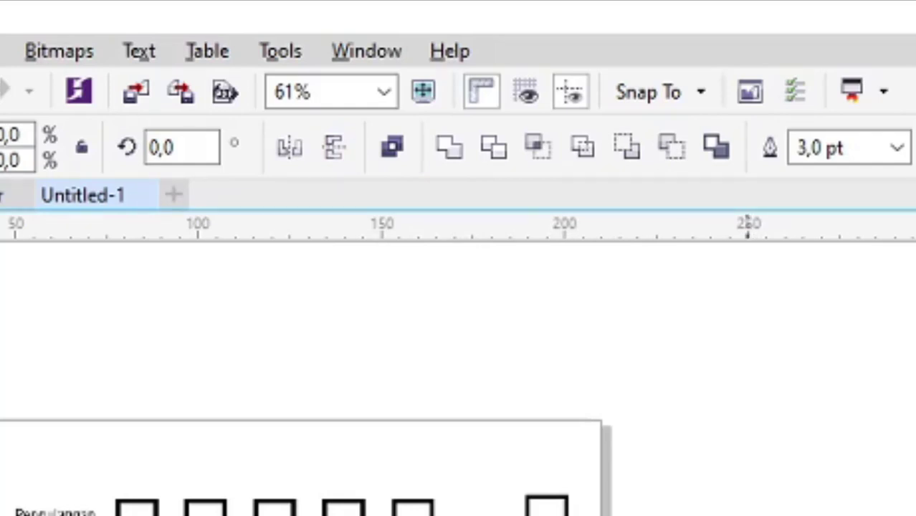
- Nudge the three mirrored arcs about 8 mm down so their ends meet the upright arcs as an S-curve, and deselect them
key(Down)
key(Down)
key(Down)
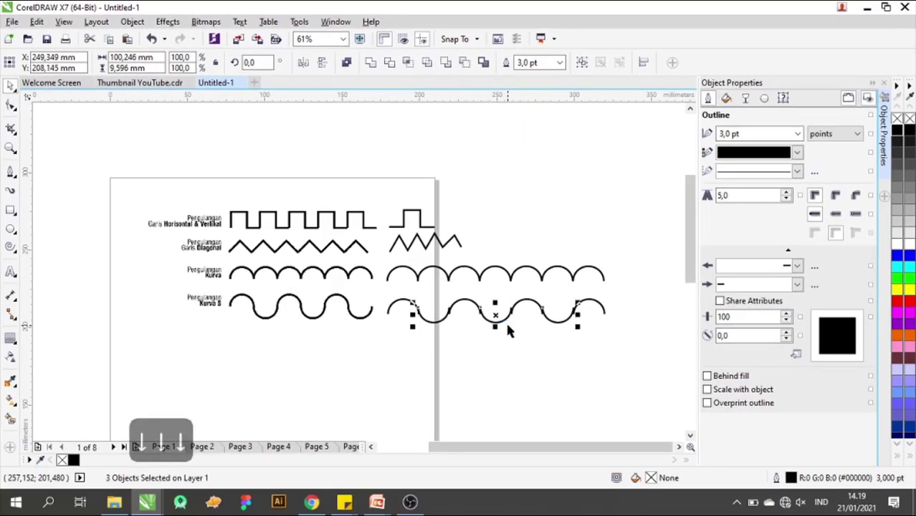
key(Down)
key(Down)
key(Down)
key(Down)
key(Down)
key(Down)
key(Down)
key(Down)
key(Down)
key(Down)
key(Down)
key(Down)
key(Down)
key(Down)
key(Down)
key(Down)
key(Down)
key(Down)
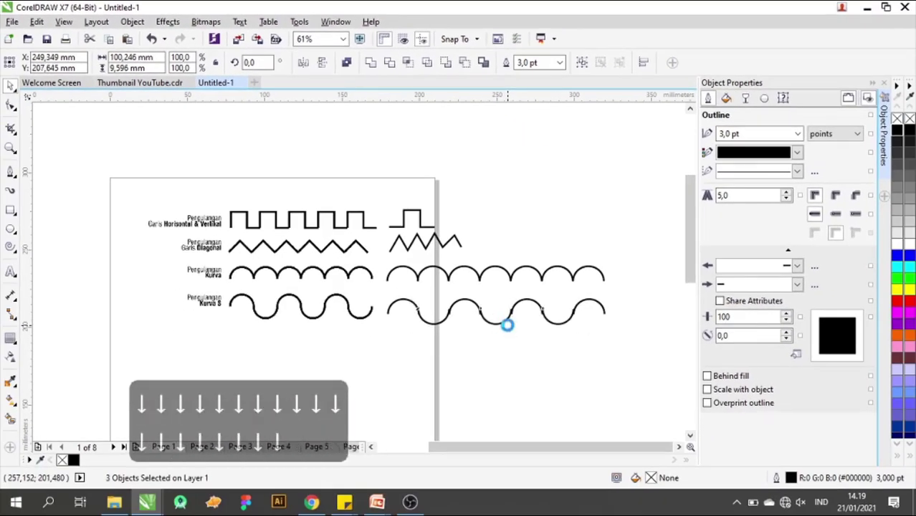
key(Down)
key(Down)
key(Down)
key(Down)
key(Down)
key(Down)
key(Down)
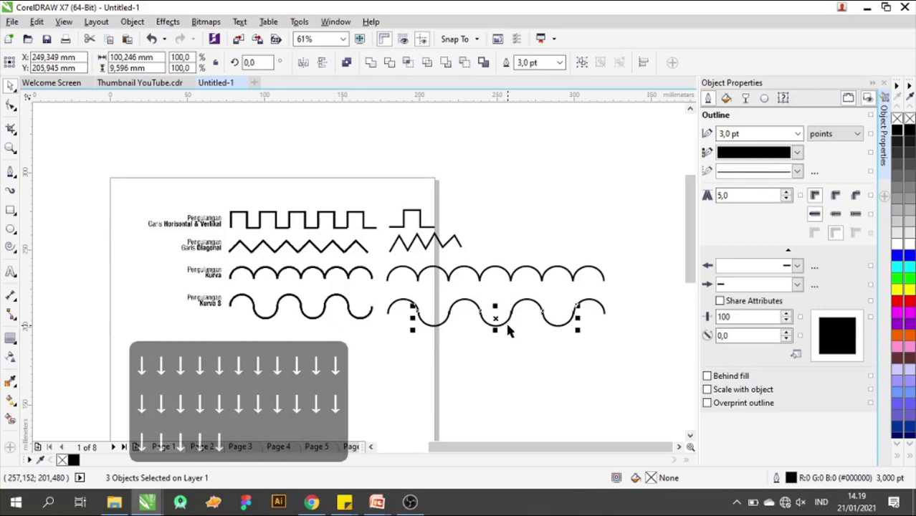
click(539, 374)
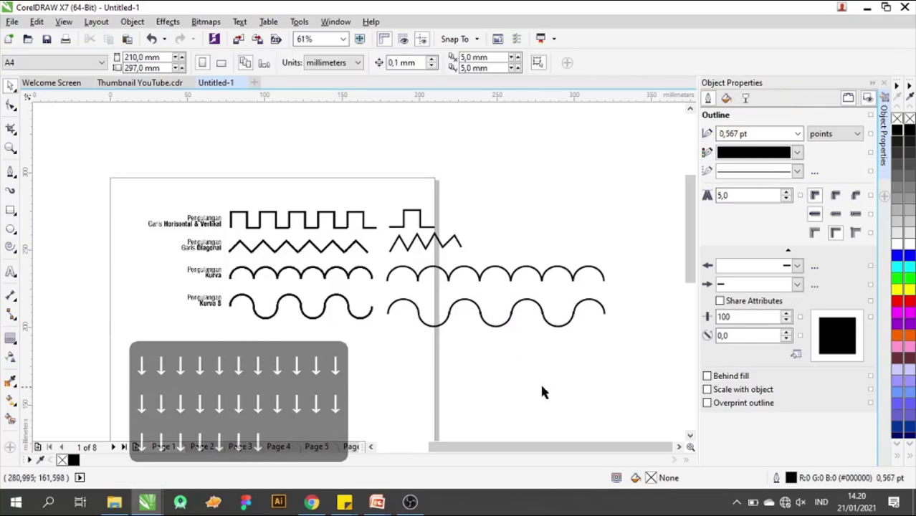
- Go to page 2 and delete the leftover complete arcs lying outside the page
click(114, 447)
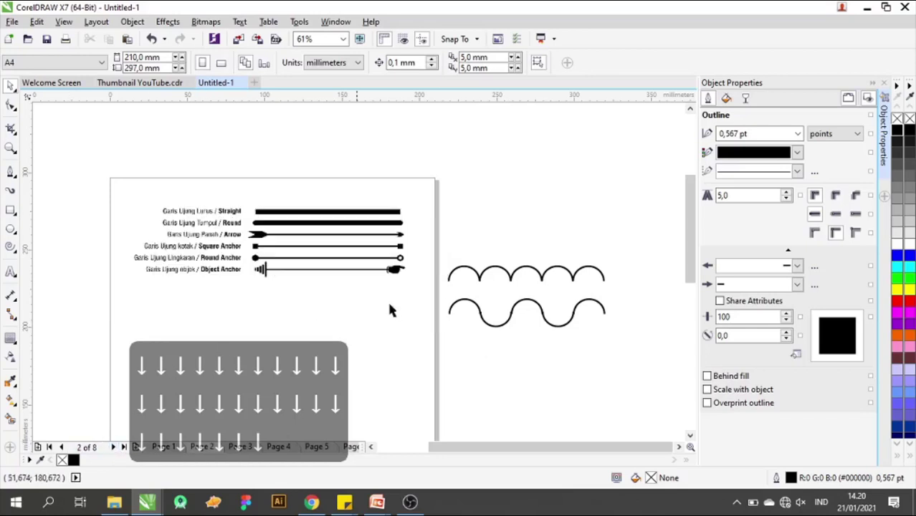
drag(435, 231, 639, 387)
key(Delete)
- Draw a horizontal Pen line about 54 mm long beside the Straight sample and set its outline width to 3.0 pt
scroll(362, 215, up, 4)
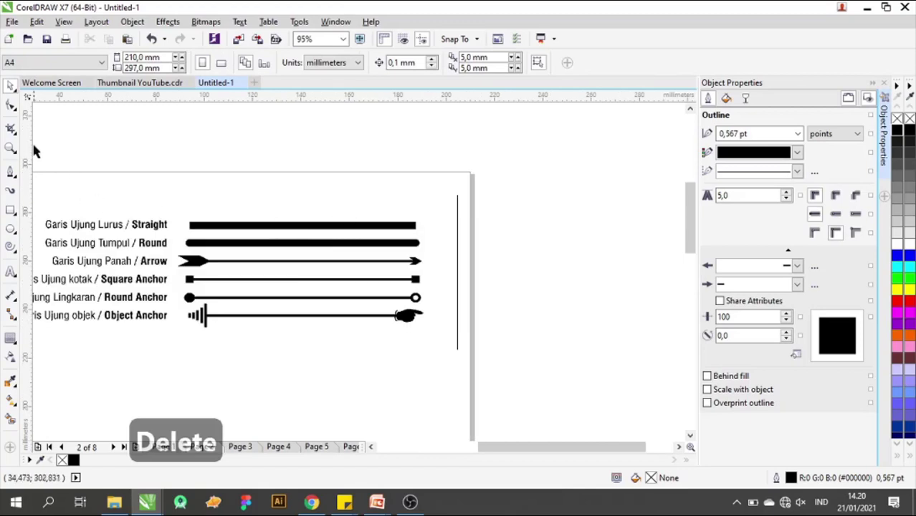
click(10, 175)
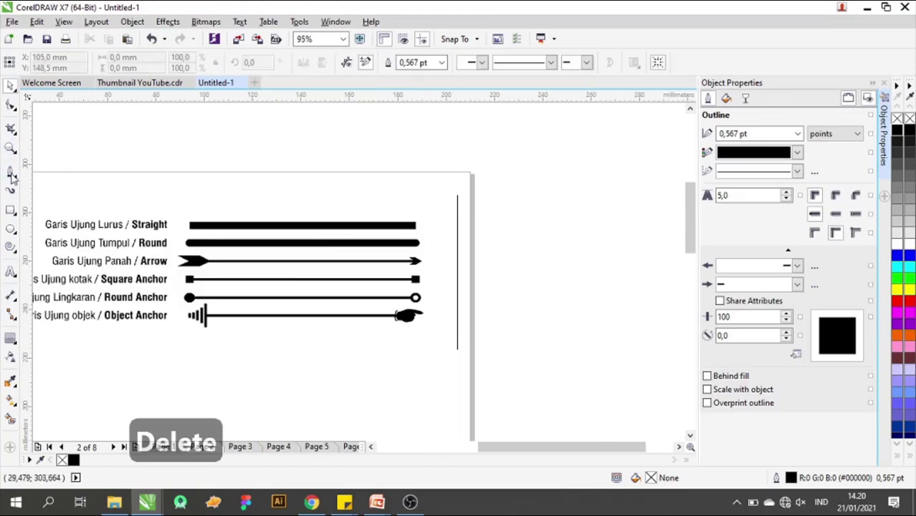
click(487, 229)
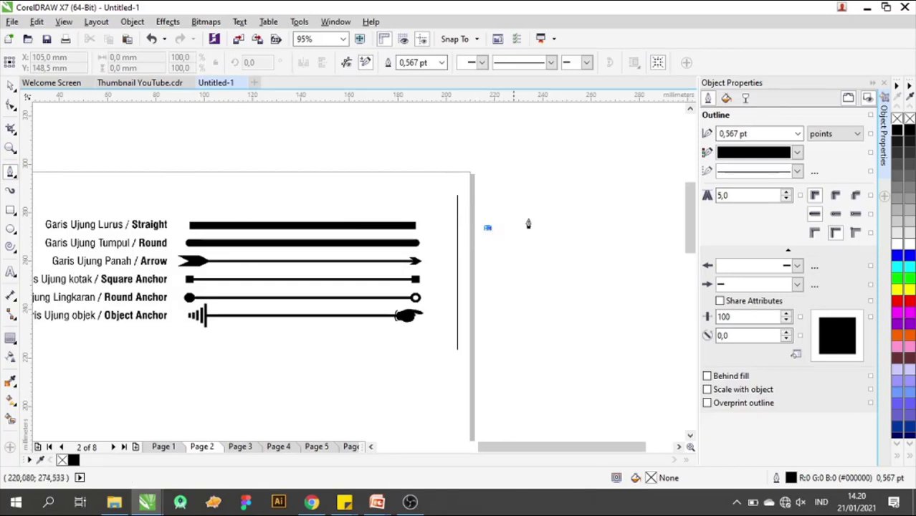
click(617, 228)
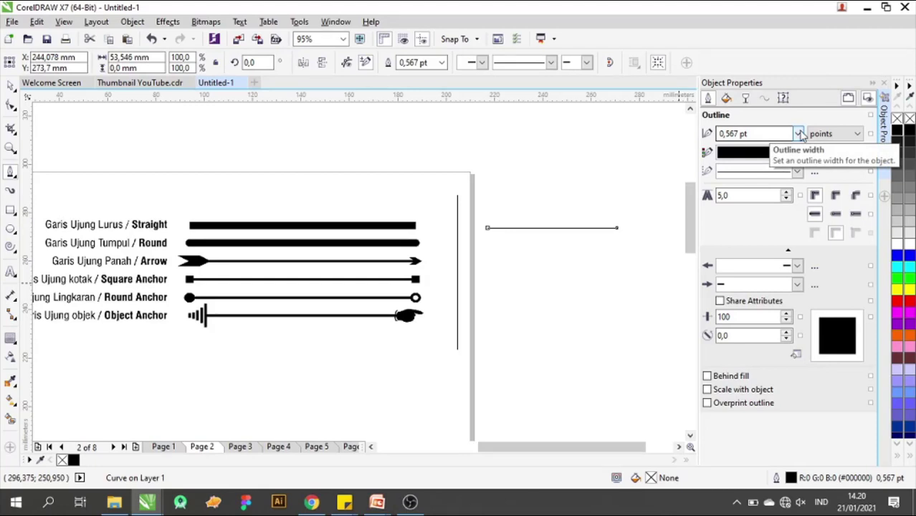
click(798, 134)
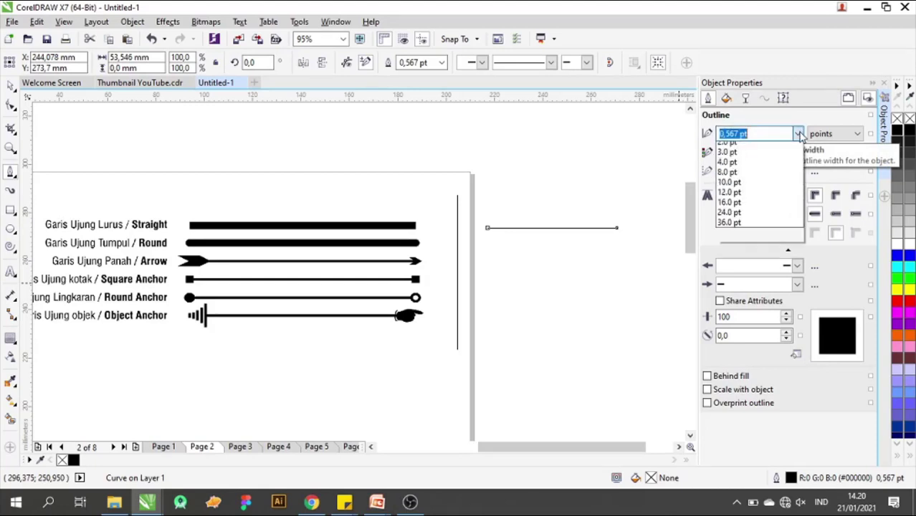
click(780, 208)
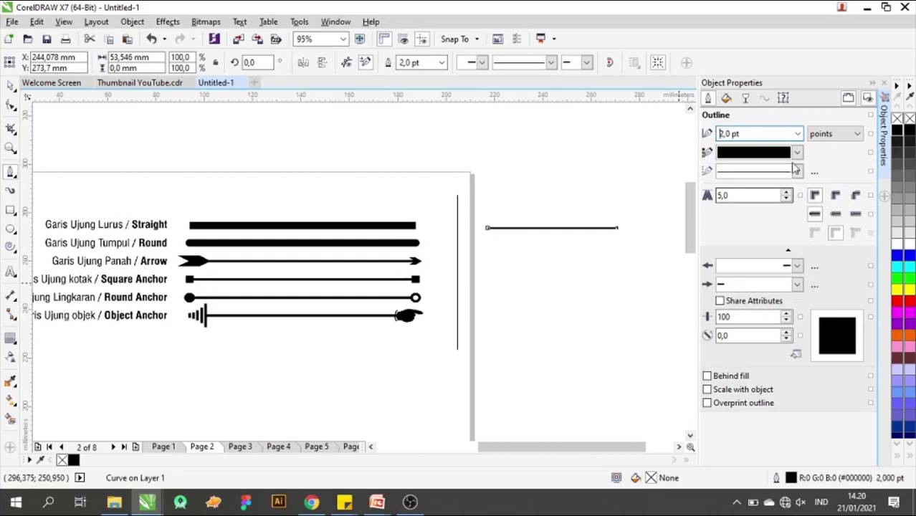
click(798, 134)
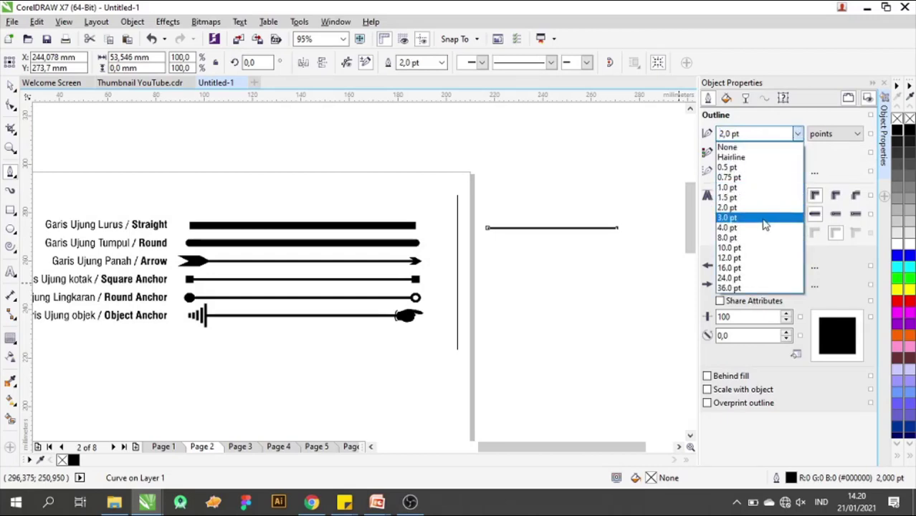
click(765, 222)
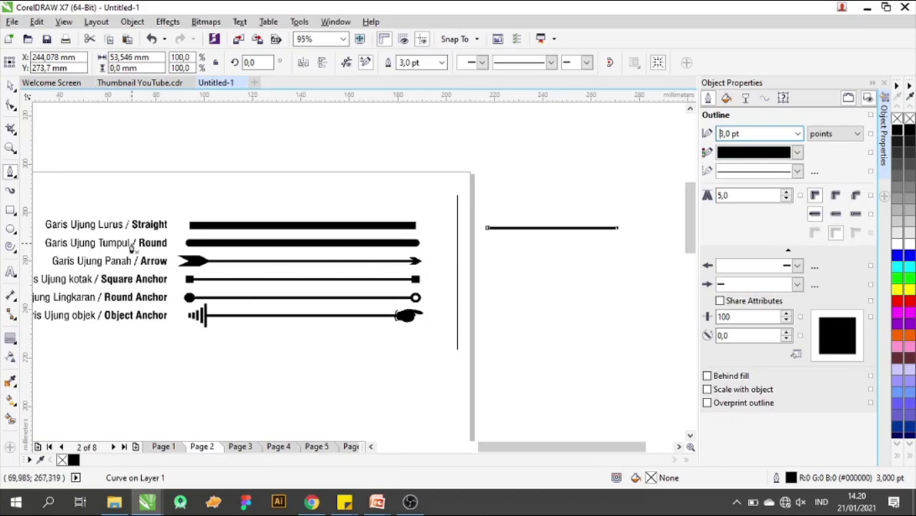
- Draw a second horizontal line about 55 mm long beside the Round sample and set its outline width to 10.0 pt
click(487, 246)
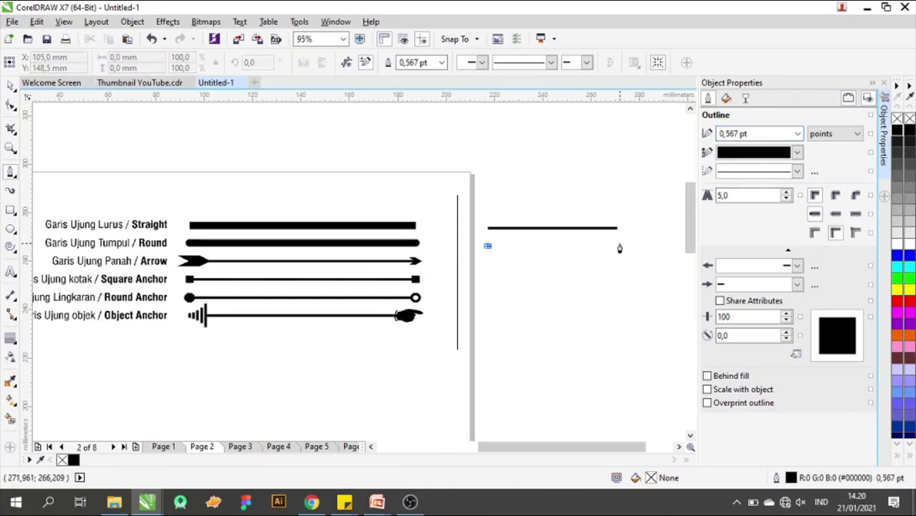
double_click(619, 248)
click(797, 134)
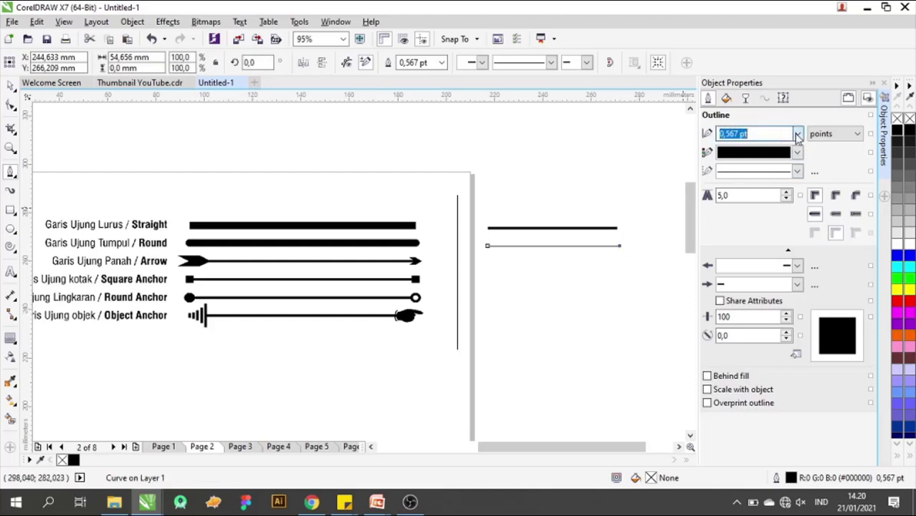
click(761, 246)
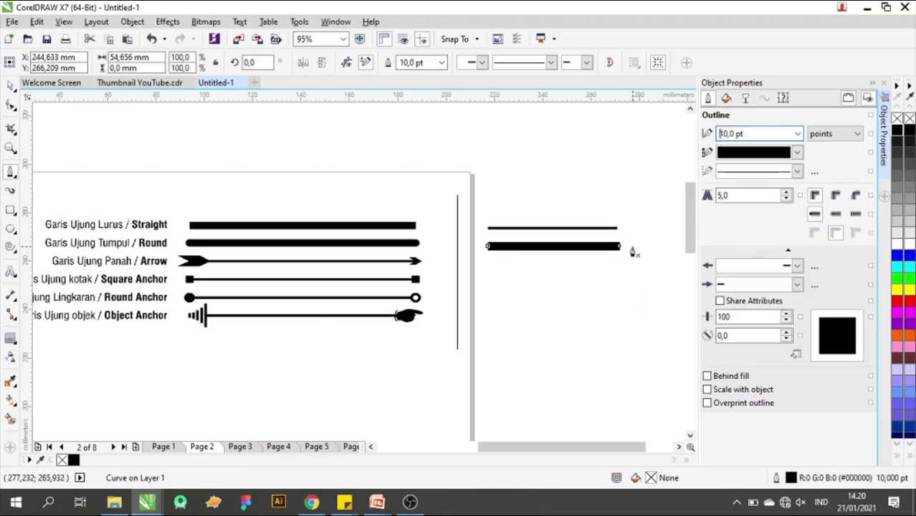
- Give the 10.0 pt line round corners and round caps
scroll(625, 251, up, 5)
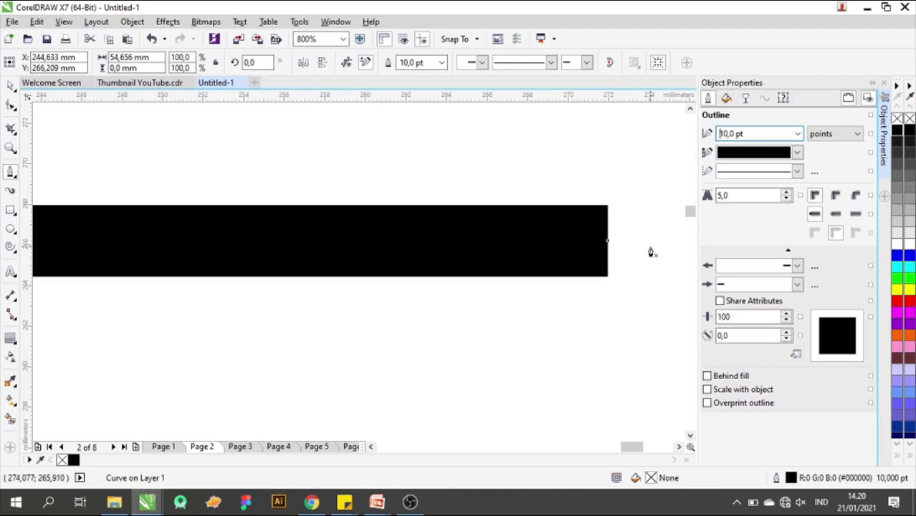
scroll(617, 248, down, 3)
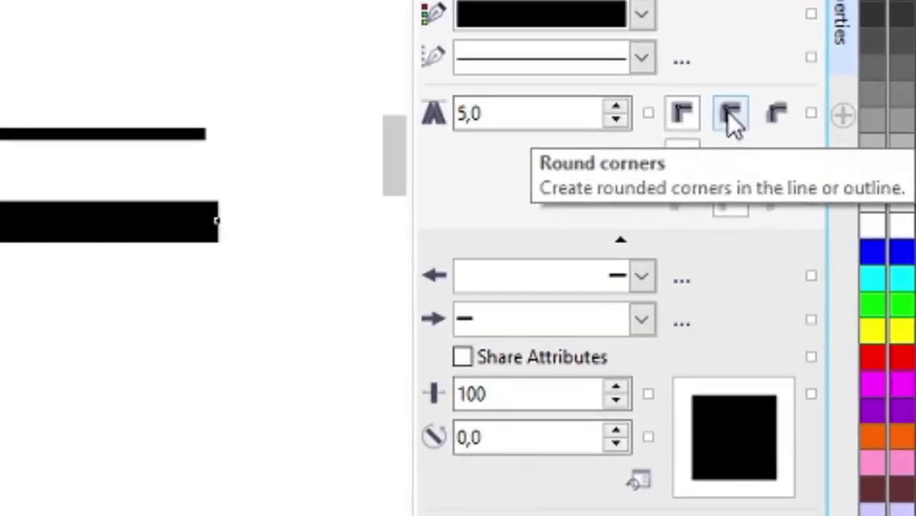
click(835, 197)
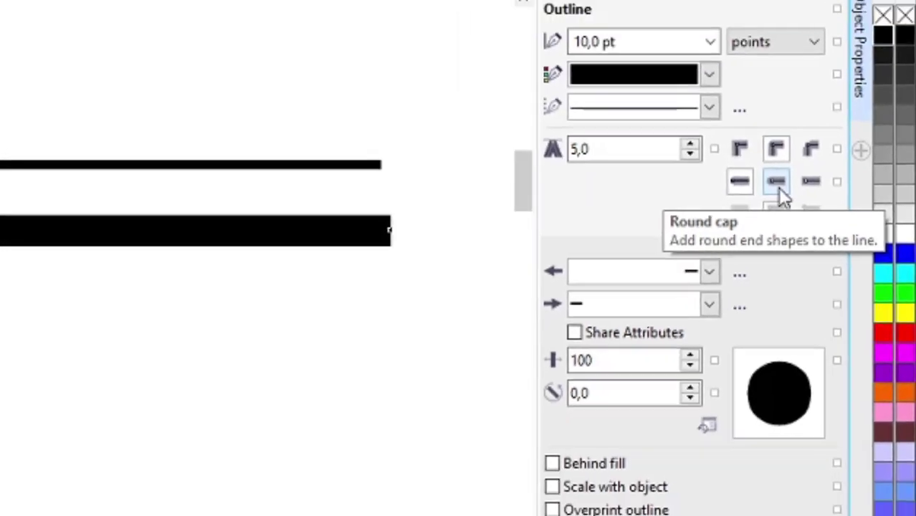
click(733, 165)
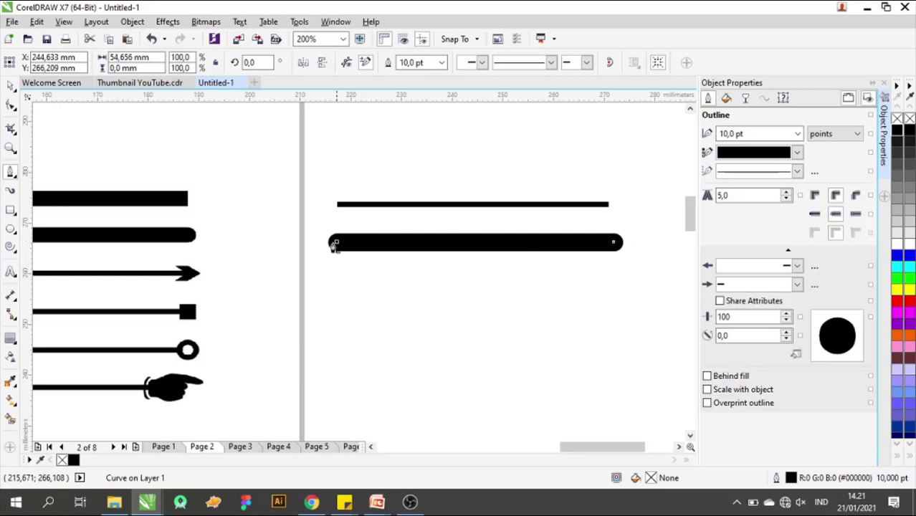
scroll(574, 249, down, 3)
scroll(603, 246, up, 1)
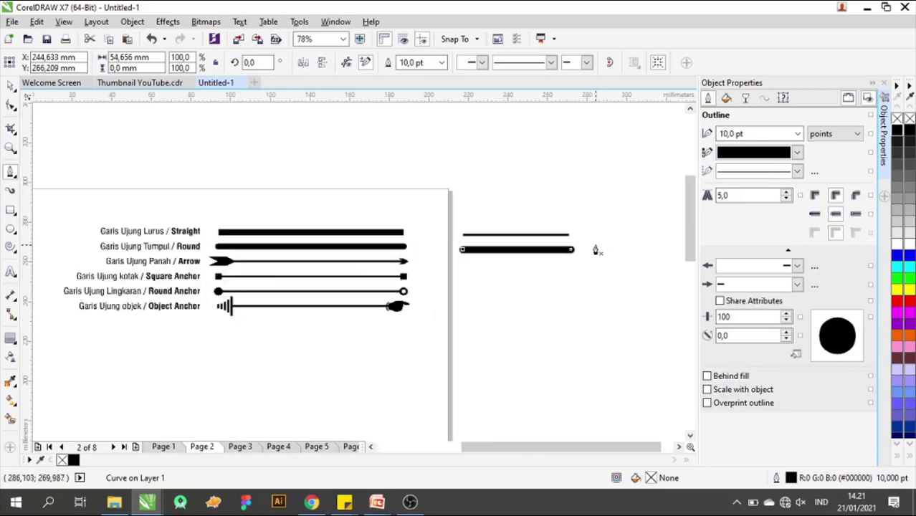
- Draw a third horizontal line about 58 mm long below the round-capped line, beside the Arrow sample
scroll(595, 250, up, 1)
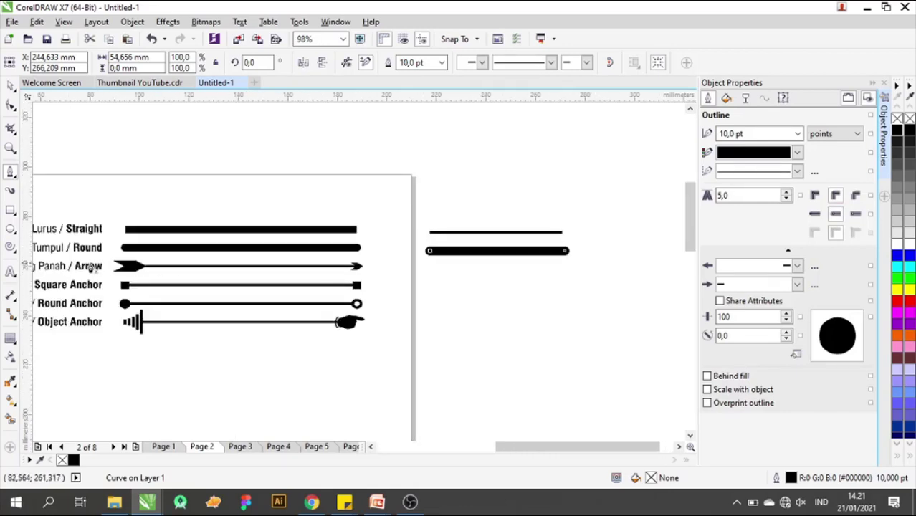
click(430, 272)
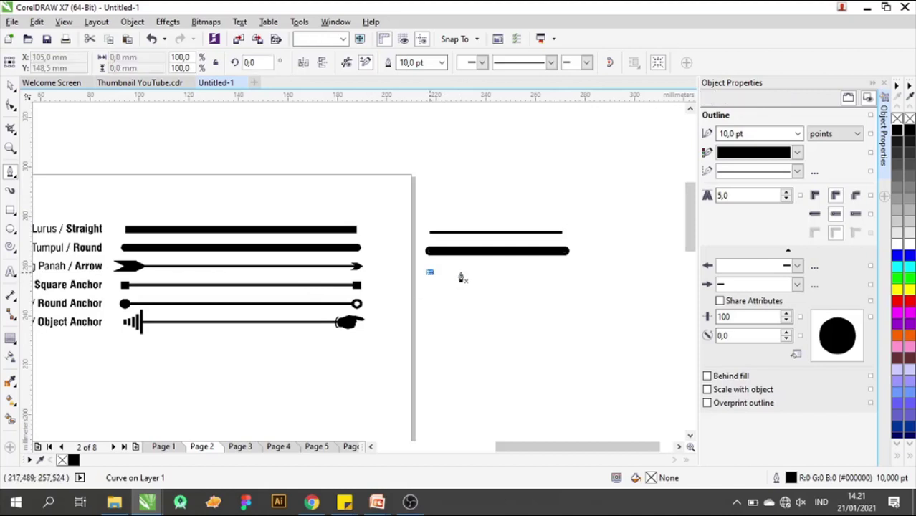
click(573, 272)
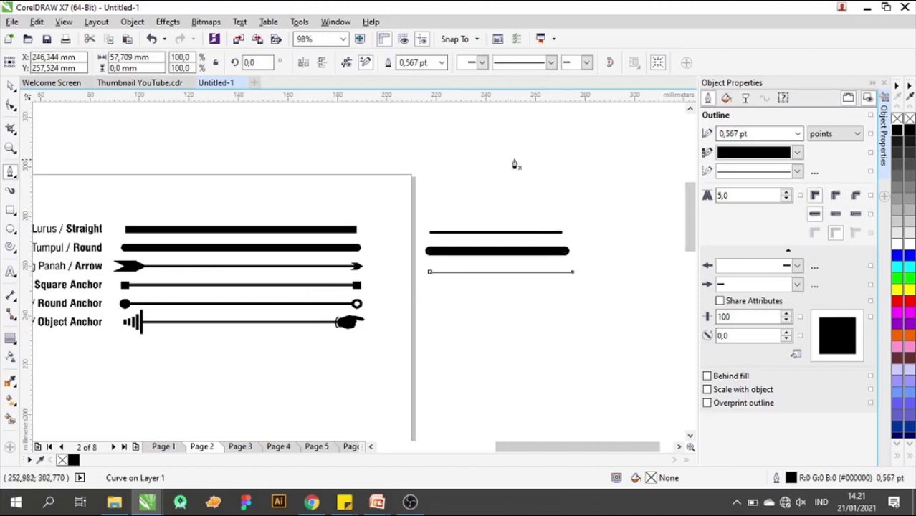
- Add a large notched arrowhead at the start of the third line and a solid triangular arrowhead at its end
click(482, 63)
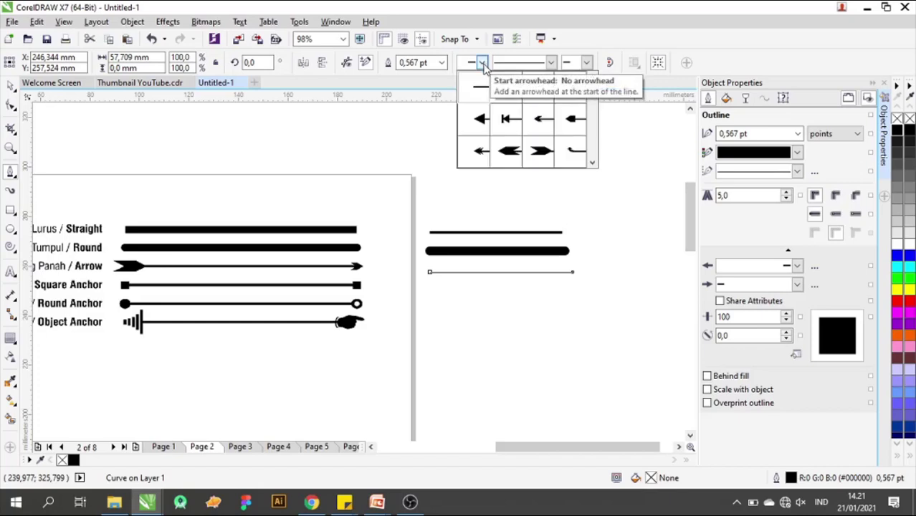
click(542, 150)
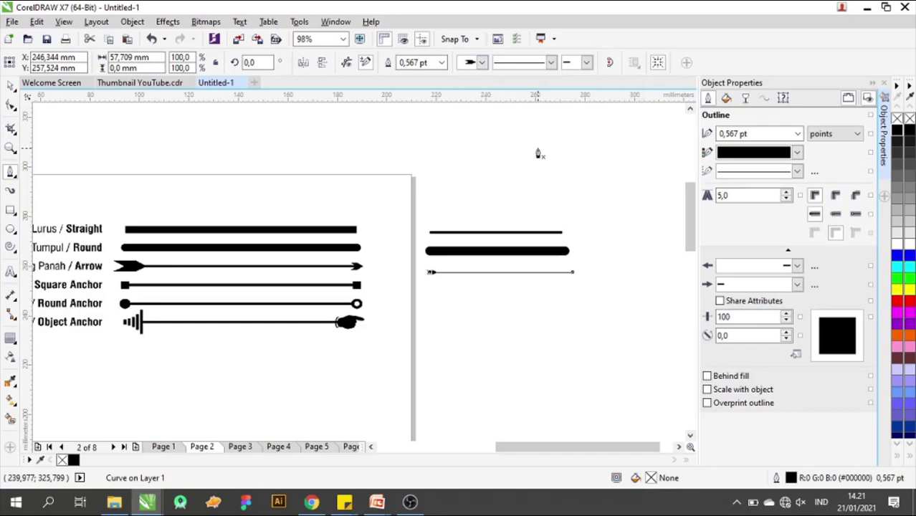
click(587, 64)
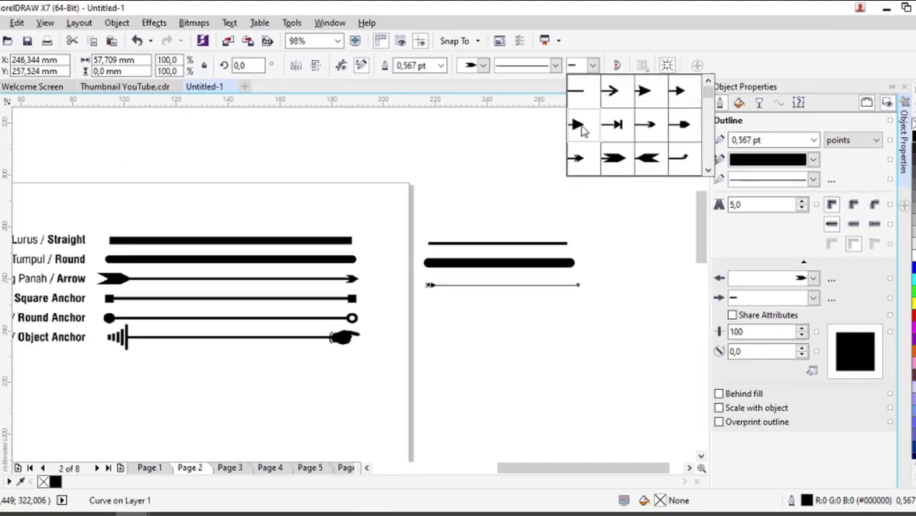
click(731, 286)
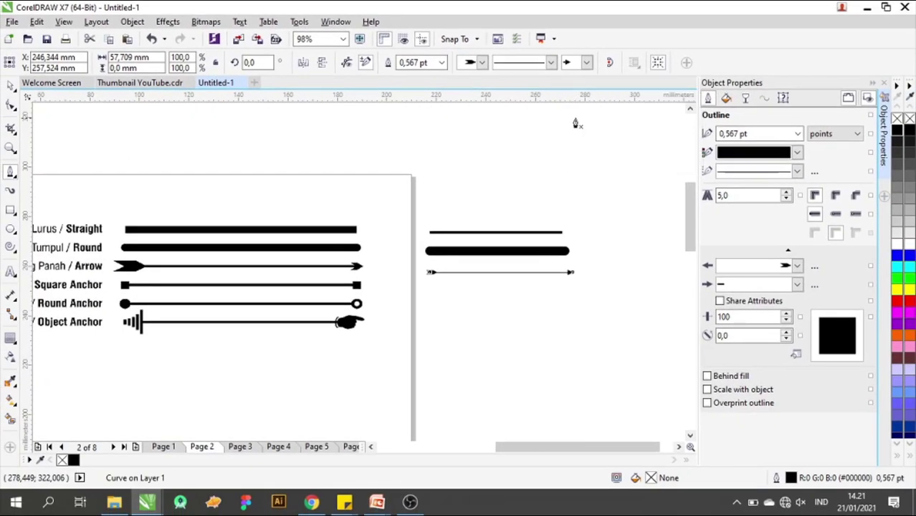
- Try an 8.0 pt outline on the arrow line, and set its outline width to 4.0 pt
click(799, 134)
click(752, 239)
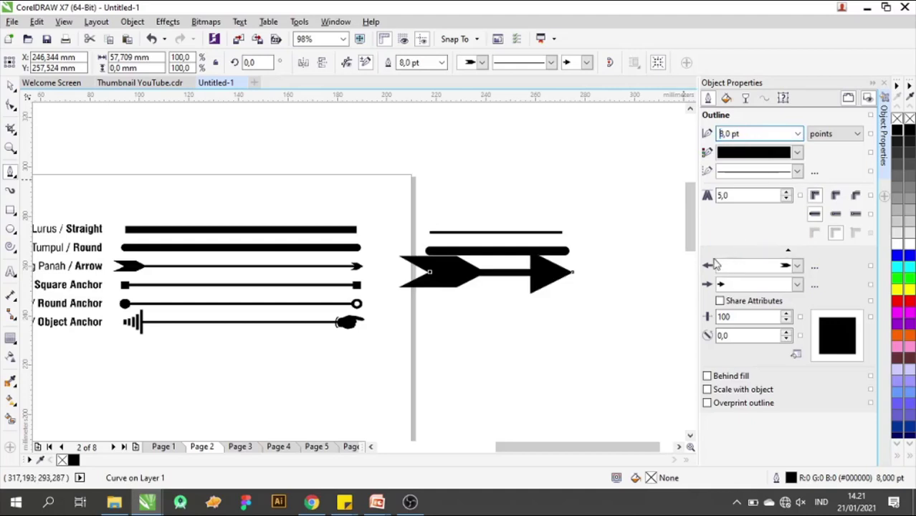
click(797, 134)
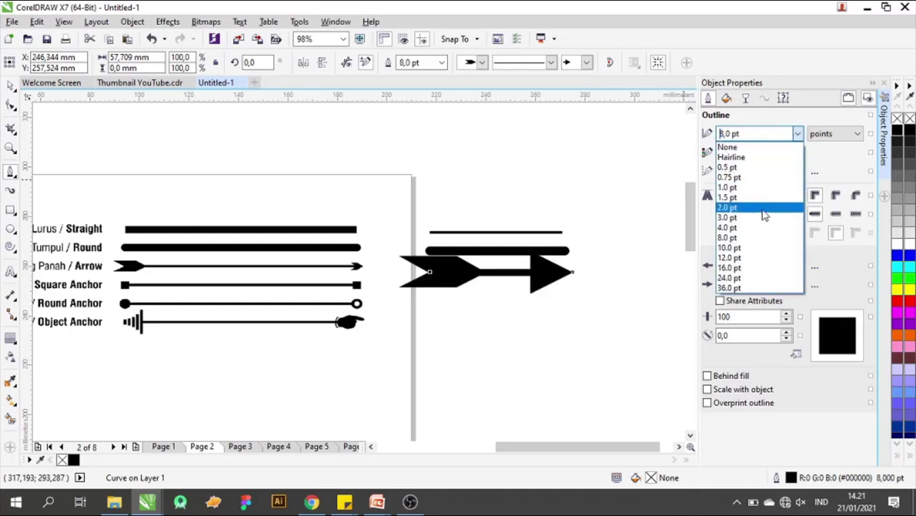
click(762, 228)
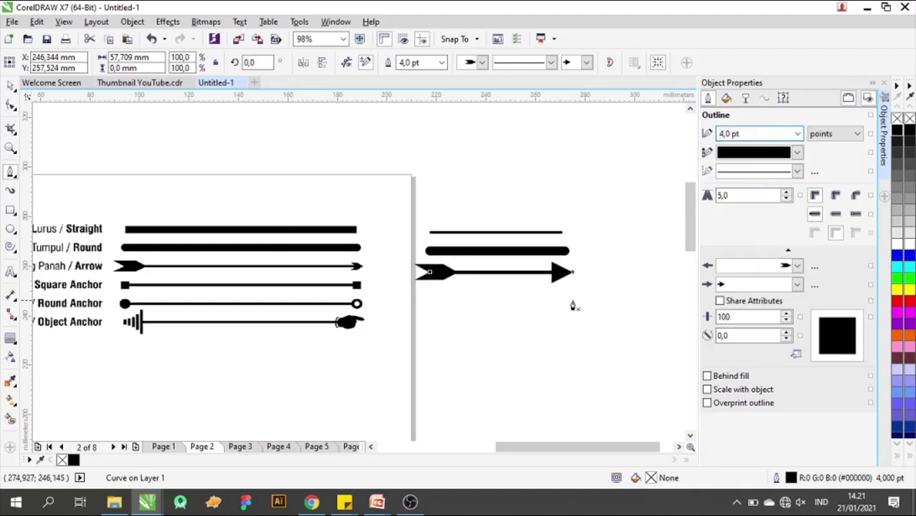
- Draw a fourth horizontal line about 58 mm long below the arrow line and put a square anchor at its start
click(433, 312)
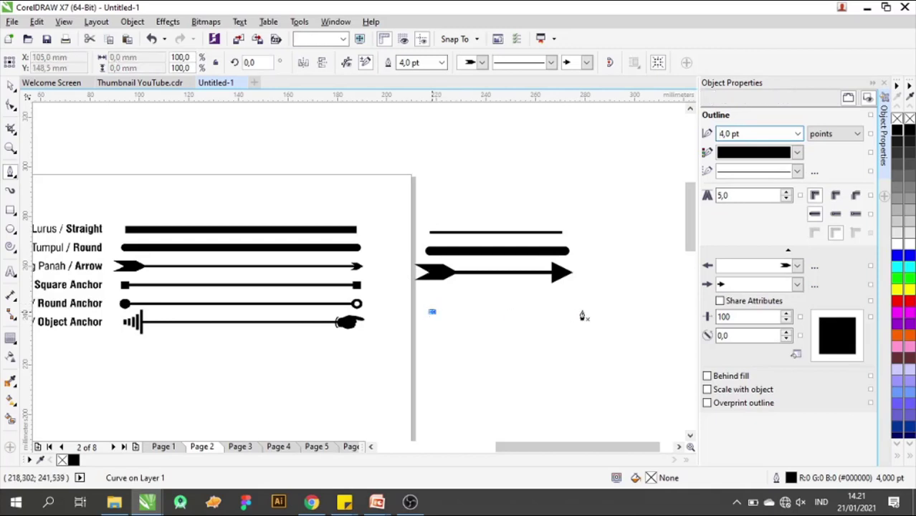
click(575, 311)
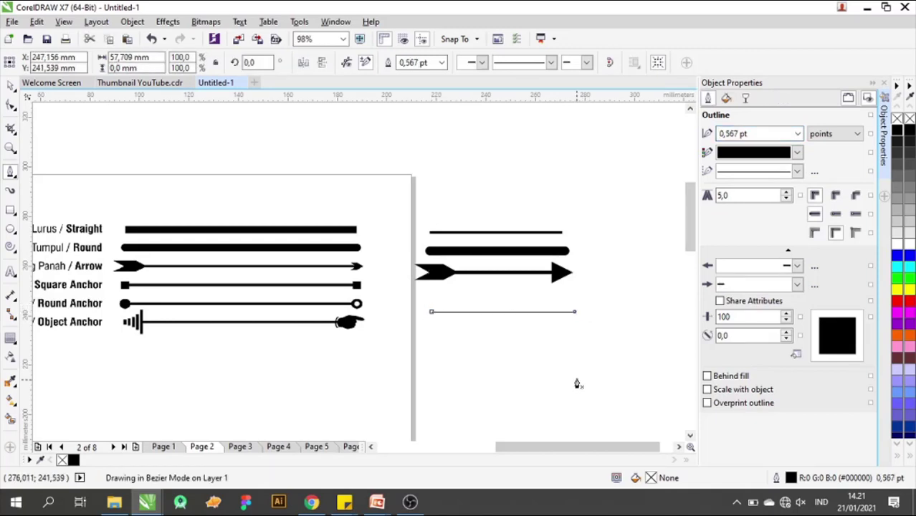
click(479, 63)
drag(592, 87, 593, 120)
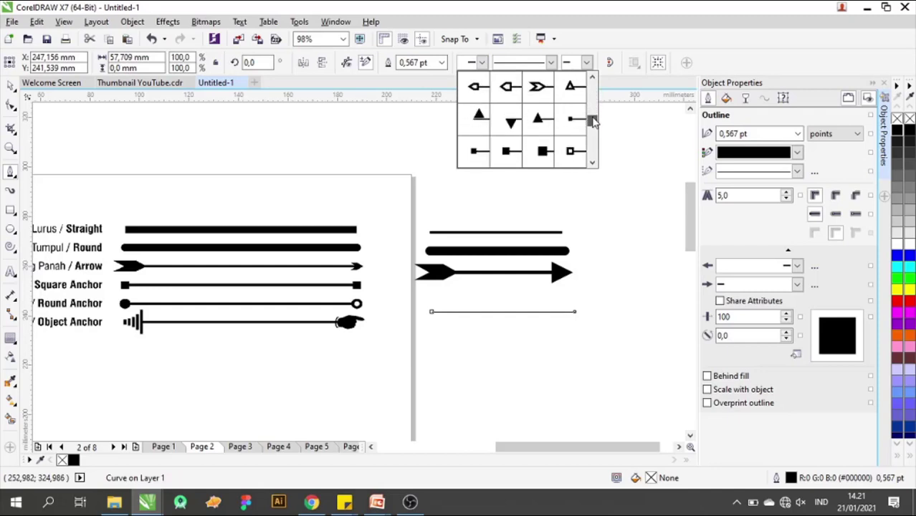
click(577, 153)
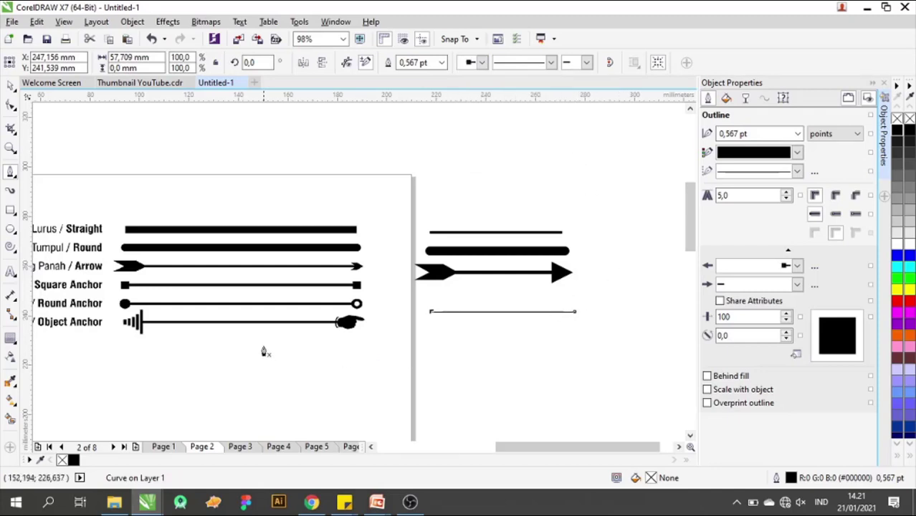
click(10, 86)
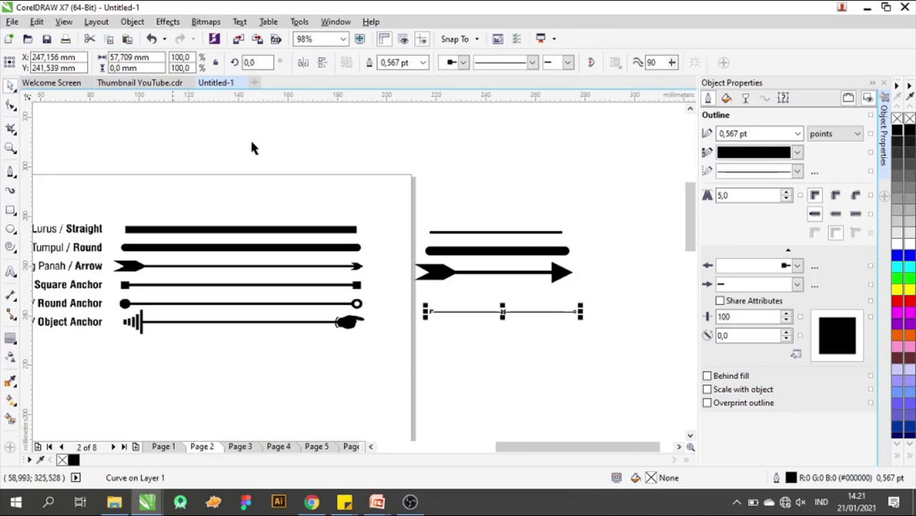
click(323, 382)
- Go to page 3 and delete the leftover practice lines lying beside the page
click(115, 447)
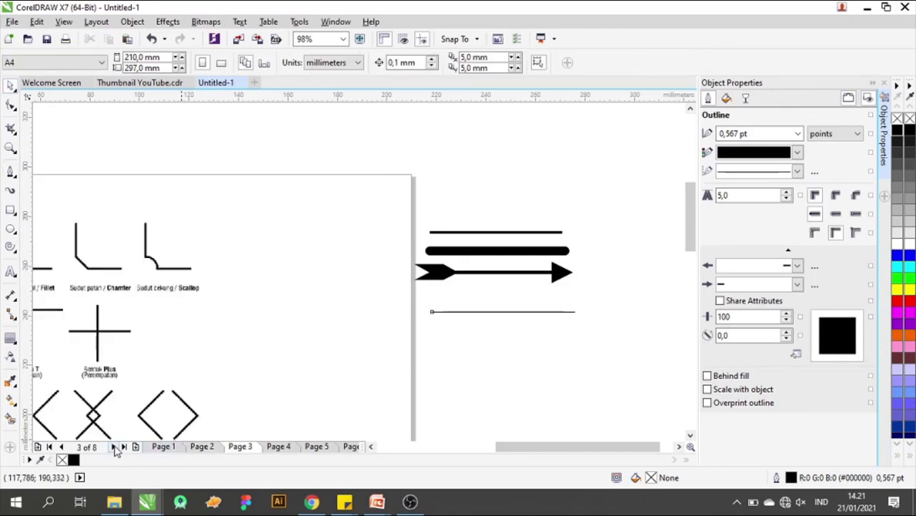
scroll(495, 259, down, 3)
scroll(498, 262, up, 2)
scroll(498, 261, down, 1)
drag(466, 232, 624, 338)
key(Delete)
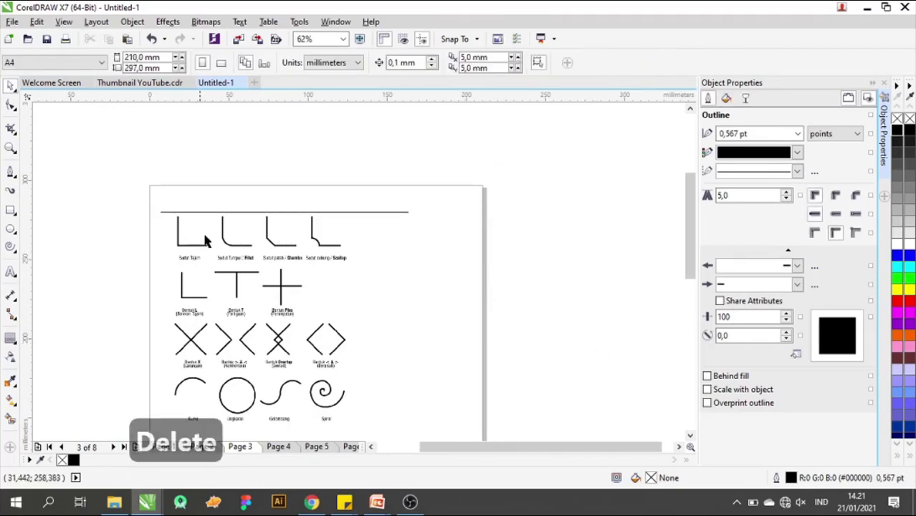
- Draw a short vertical line with the Pen tool beside the Scallop corner sample
scroll(229, 240, up, 2)
scroll(216, 255, up, 1)
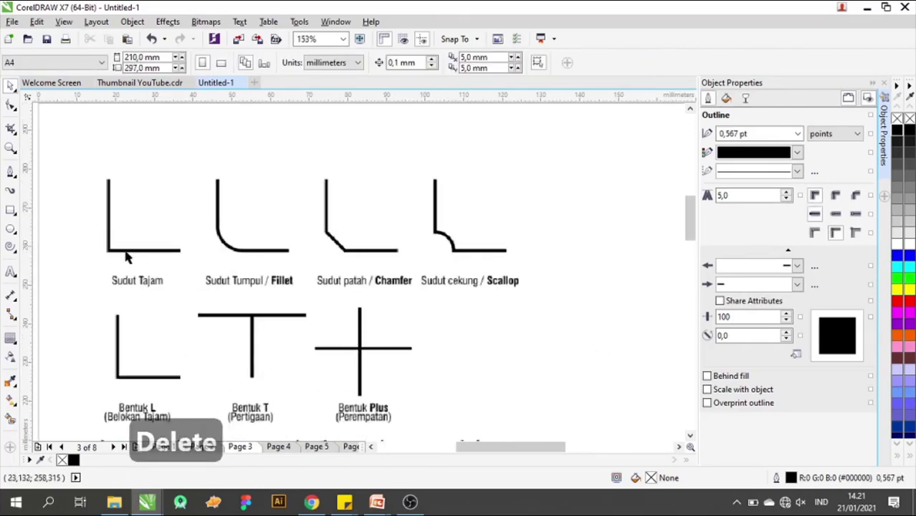
scroll(126, 252, down, 1)
click(12, 173)
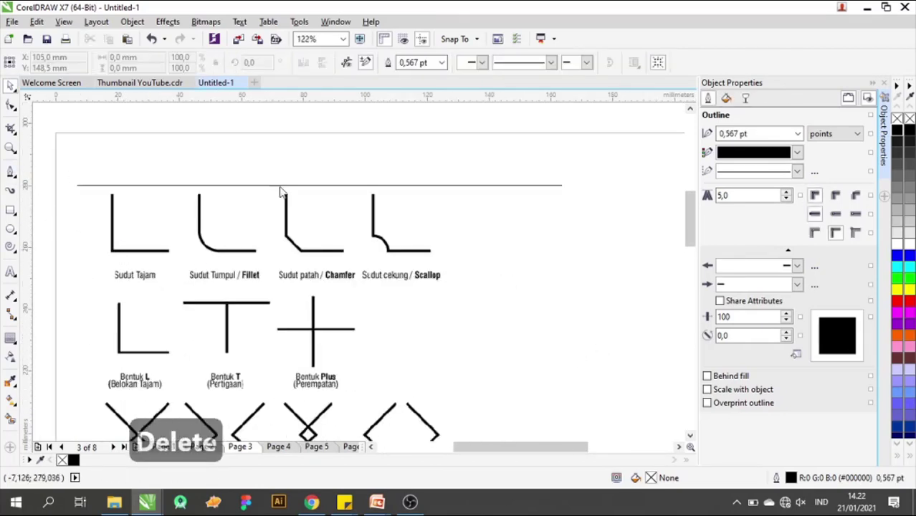
click(493, 206)
click(493, 255)
key(Escape)
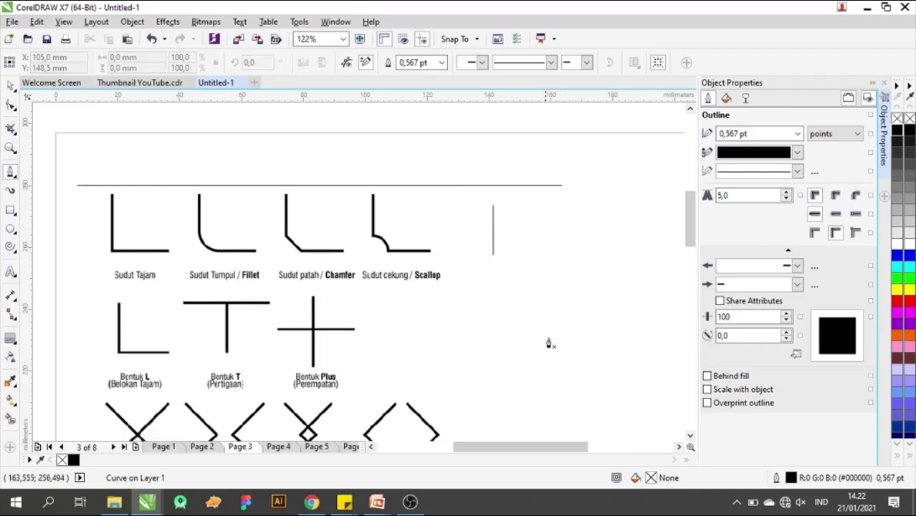
click(528, 252)
key(ctrl+z)
click(516, 211)
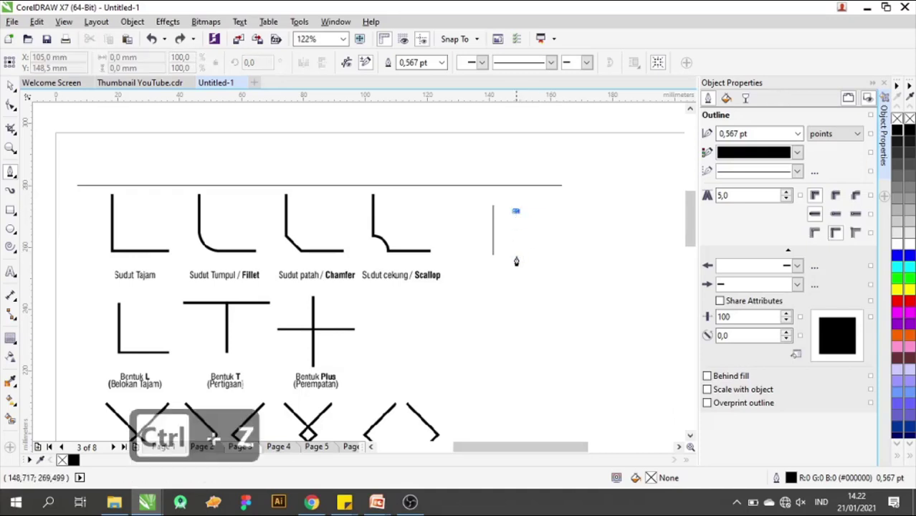
click(522, 258)
key(ctrl+z)
- Draw a sharp-cornered L shape about 32 mm wide and 18 mm high beside the short vertical line
click(515, 203)
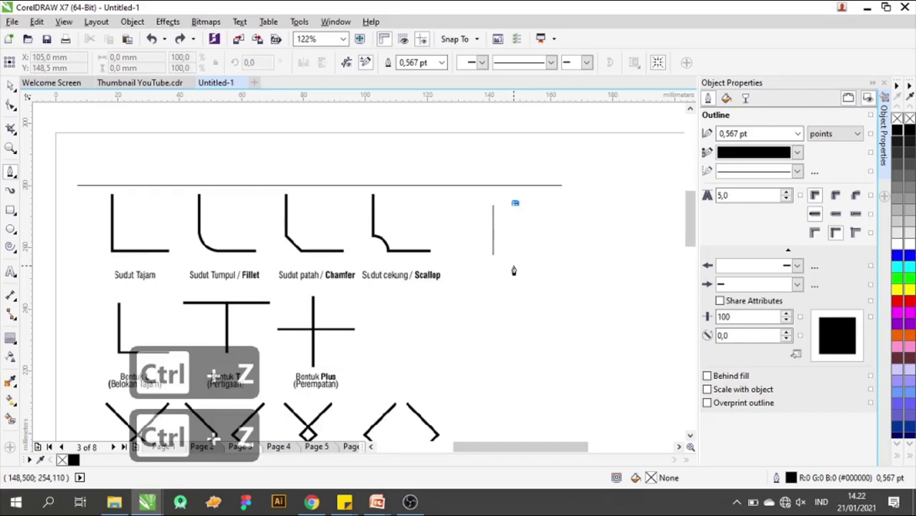
click(515, 256)
click(613, 257)
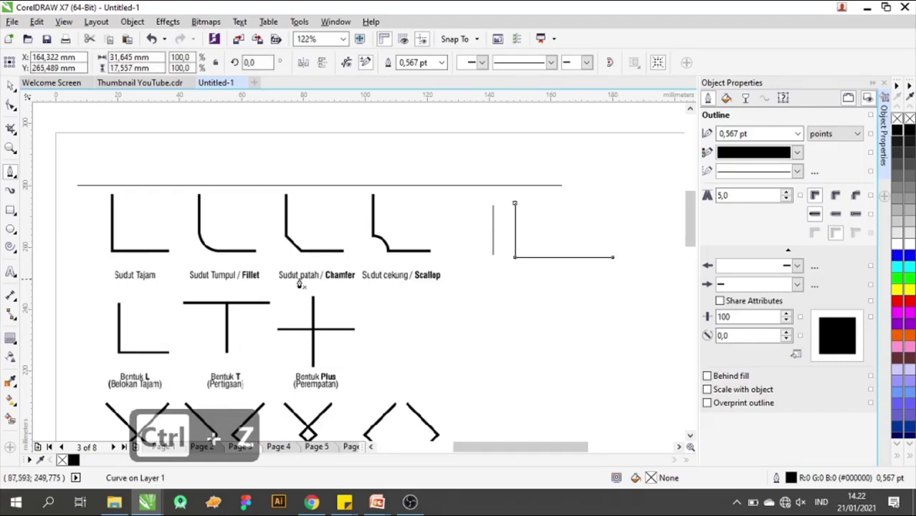
- Draw a rectangle about 39 mm wide and 26 mm high beside the L shape, across the page edge
scroll(313, 286, down, 2)
scroll(231, 291, up, 3)
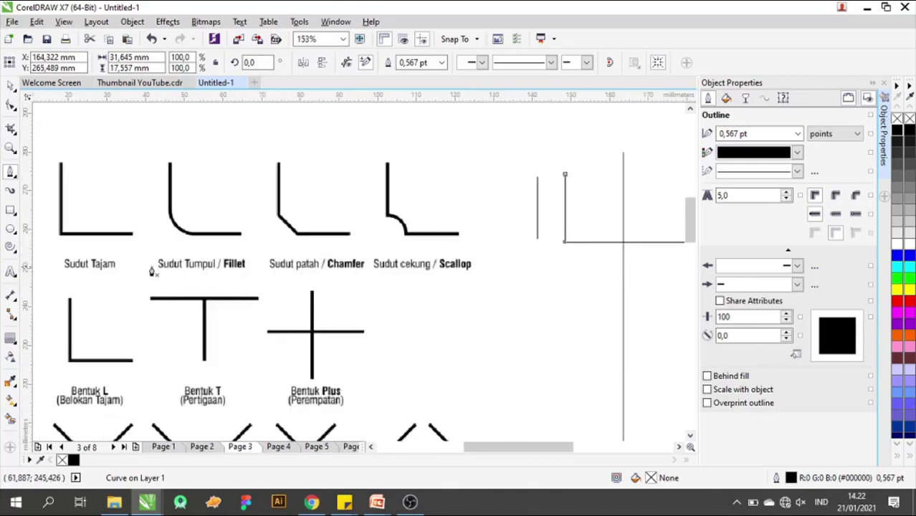
scroll(169, 273, down, 2)
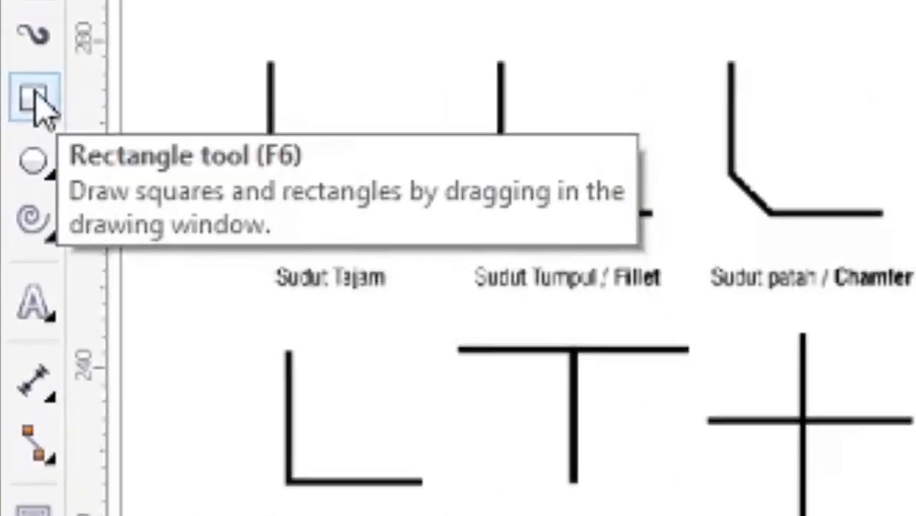
click(11, 210)
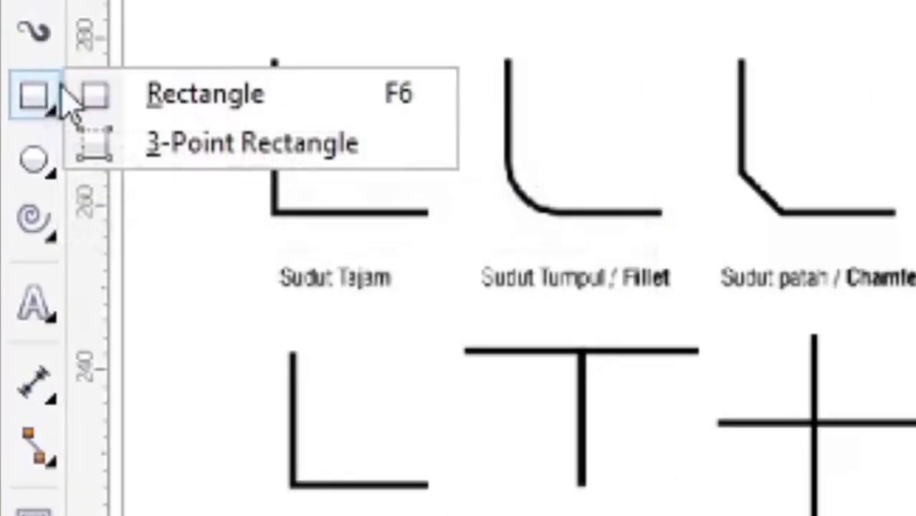
click(130, 96)
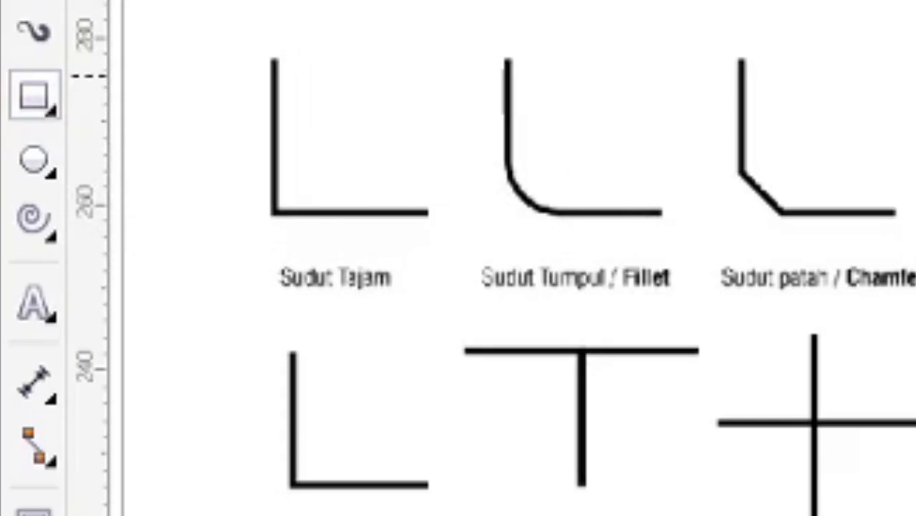
mouse_move(536, 201)
mouse_down()
mouse_move(628, 264)
mouse_move(610, 267)
mouse_up()
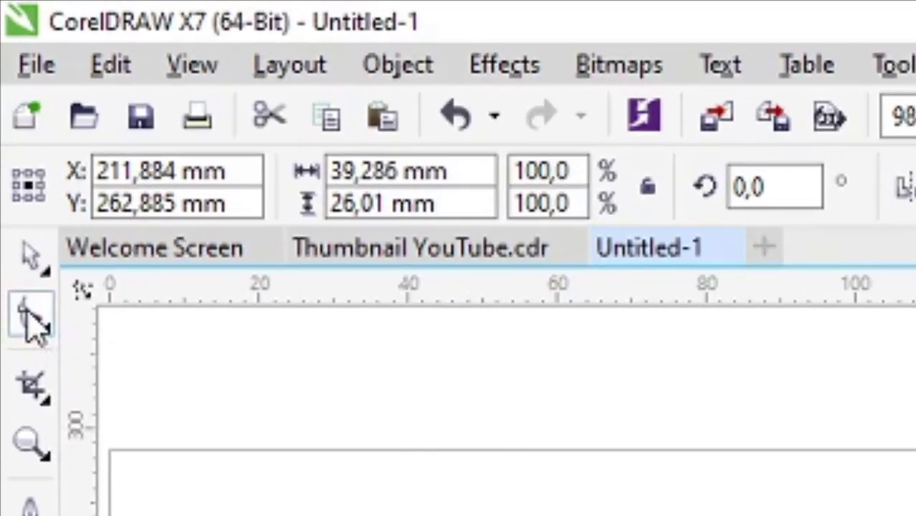
- Round all four corners of the rectangle with the Shape tool to a radius of about 7 mm
click(11, 108)
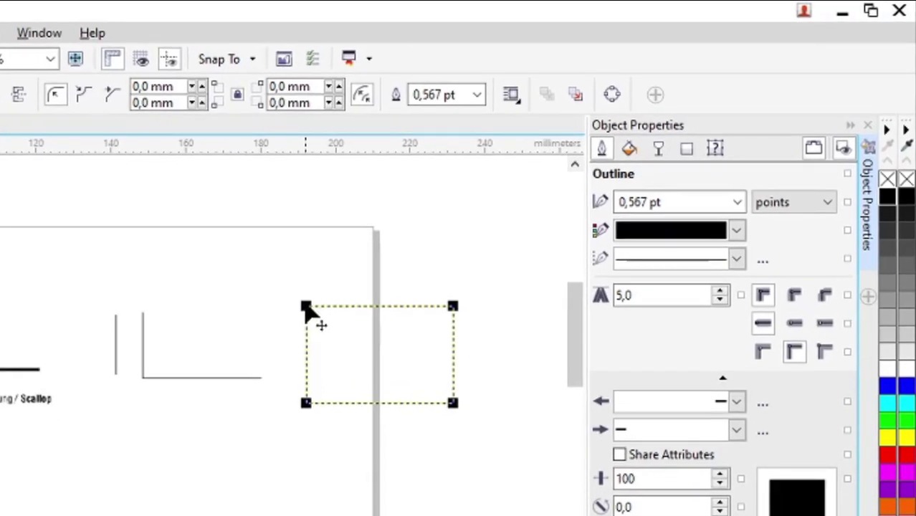
drag(308, 307, 332, 306)
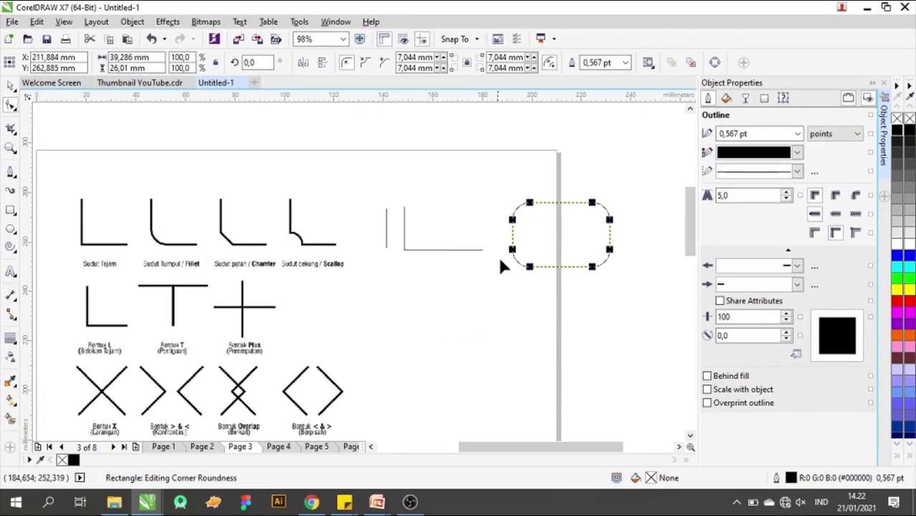
click(10, 85)
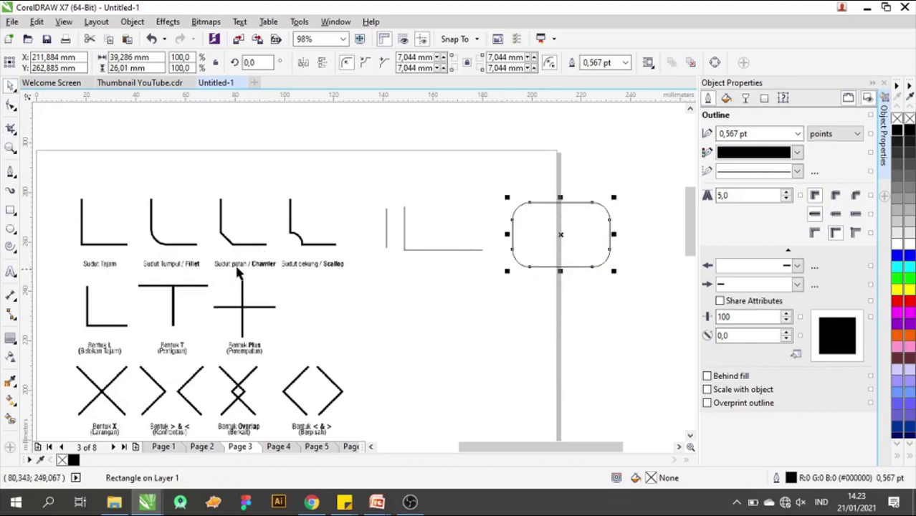
- Try chamfered corners on the rectangle and switch them to scalloped
scroll(240, 264, up, 3)
scroll(241, 267, up, 3)
scroll(176, 251, down, 3)
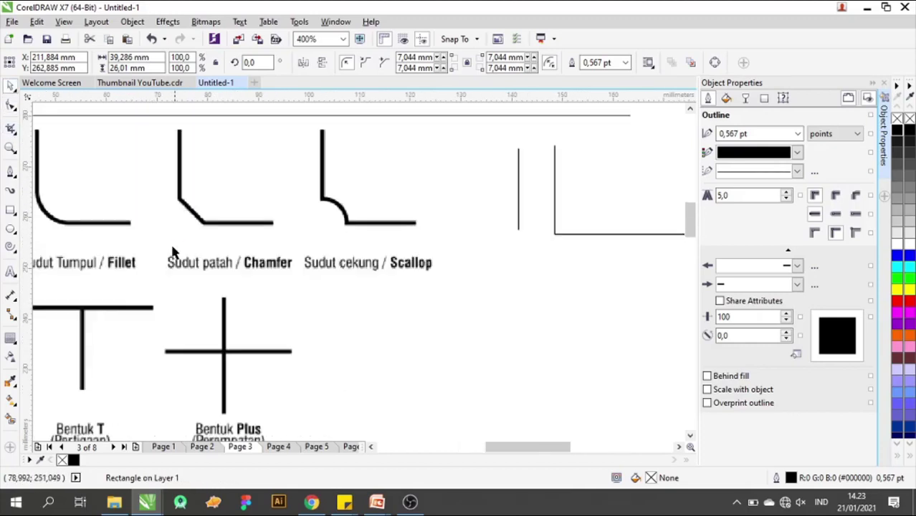
scroll(236, 262, down, 3)
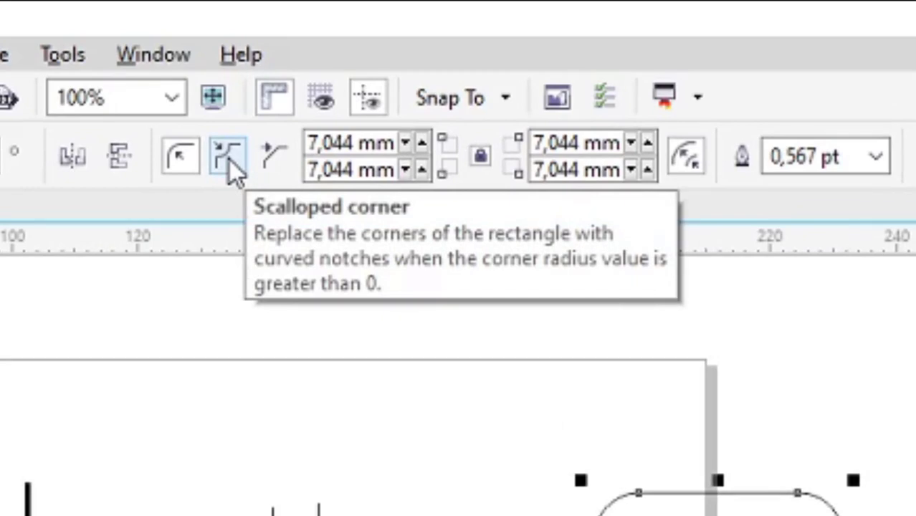
click(271, 157)
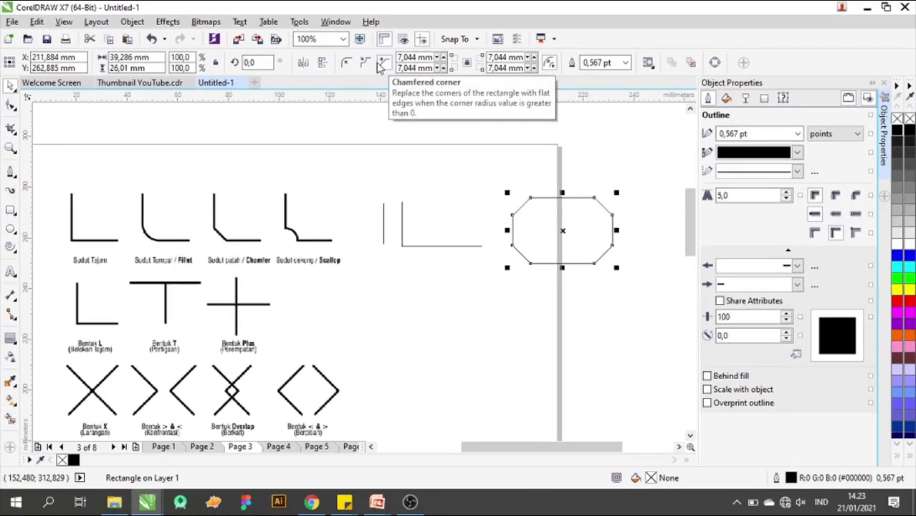
click(364, 63)
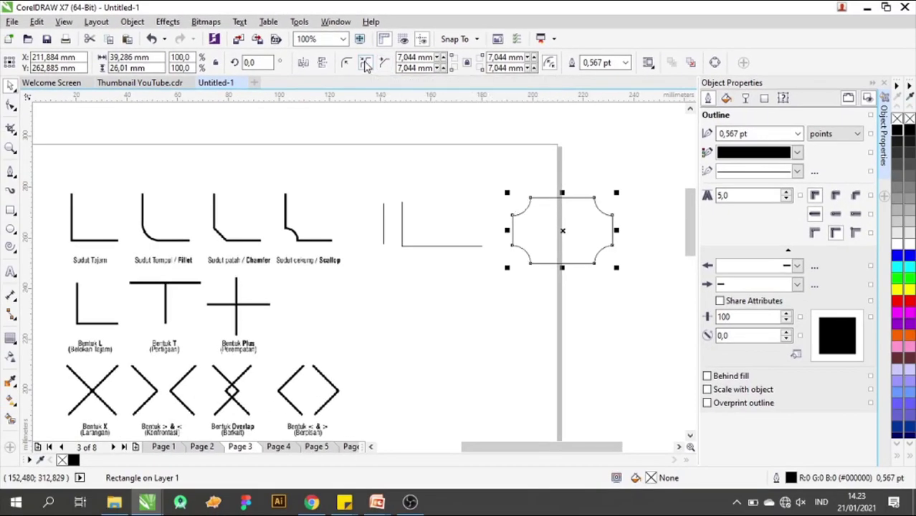
click(417, 140)
- Draw a symmetrical two-revolution spiral about 30 mm high beside the Spiral sample
scroll(517, 172, down, 2)
scroll(509, 186, up, 1)
scroll(412, 190, up, 1)
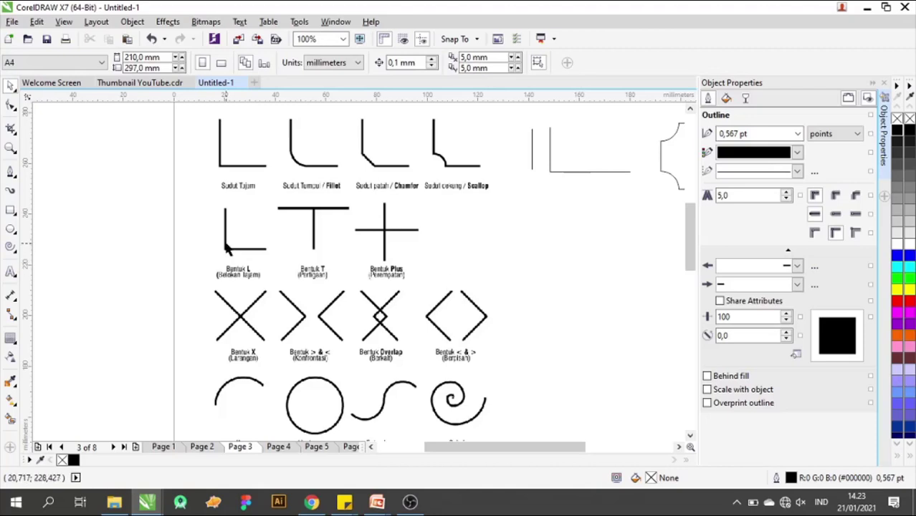
scroll(338, 352, down, 1)
scroll(341, 359, up, 1)
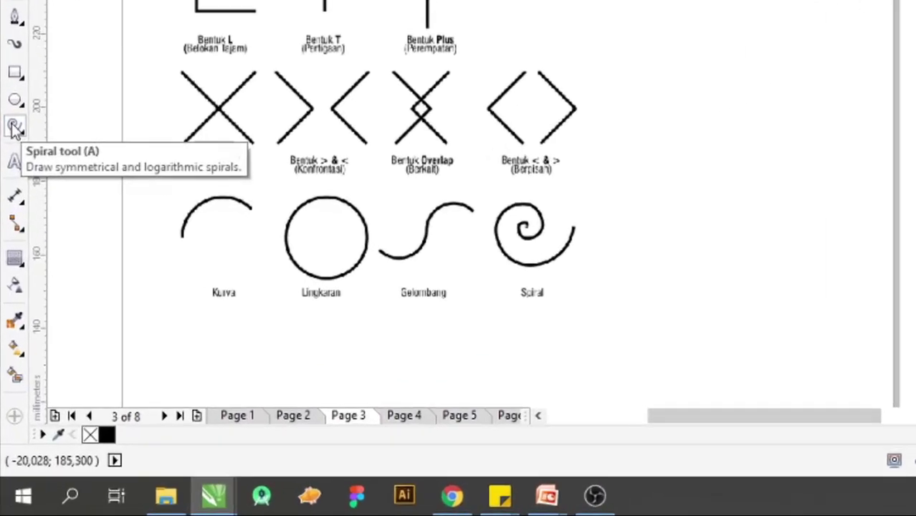
click(10, 248)
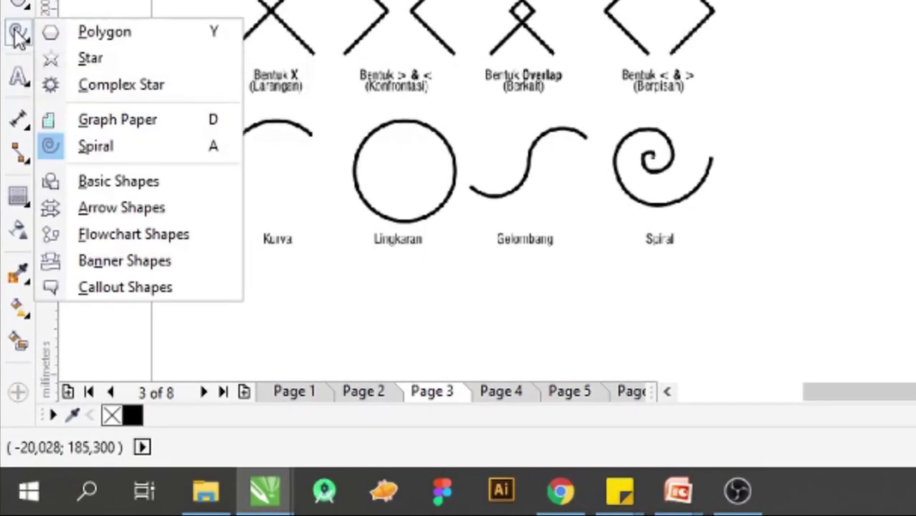
click(109, 147)
drag(783, 109, 905, 251)
click(772, 318)
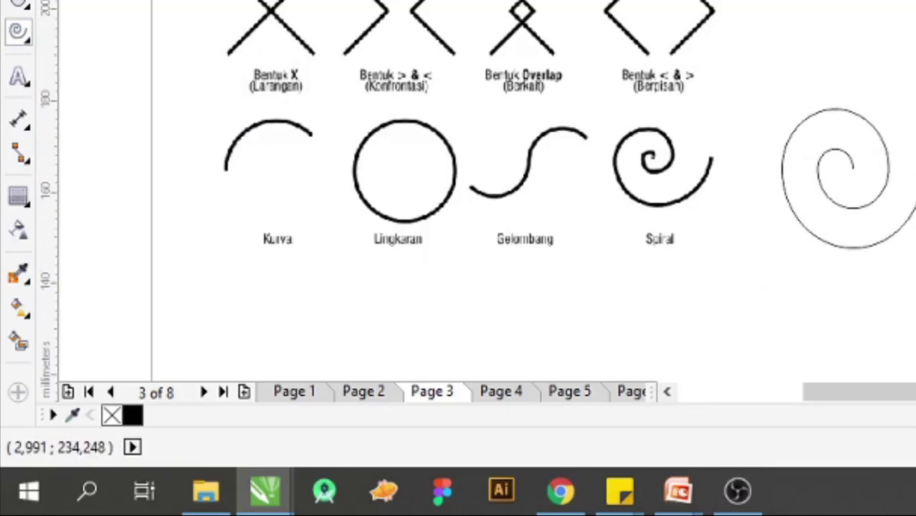
- Stretch the spiral to about 35 mm wide and set its outline width to 4.0 pt
click(835, 168)
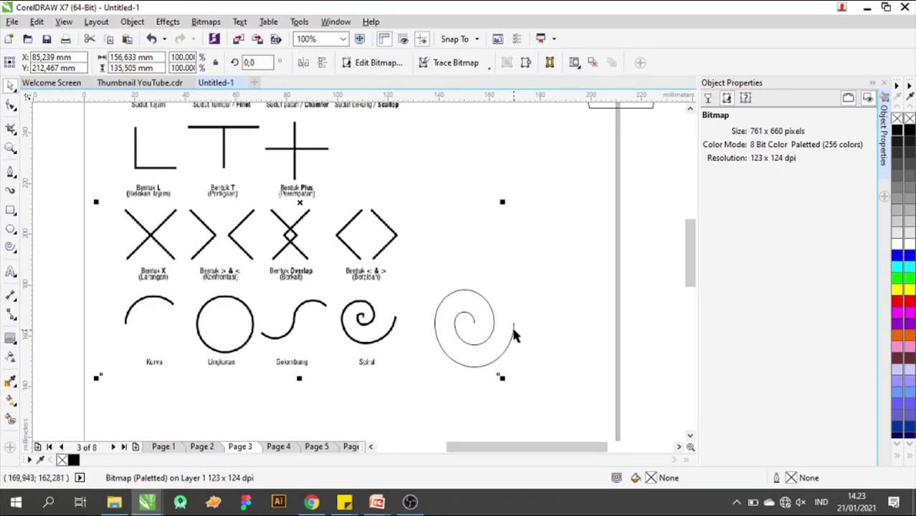
click(515, 334)
drag(518, 327, 528, 326)
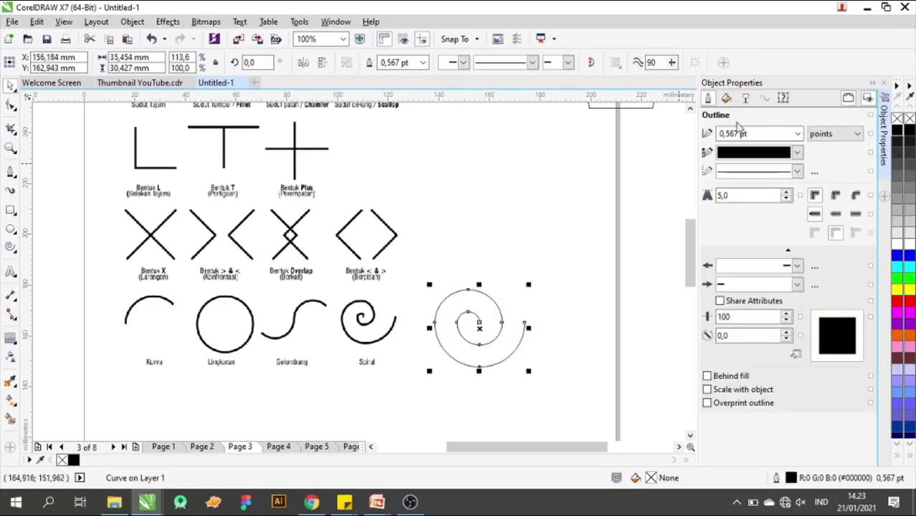
click(797, 134)
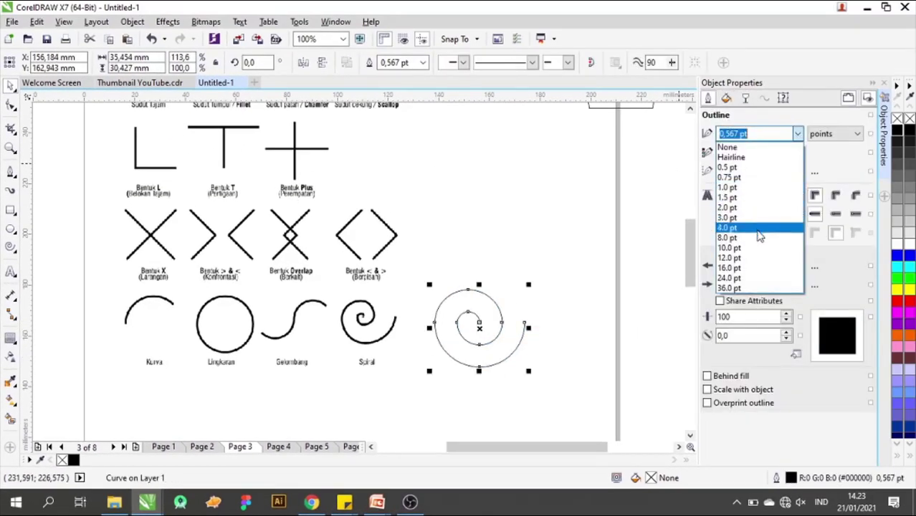
click(727, 227)
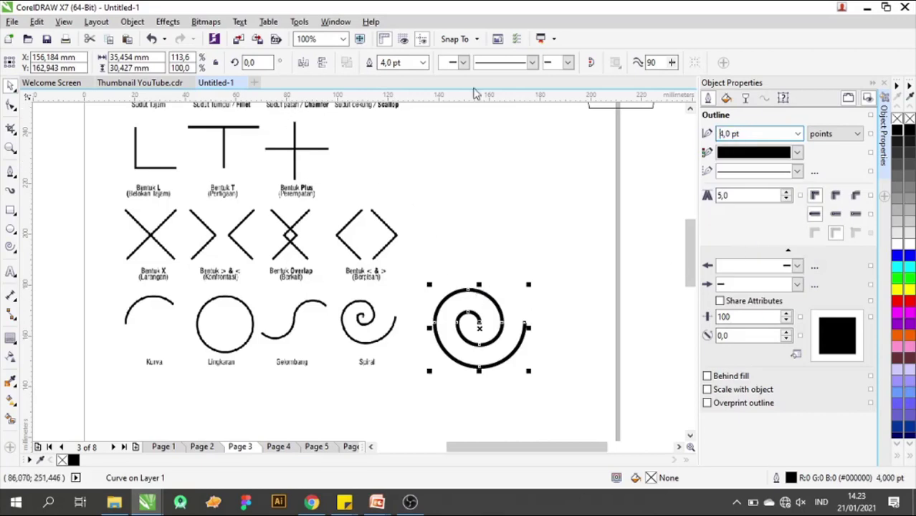
- Set the Spiral tool to 6 revolutions and draw a symmetrical spiral about 42 mm wide above the thick spiral
click(9, 248)
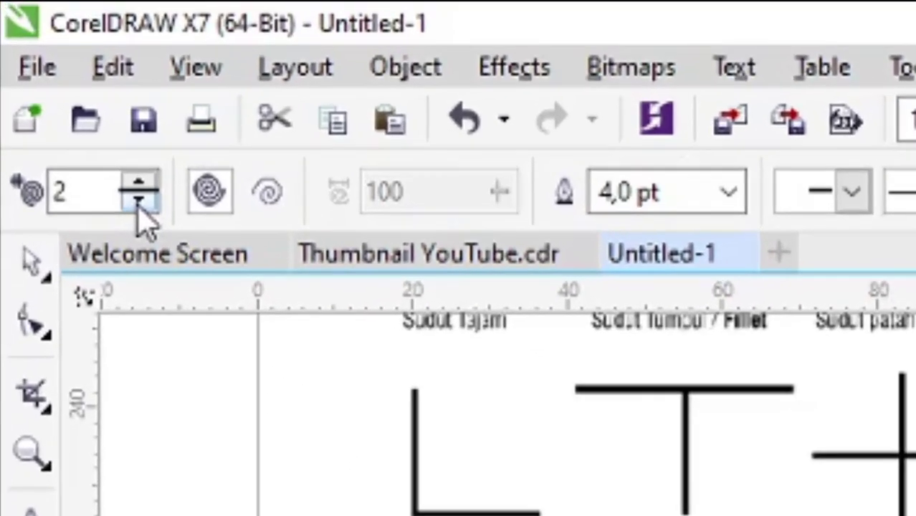
click(140, 208)
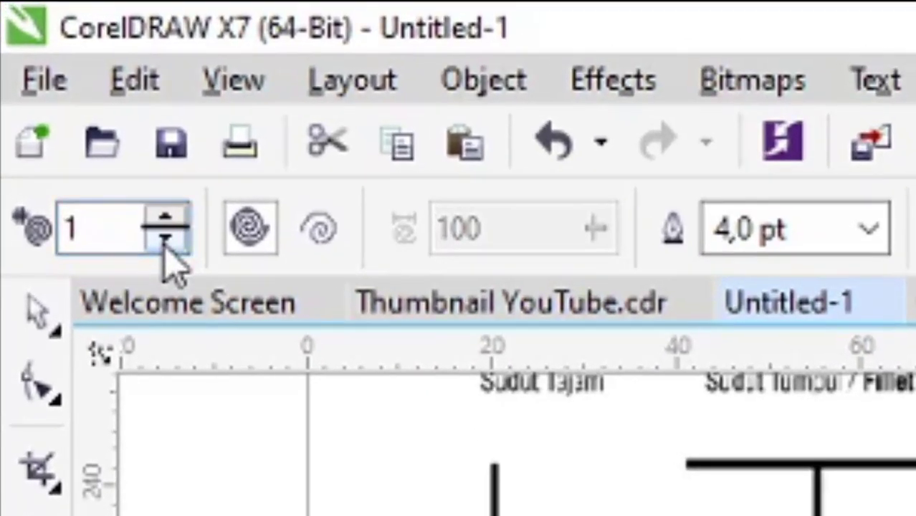
click(139, 185)
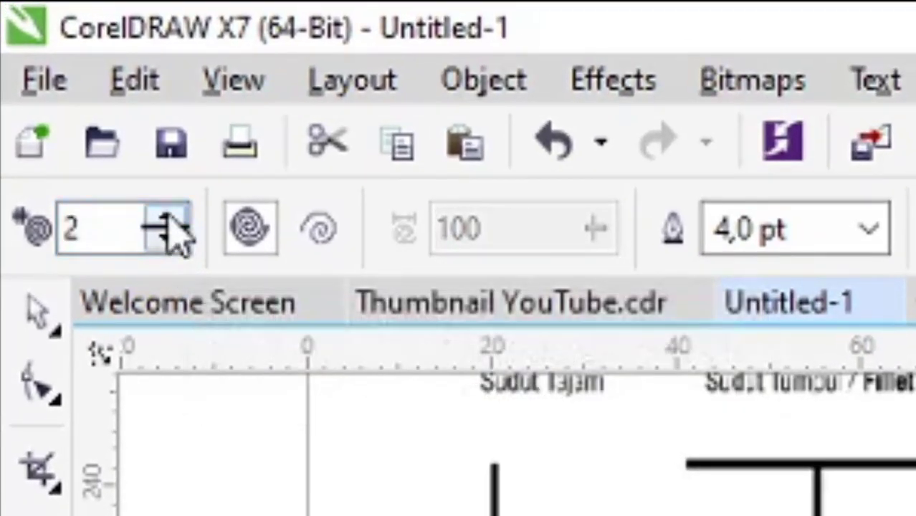
click(167, 217)
click(167, 217)
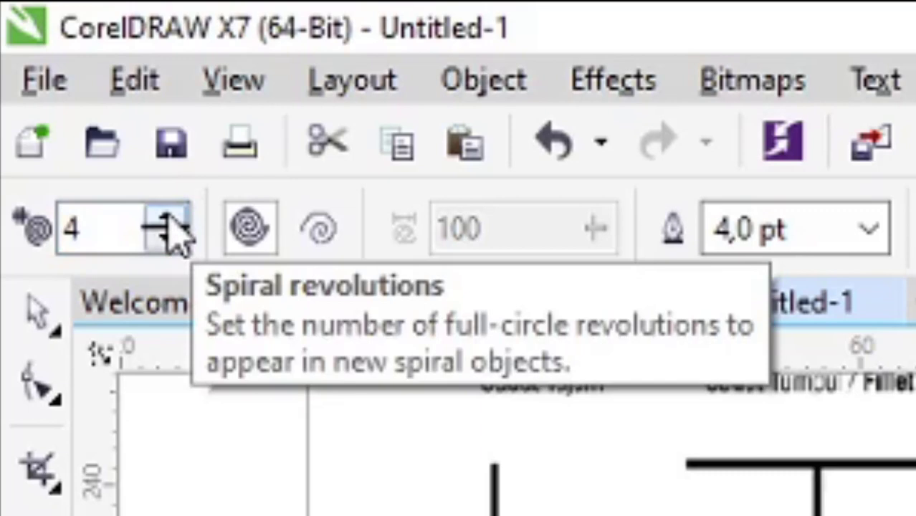
click(167, 217)
click(167, 219)
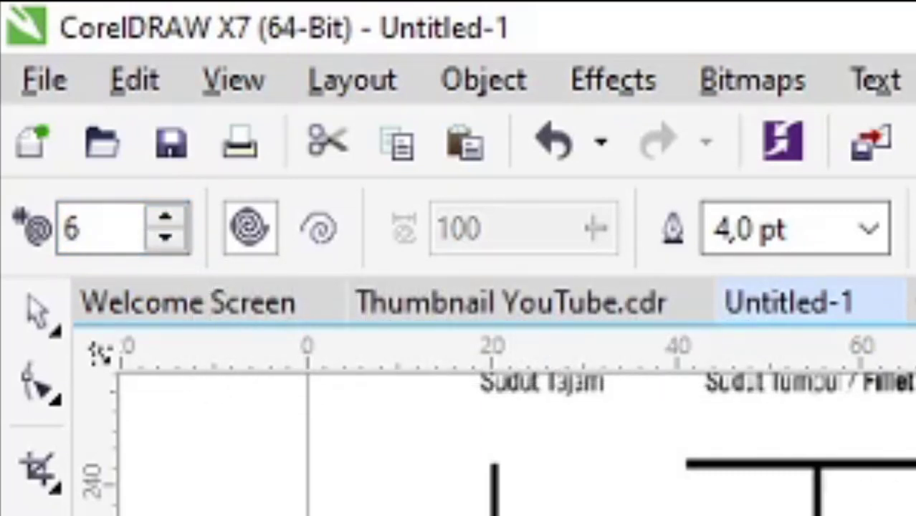
drag(527, 179, 658, 307)
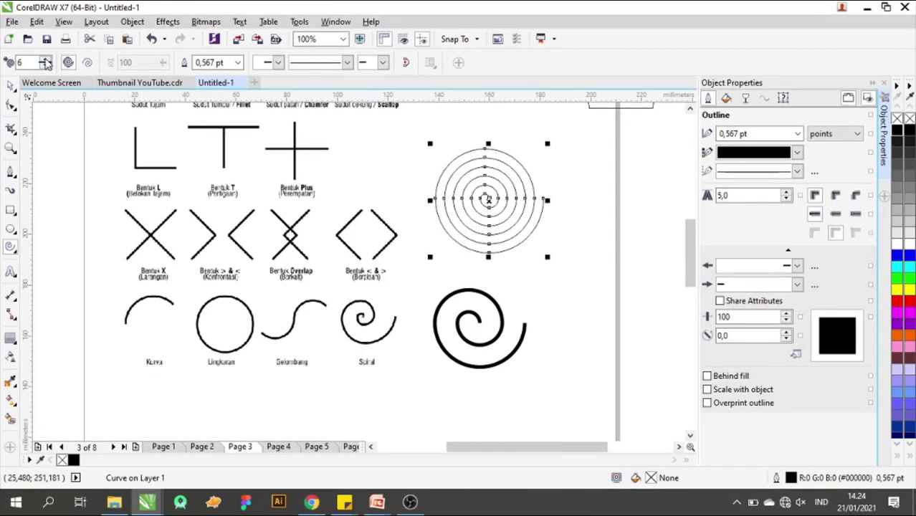
- Draw a denser spiral across the page's edge and a one-revolution spiral about 44 mm wide and 42 mm high below it
drag(562, 209, 665, 313)
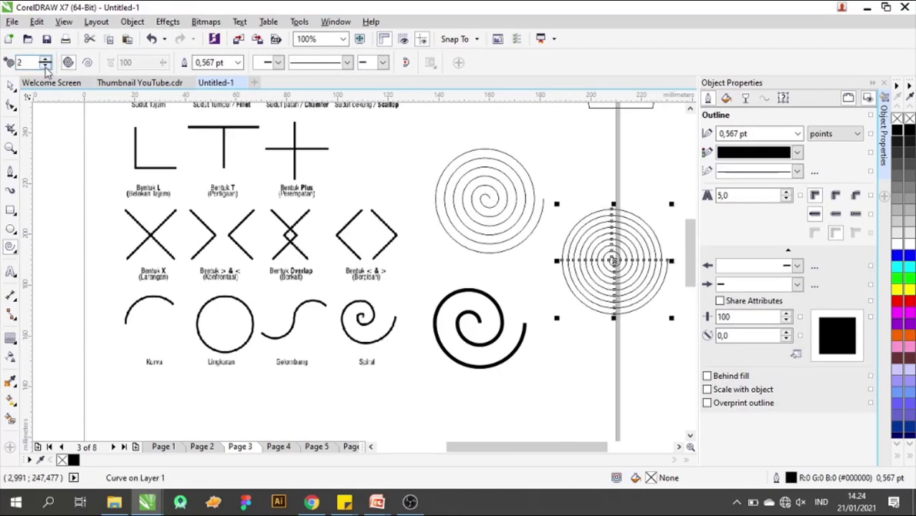
drag(511, 259, 609, 346)
drag(624, 366, 626, 370)
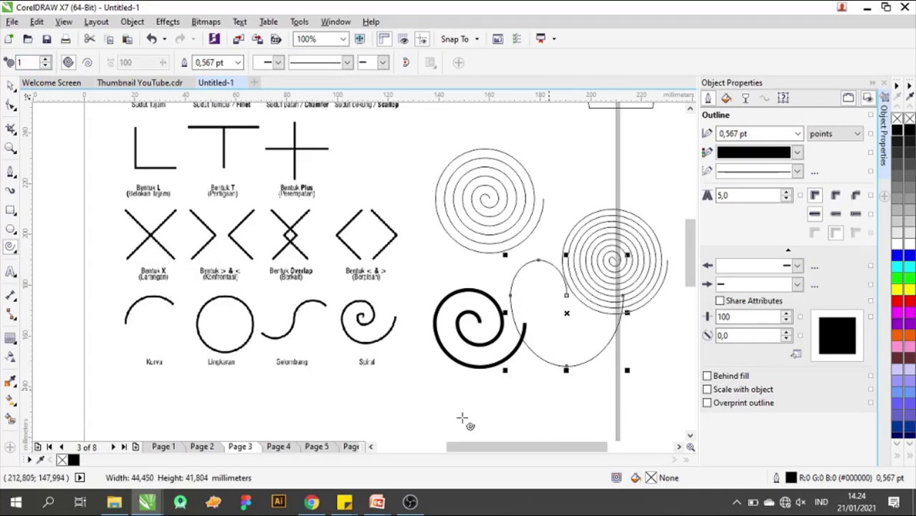
- Go to page 4 and examine the mirrored and radiating line samples
click(115, 447)
scroll(430, 348, down, 1)
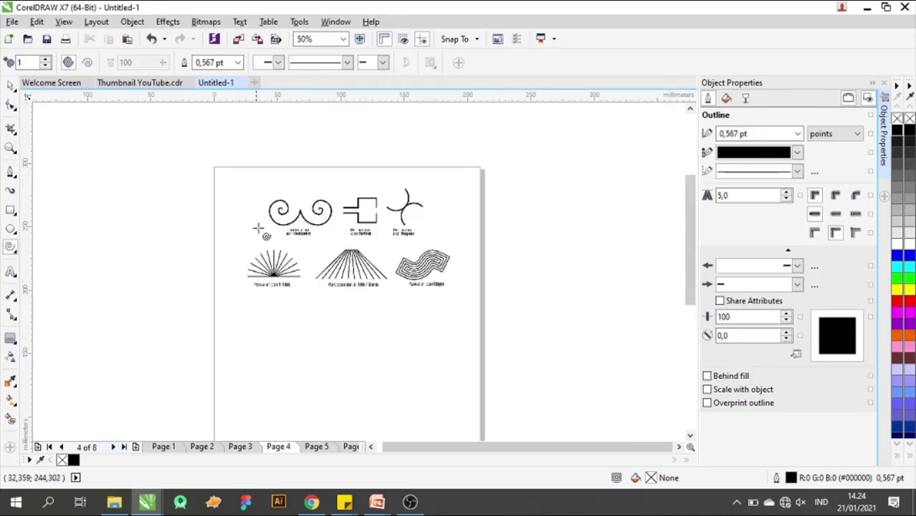
scroll(256, 230, up, 2)
scroll(310, 234, up, 1)
scroll(399, 311, down, 1)
scroll(259, 220, down, 1)
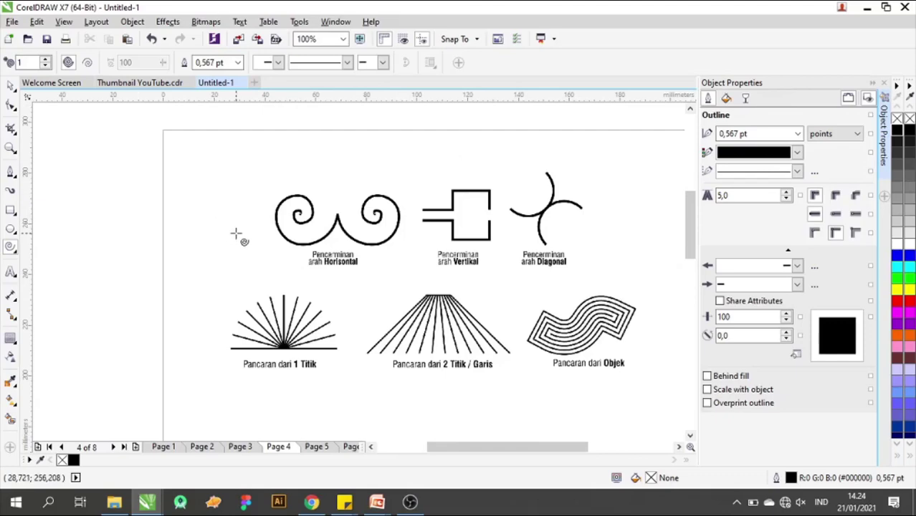
scroll(219, 232, down, 1)
scroll(237, 210, up, 3)
scroll(468, 220, down, 1)
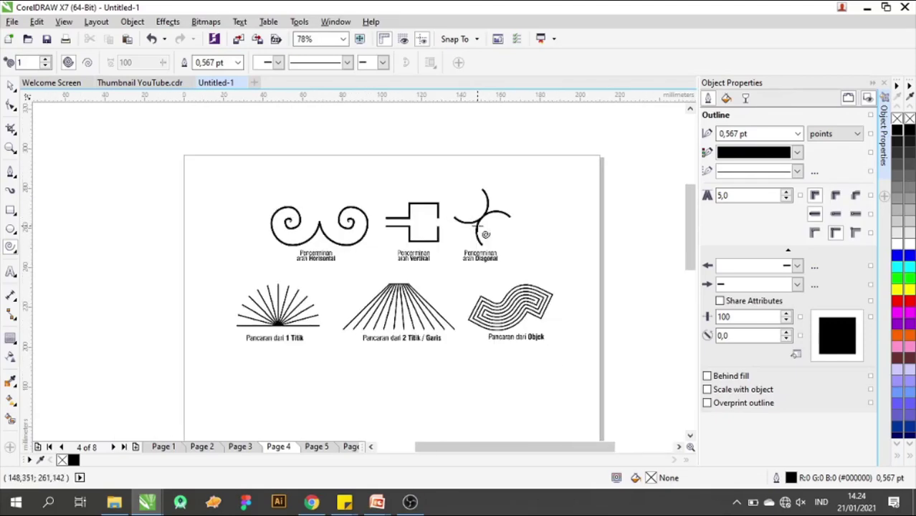
- Draw a two-revolution spiral about 28 by 24 mm beside the horizontal mirroring sample with a 4.0 pt outline
click(11, 247)
scroll(175, 214, up, 2)
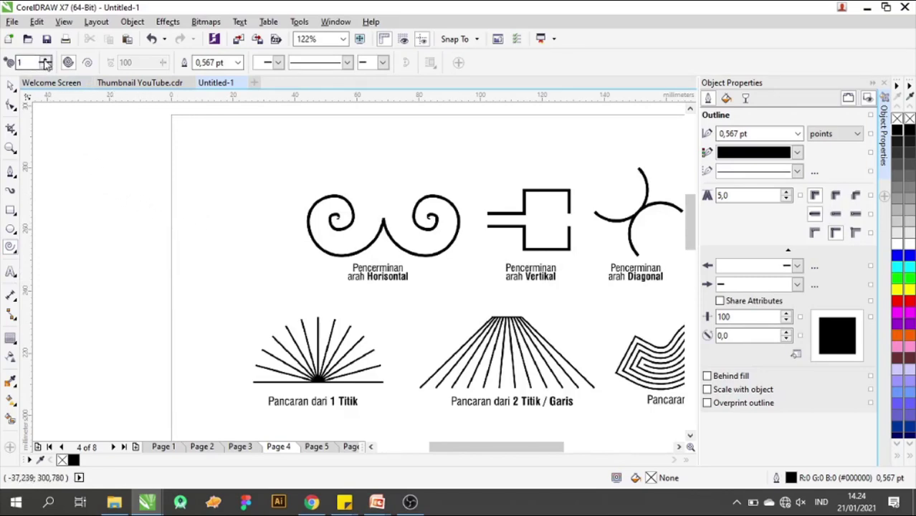
drag(106, 188, 192, 265)
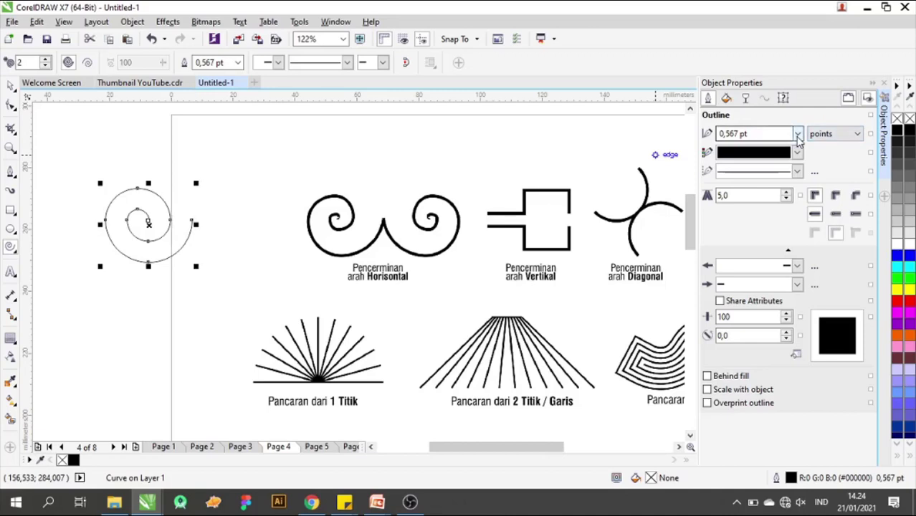
click(798, 135)
click(761, 237)
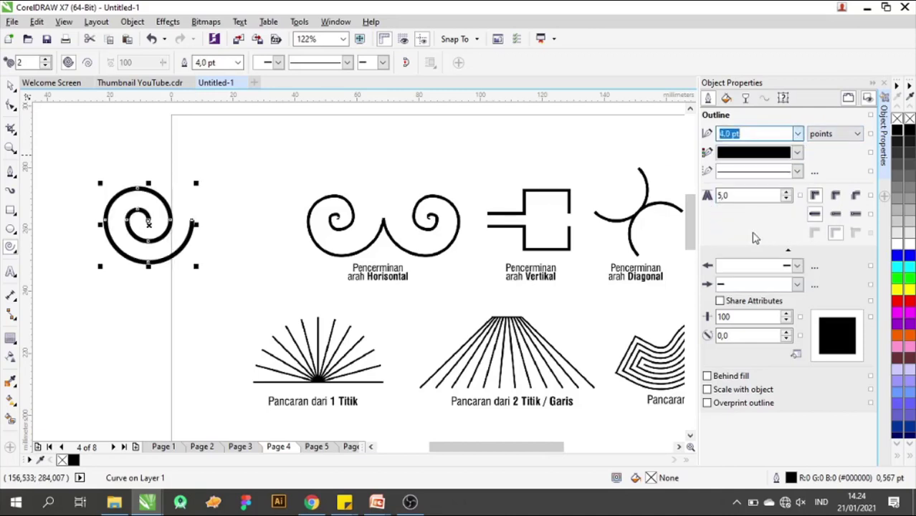
- Duplicate the new spiral about 35 mm to its right, next to the horizontal mirroring sample
click(11, 86)
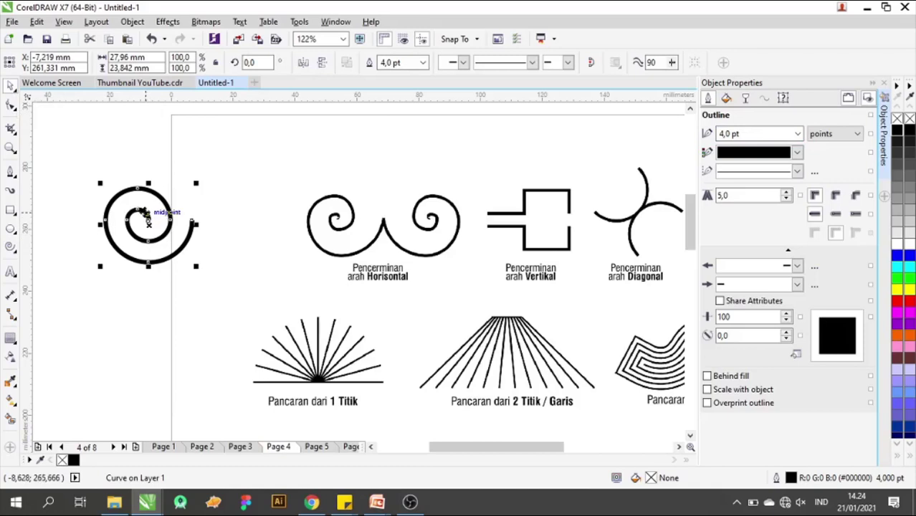
key(Escape)
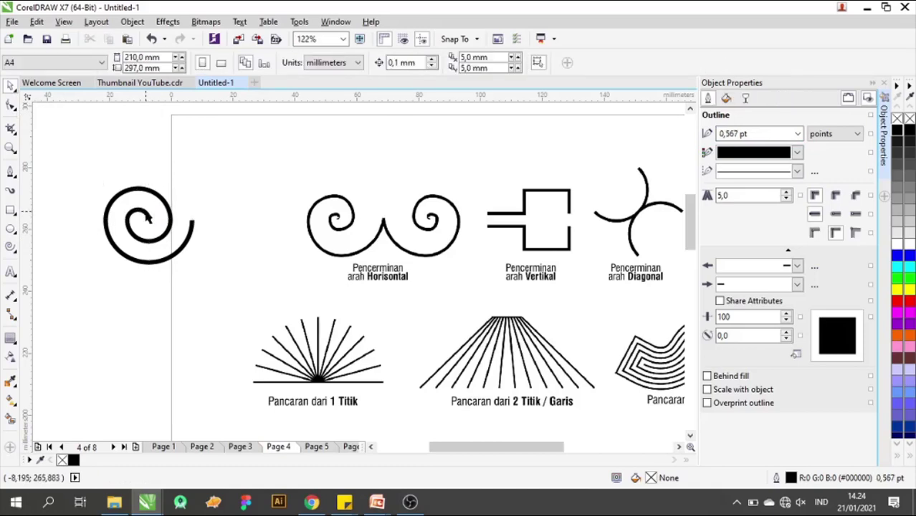
click(148, 218)
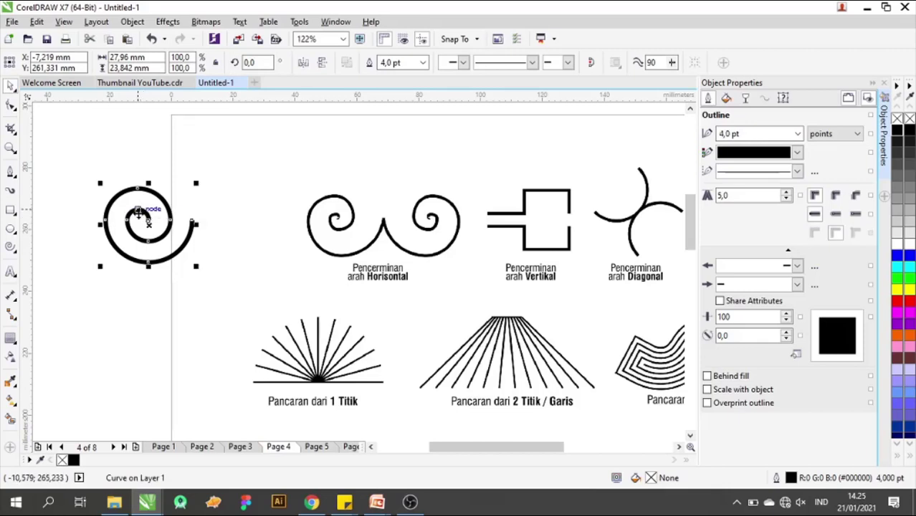
key(Escape)
click(148, 219)
key(Escape)
click(157, 215)
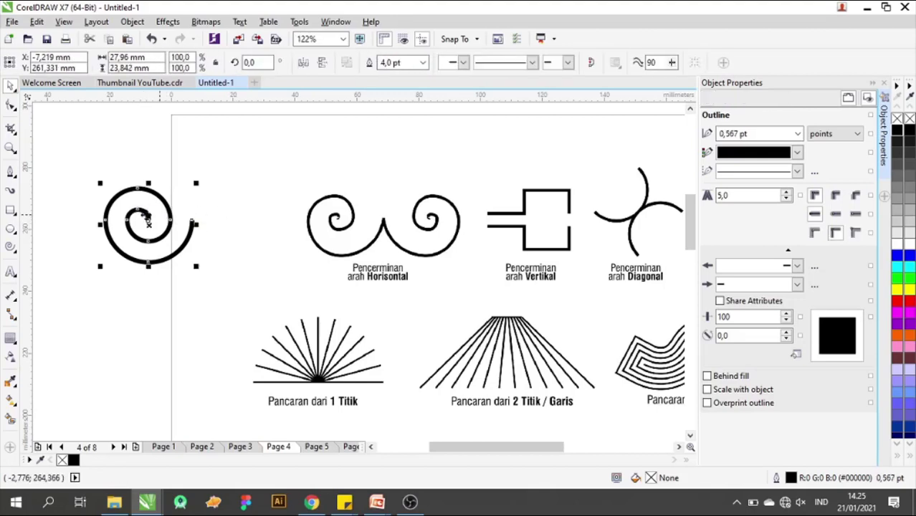
click(147, 215)
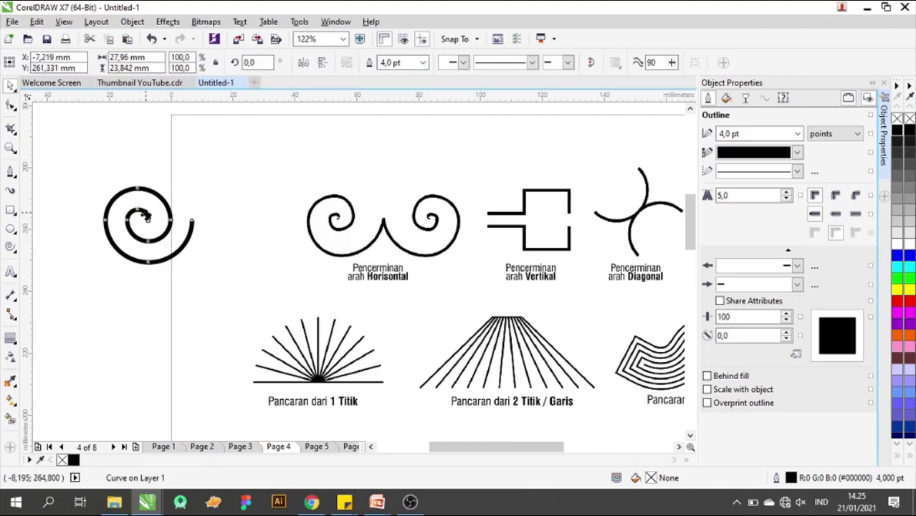
drag(146, 215, 256, 220)
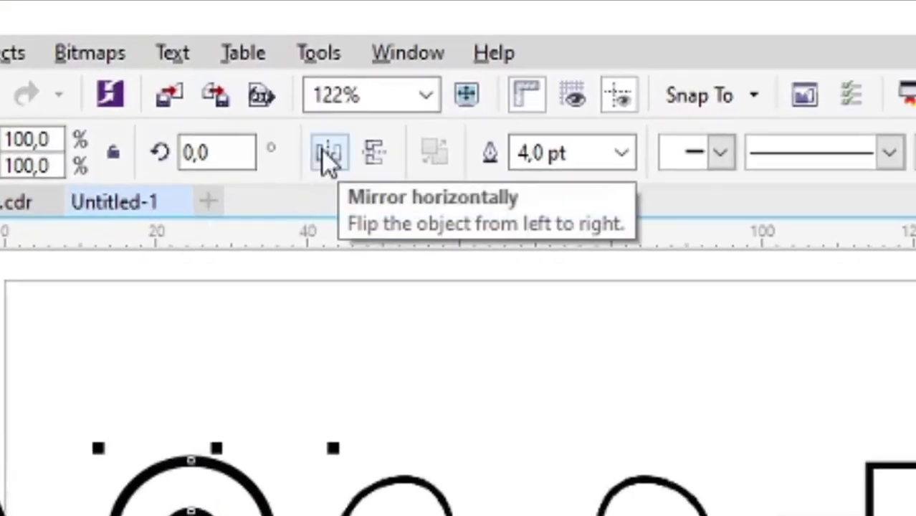
- Mirror the spiral copy horizontally and move it about 7 mm back so its outer end meets the original spiral's end
click(322, 150)
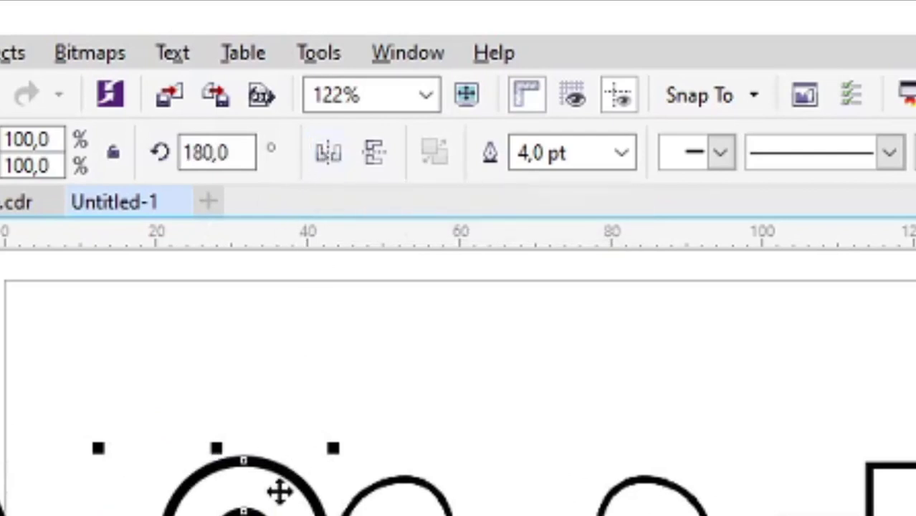
drag(271, 513, 218, 512)
key(ctrl+a)
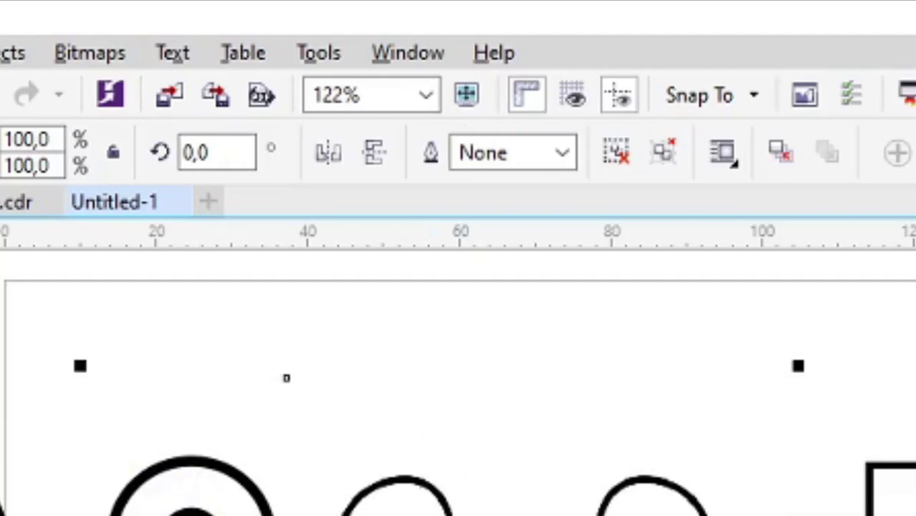
scroll(458, 383, down, 3)
click(860, 493)
- Draw an ellipse about 29 by 28 mm beside the diagonal mirroring sample and convert it to an arc
scroll(466, 479, up, 3)
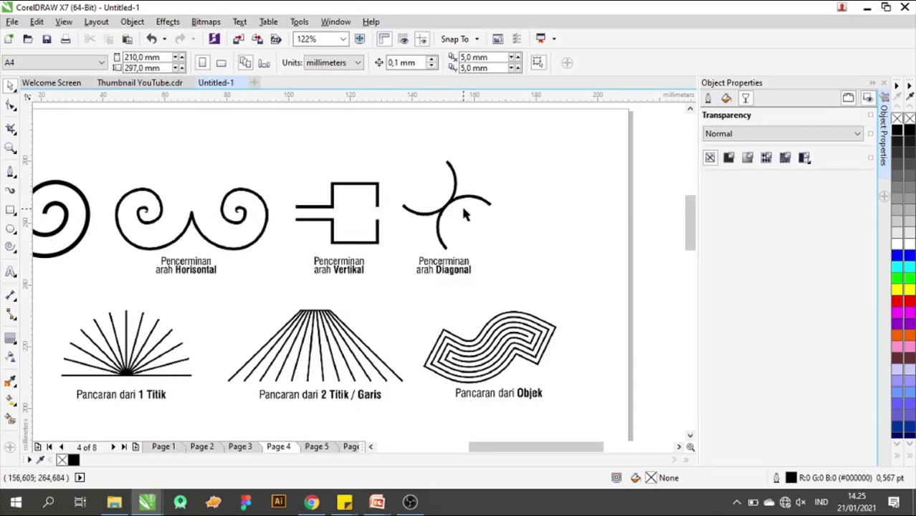
click(10, 229)
click(83, 229)
drag(516, 167, 608, 210)
click(385, 64)
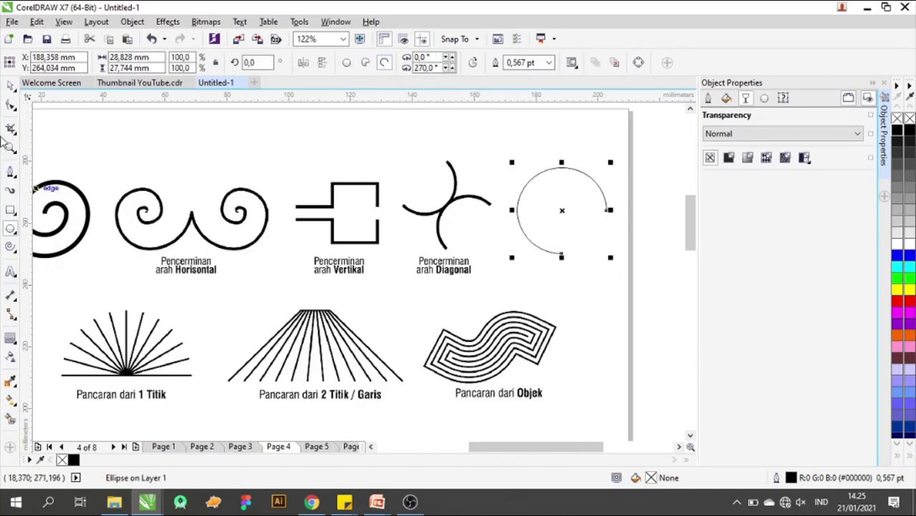
- Shorten the arc at both ends with the Shape tool so it spans about 45° to 179°
click(10, 106)
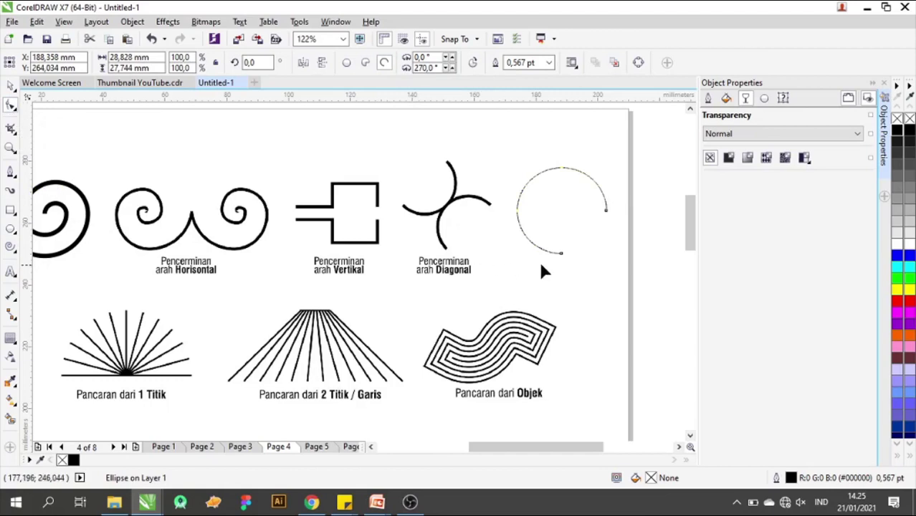
drag(562, 256, 517, 210)
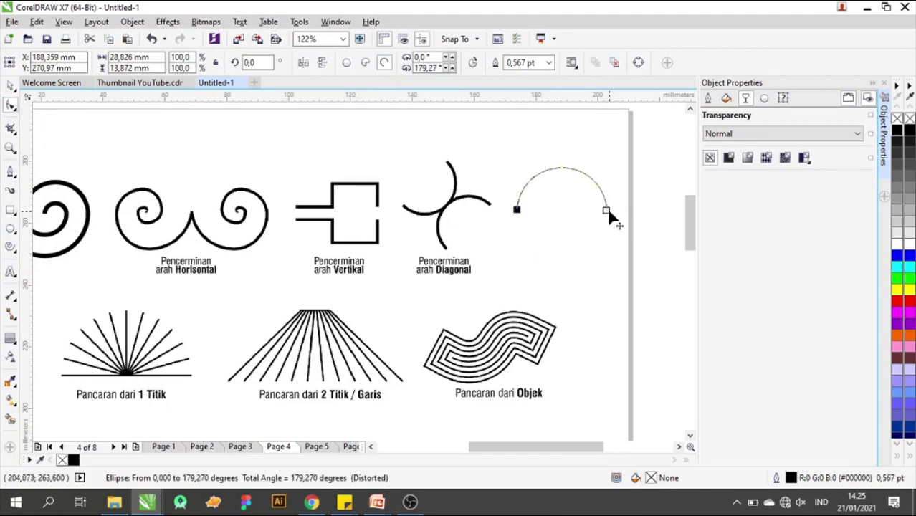
drag(602, 193, 591, 179)
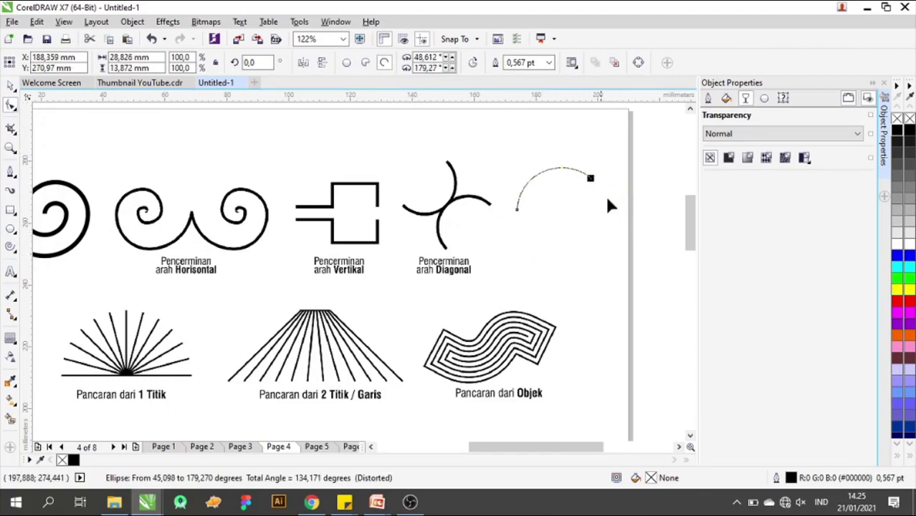
- Set the arc's outline width to 8.0 pt
click(11, 86)
click(43, 82)
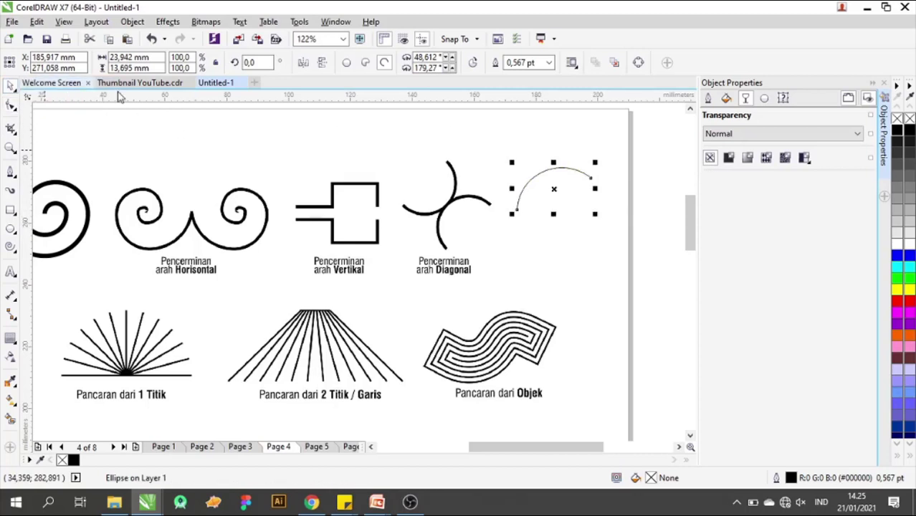
click(708, 99)
click(797, 133)
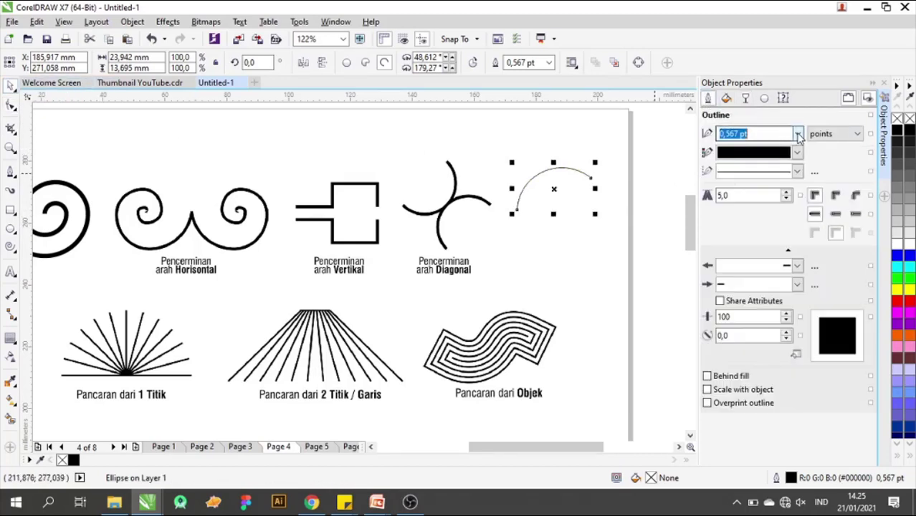
click(753, 237)
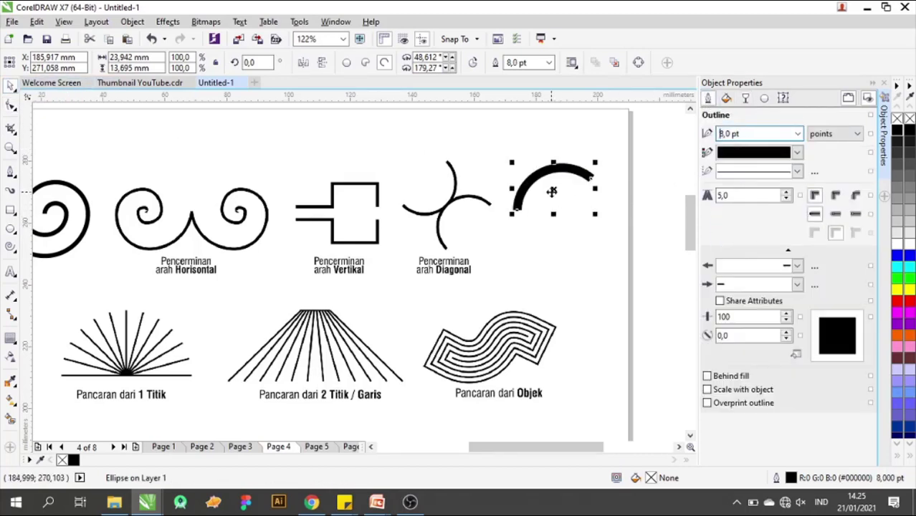
- Duplicate the thick arc about 13 mm straight below and mirror the copy horizontally
drag(551, 191, 573, 239)
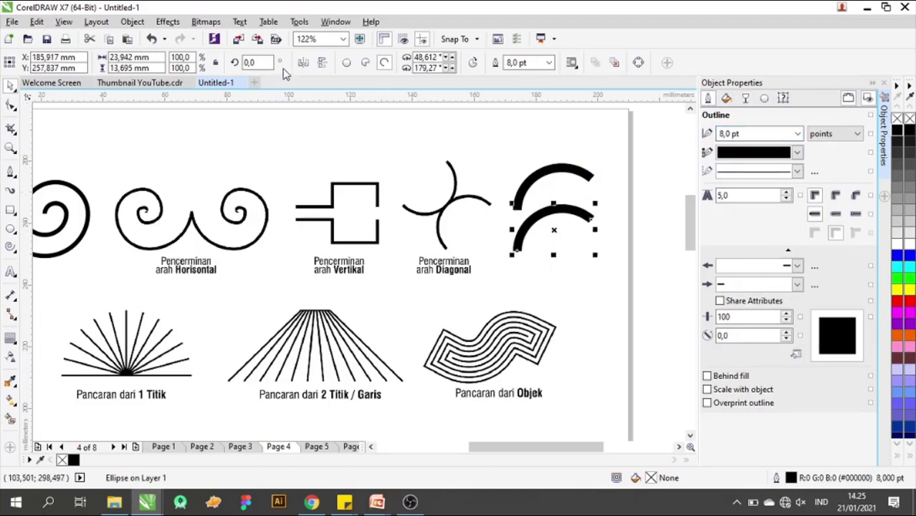
click(322, 63)
click(307, 64)
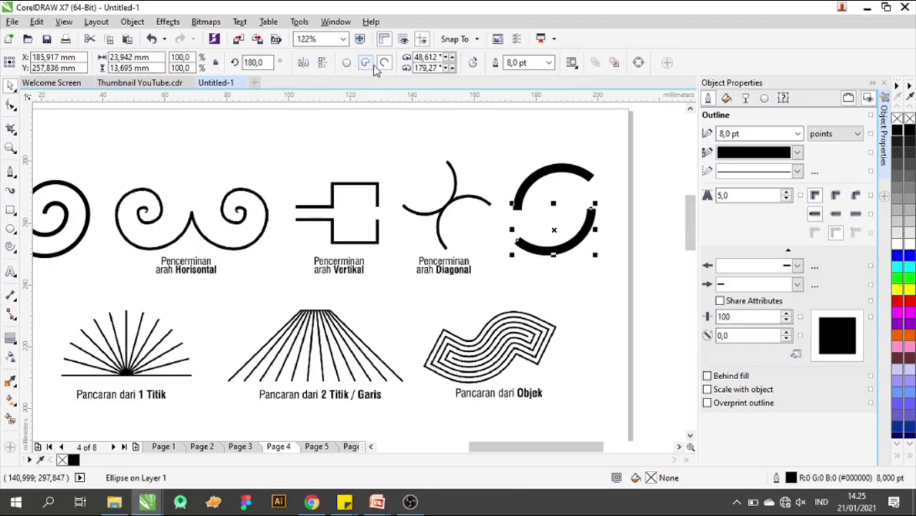
click(322, 64)
- Mirror the upper arc vertically and shift it about 5 mm to the right so the two arcs touch back to back
click(568, 161)
click(322, 64)
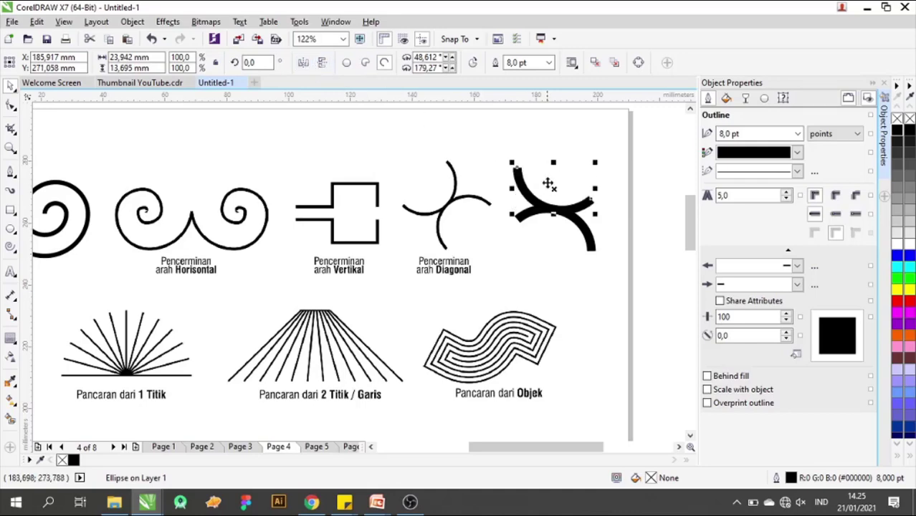
drag(550, 187, 566, 190)
click(572, 162)
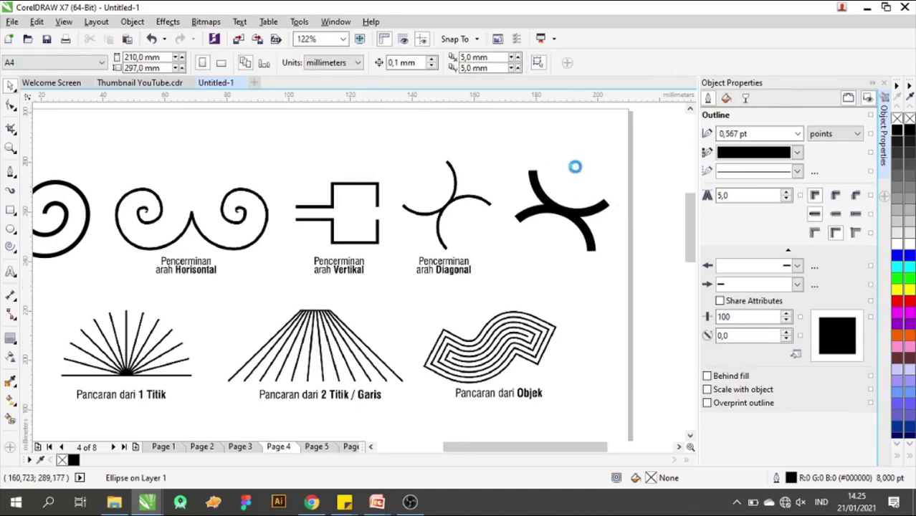
scroll(573, 162, down, 2)
scroll(321, 348, up, 2)
scroll(273, 294, up, 1)
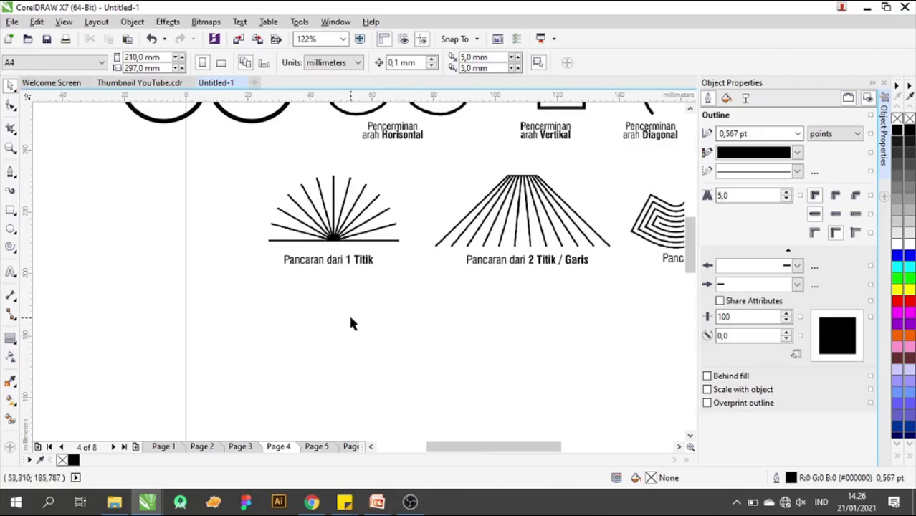
- Draw a vertical line about 26 mm long and a horizontal line about 32 mm long below the Pancaran dari 1 Titik sample
click(11, 173)
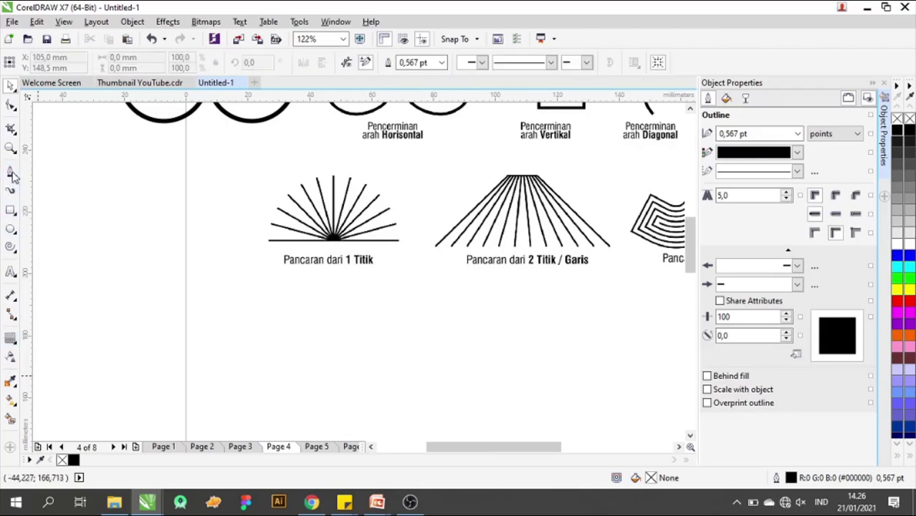
click(340, 292)
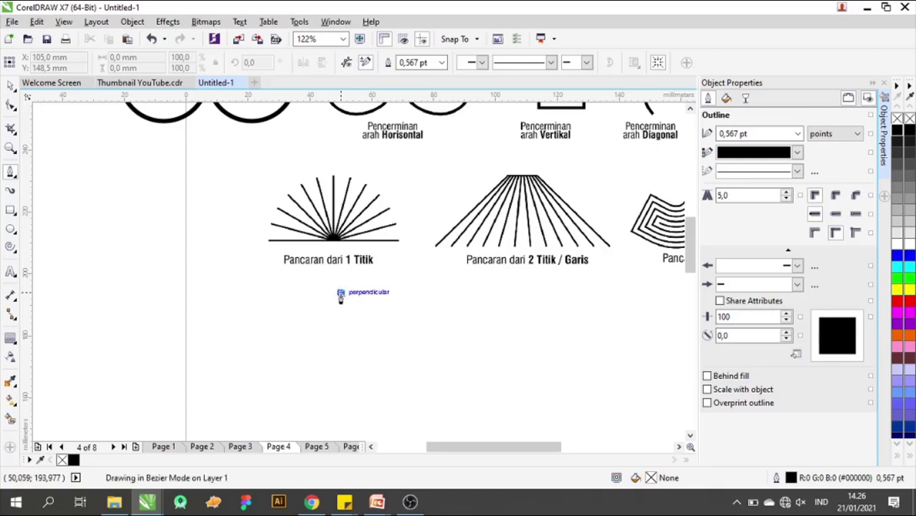
double_click(341, 373)
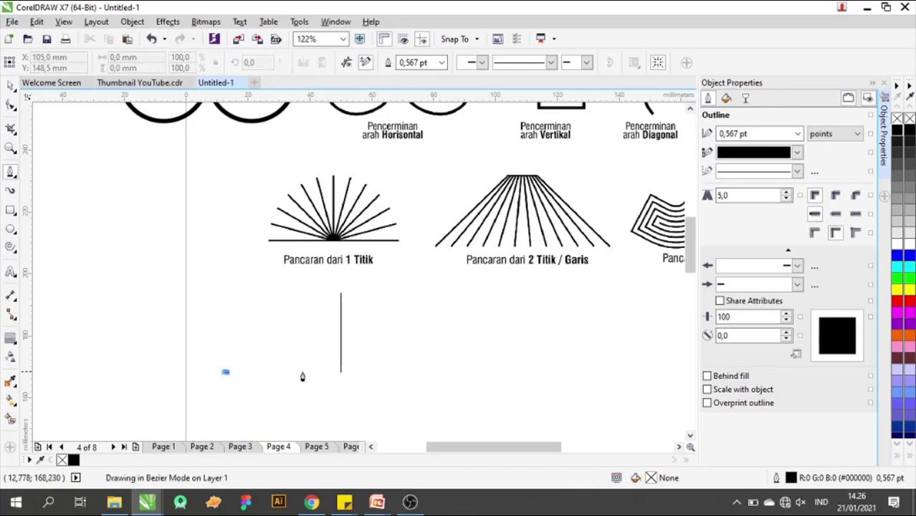
double_click(324, 372)
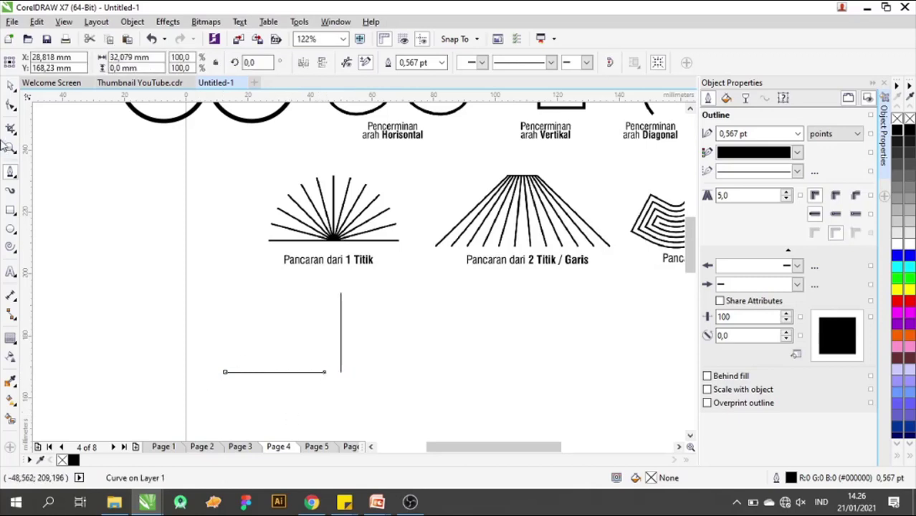
- Shift the horizontal line about 5 mm to the right so its end meets the vertical line's lower end
click(11, 86)
click(51, 85)
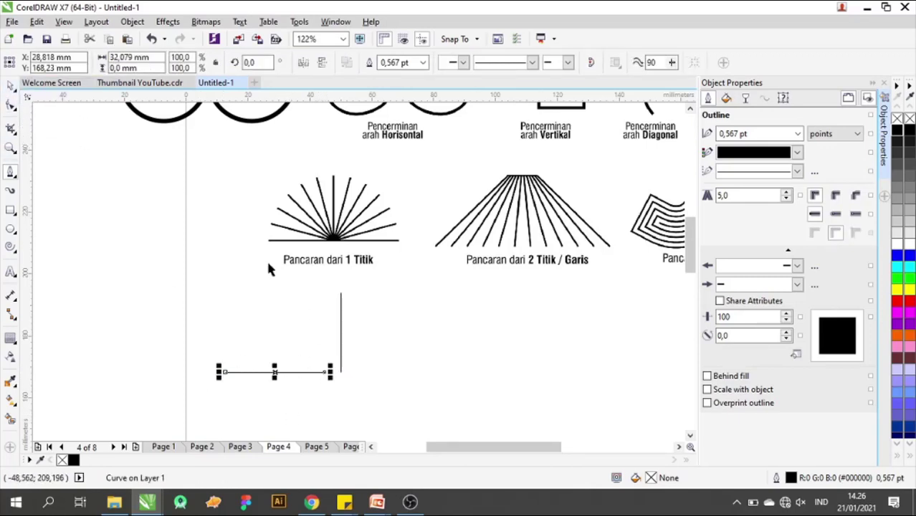
drag(282, 372, 297, 374)
click(221, 374)
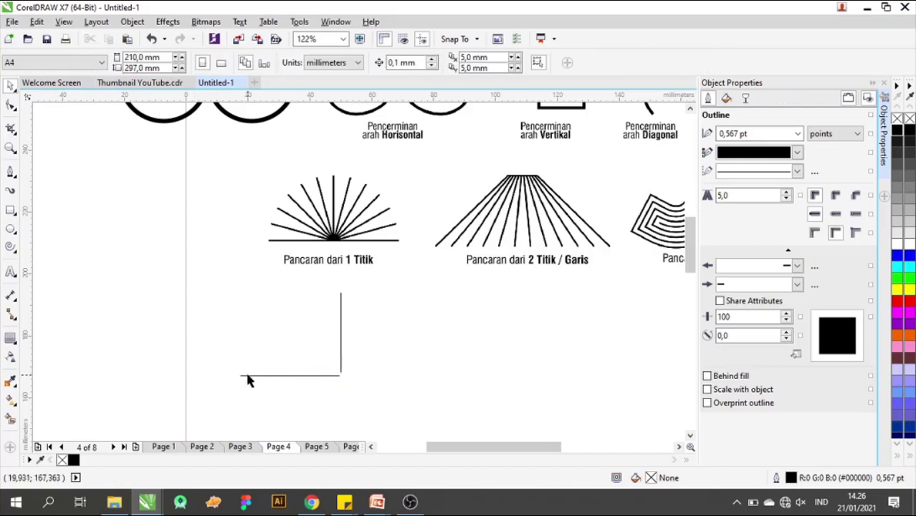
click(241, 375)
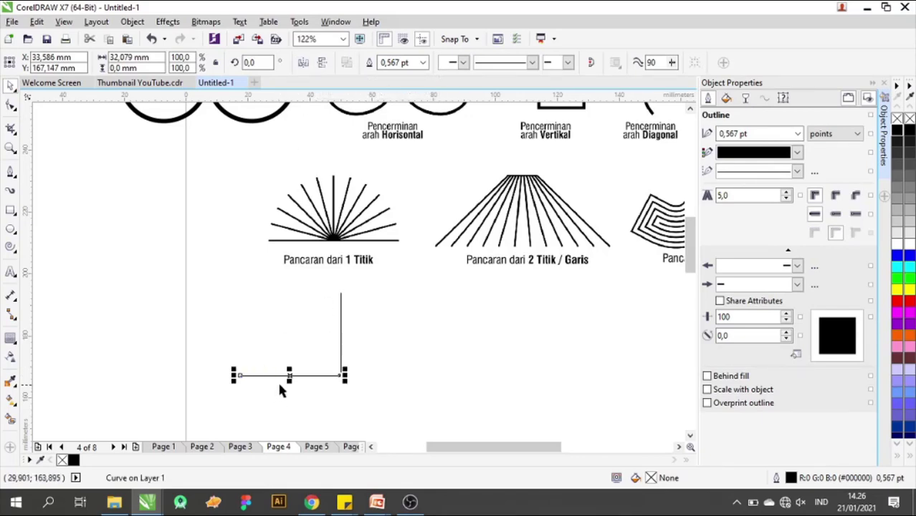
- Blend the horizontal line into the vertical line
click(13, 339)
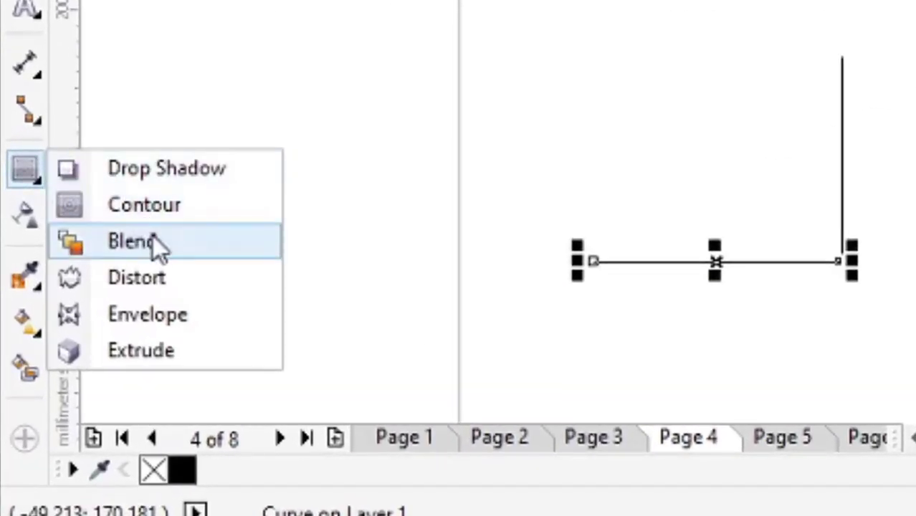
click(154, 242)
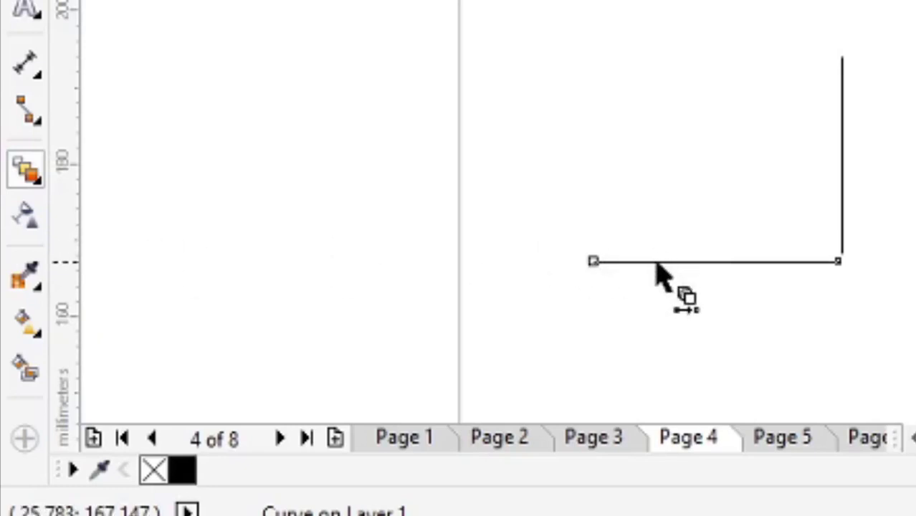
drag(714, 261, 841, 158)
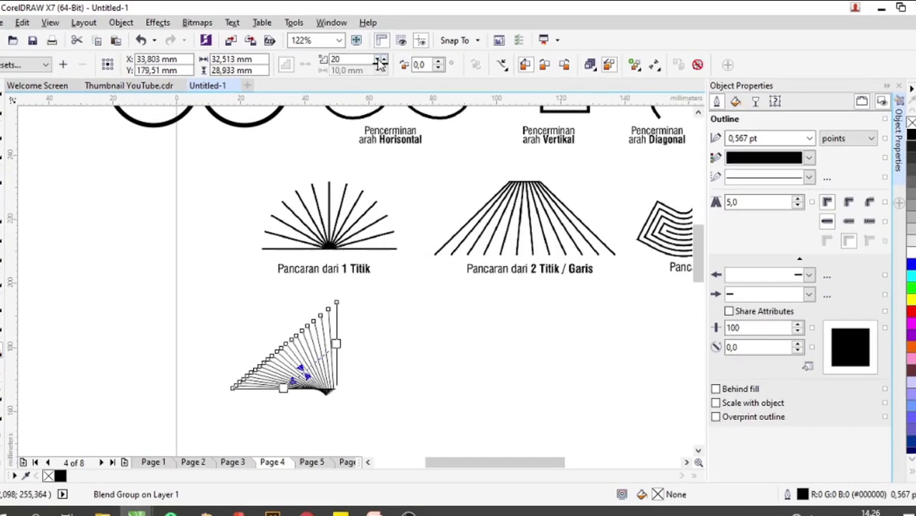
- Try lowering the blend's number of steps to 7 and raising it to 19
click(381, 58)
click(381, 58)
click(381, 58)
click(381, 58)
click(381, 58)
click(244, 158)
click(245, 158)
click(245, 157)
click(244, 158)
click(244, 158)
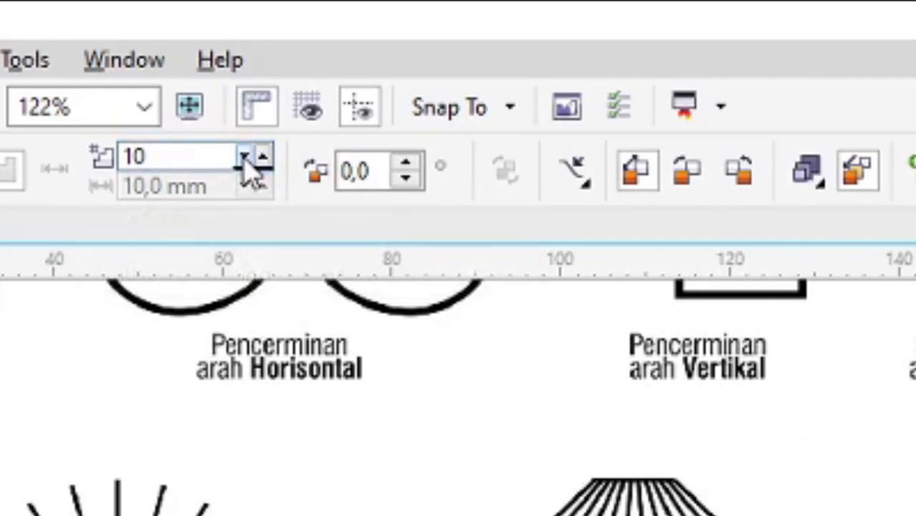
click(244, 158)
click(244, 158)
click(244, 158)
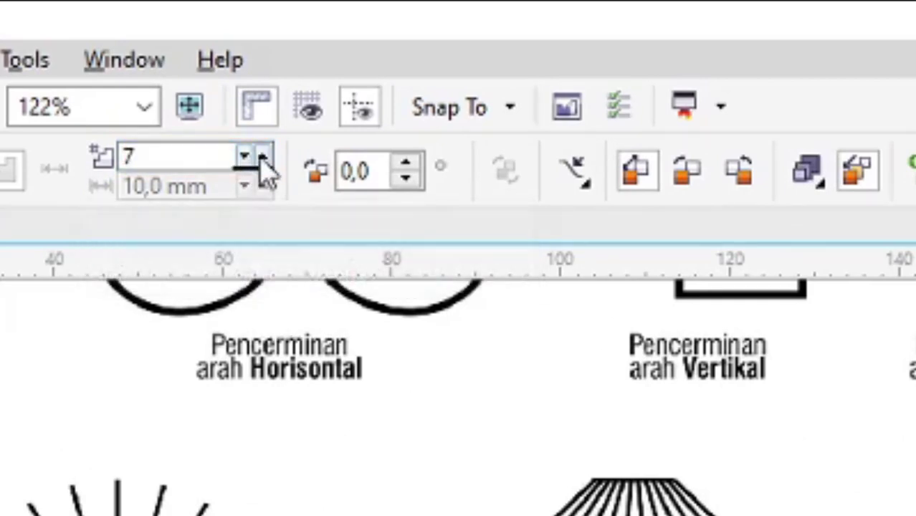
click(262, 158)
click(262, 158)
click(262, 158)
click(263, 157)
click(262, 157)
click(263, 158)
click(263, 158)
click(263, 158)
click(263, 158)
click(263, 157)
click(262, 158)
click(263, 158)
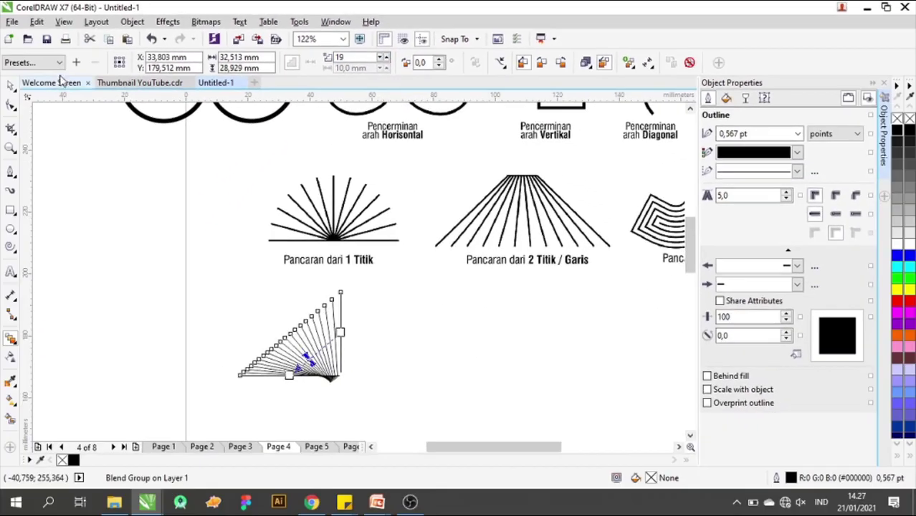
- Try the Rotation 90 Degree and Loop Blend presets on the line blend
click(58, 62)
click(136, 289)
click(162, 170)
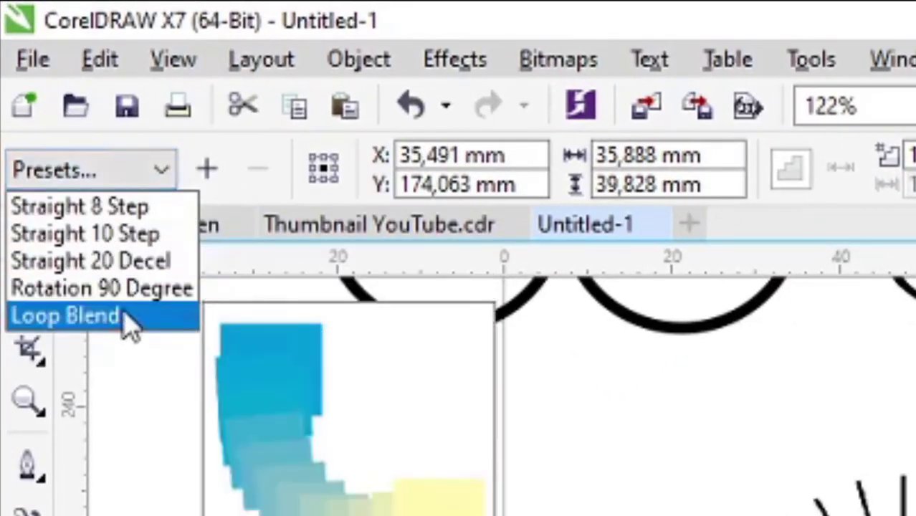
click(127, 319)
click(123, 175)
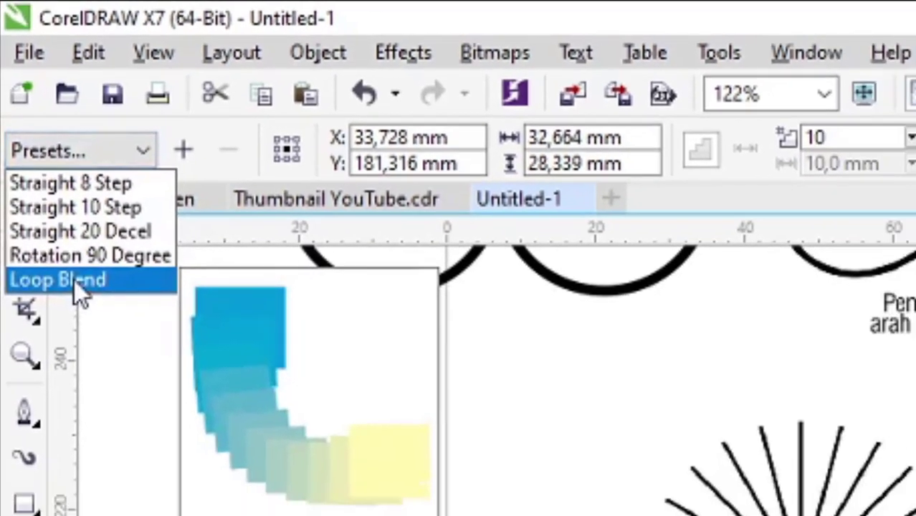
click(86, 319)
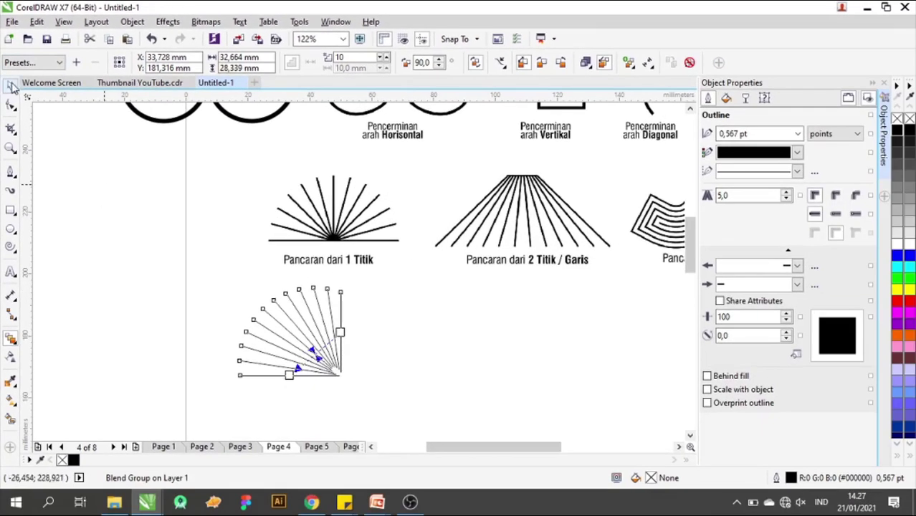
- Apply the Straight 8 Step preset to the line blend and set its outline width to 4.0 pt
click(50, 63)
click(51, 77)
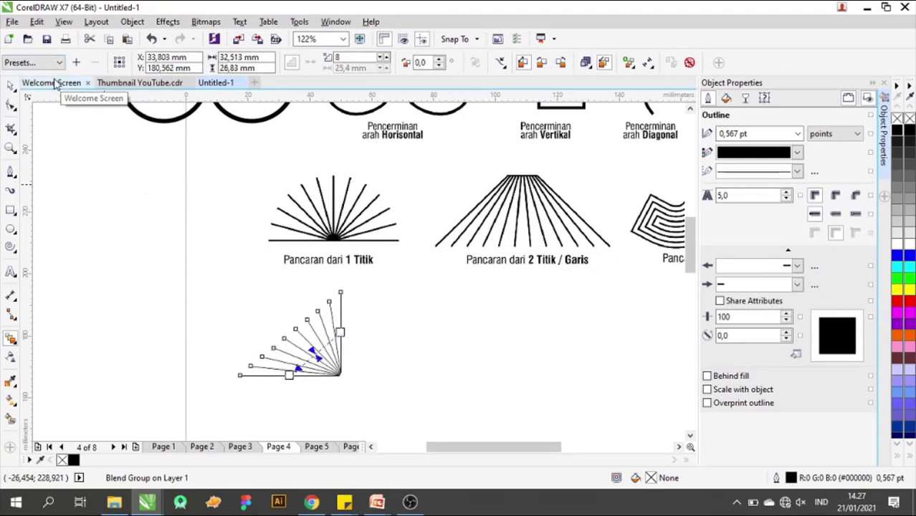
click(10, 84)
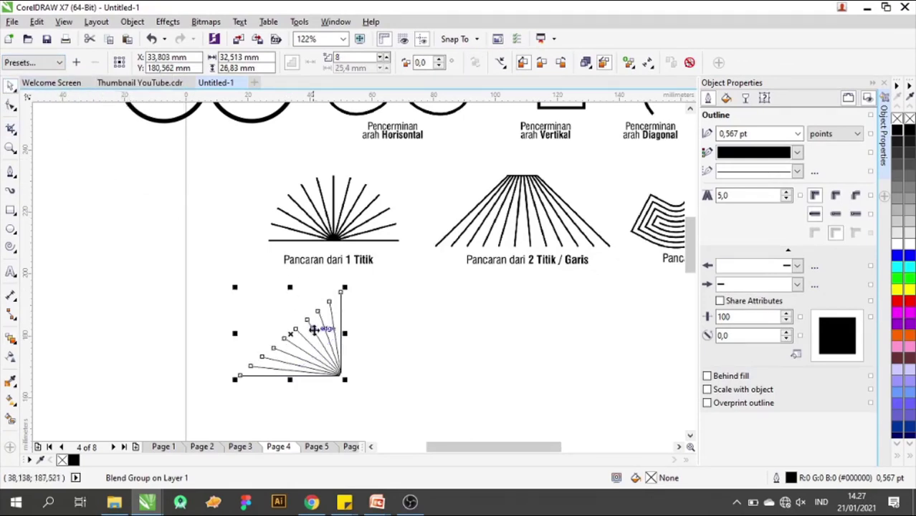
click(795, 134)
click(798, 134)
click(761, 229)
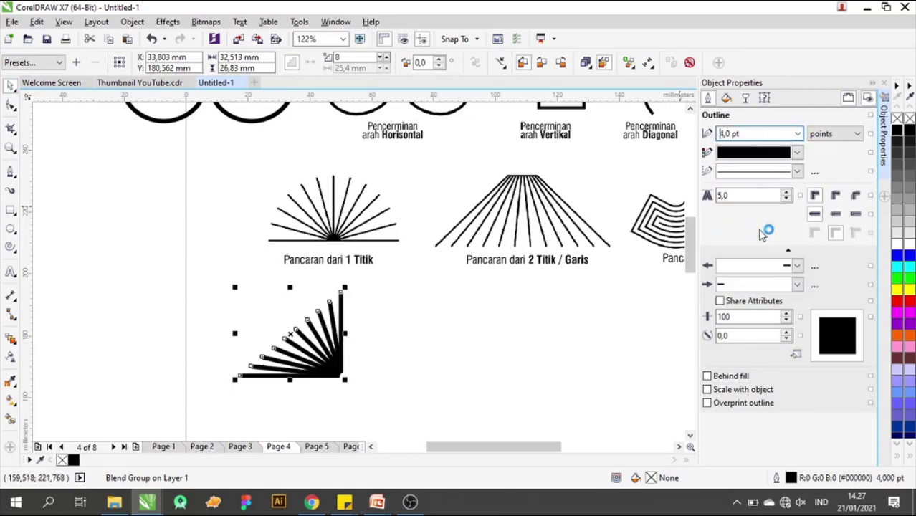
- Duplicate the thick line fan about 37 mm straight to the right and group the copy's objects
click(295, 334)
drag(295, 334, 413, 335)
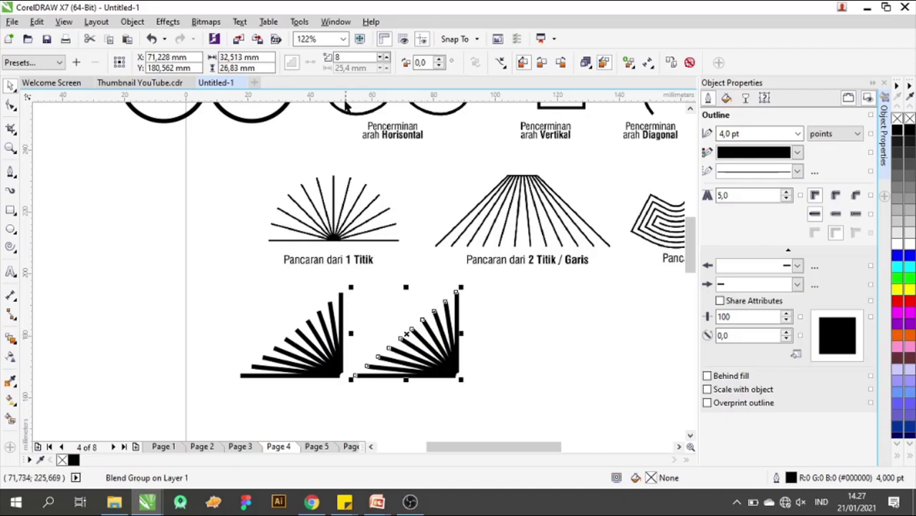
click(557, 380)
click(458, 362)
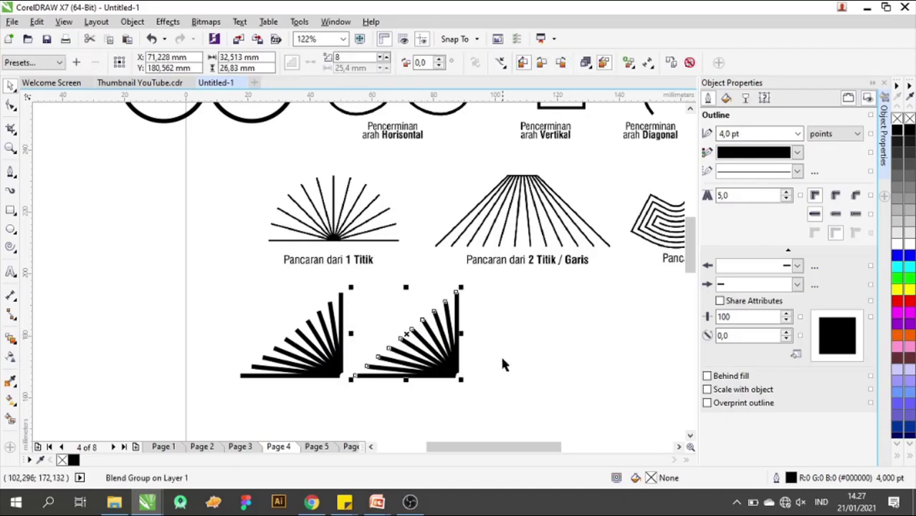
right_click(455, 356)
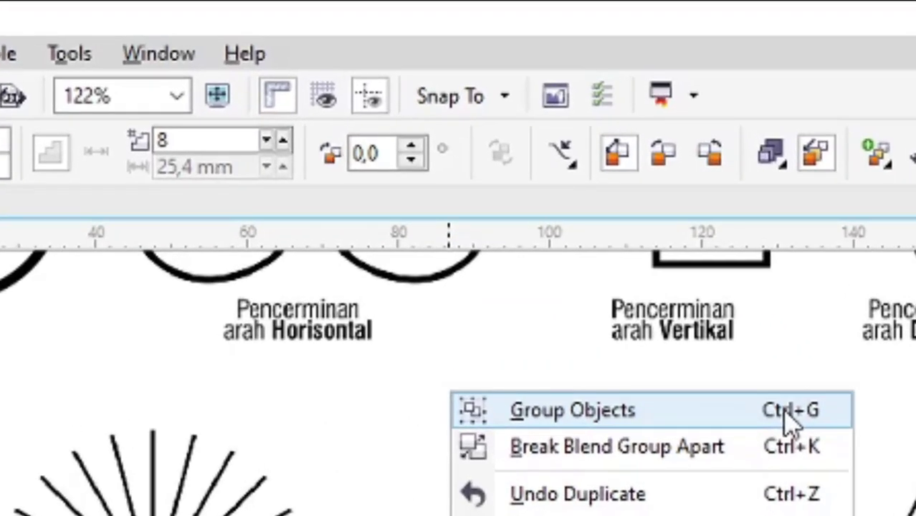
click(786, 413)
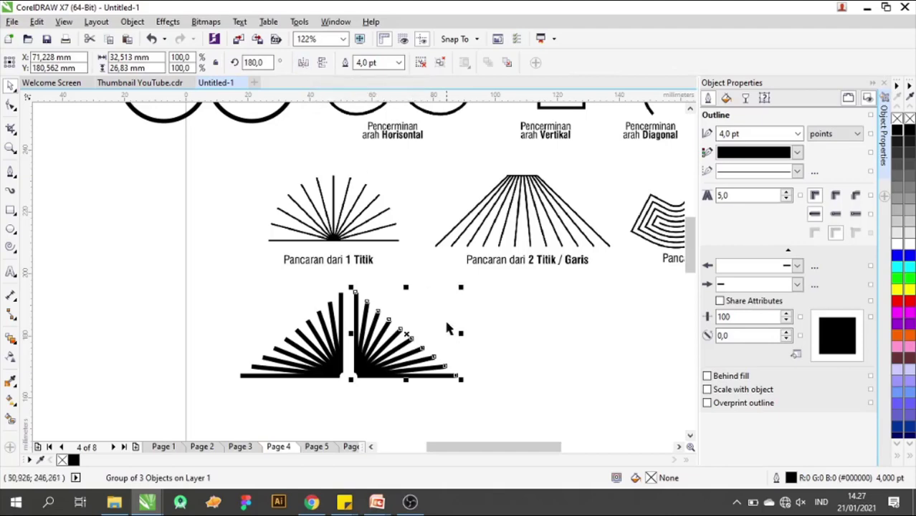
- Mirror the grouped fan horizontally and shift it about 4 mm to the left so it joins the original fan
drag(394, 371, 381, 372)
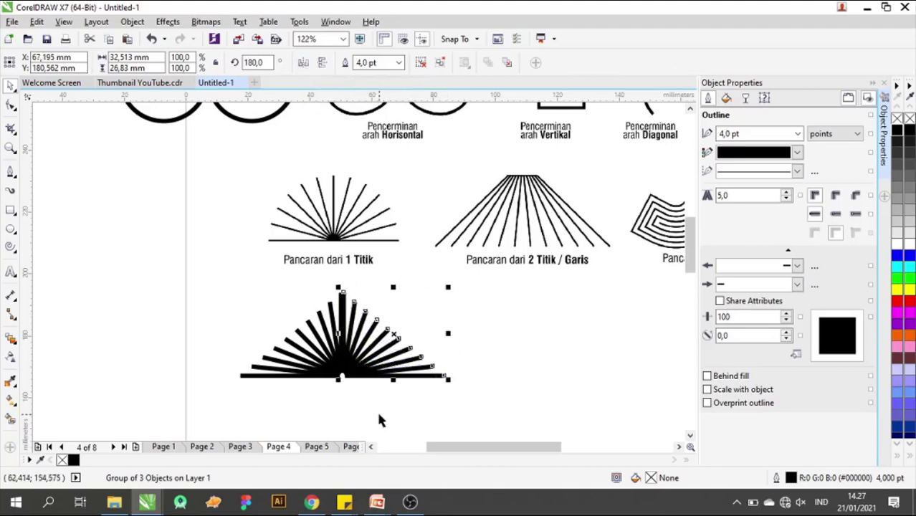
click(292, 383)
scroll(184, 347, down, 3)
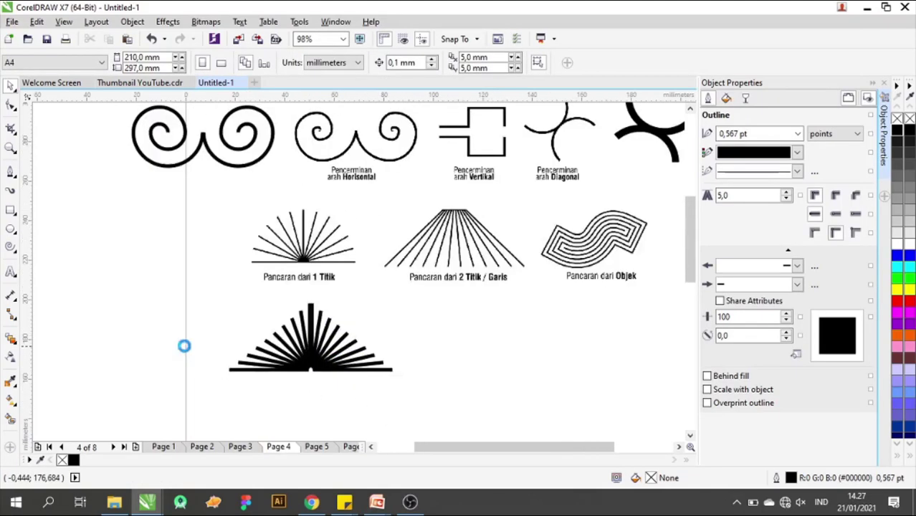
- Draw an open S-shaped curve about 56 mm wide and 21 mm high below the Pancaran dari Objek sample, with a 3.0 pt outline
scroll(363, 341, up, 2)
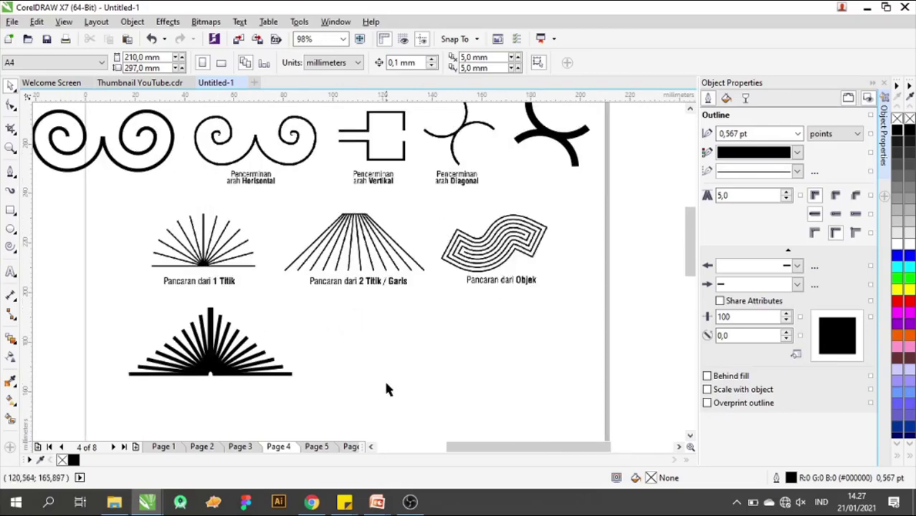
scroll(385, 387, up, 1)
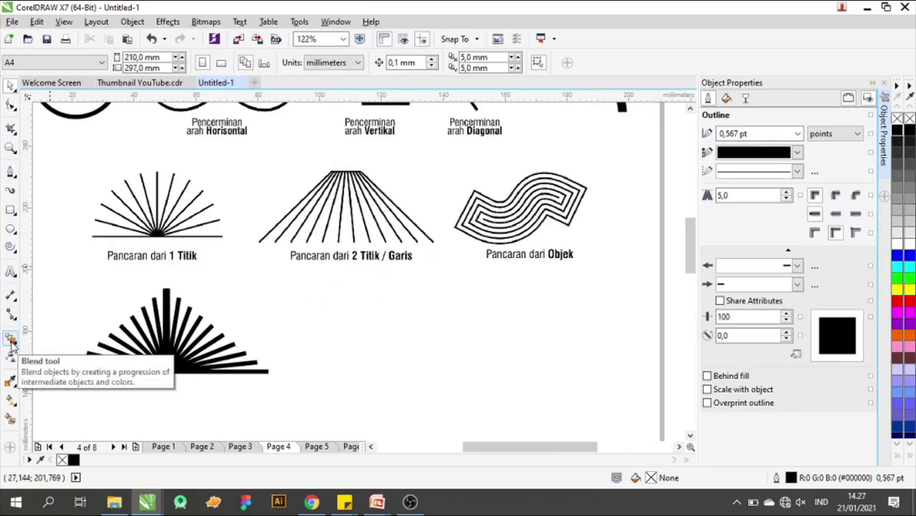
scroll(256, 239, down, 2)
scroll(441, 248, up, 2)
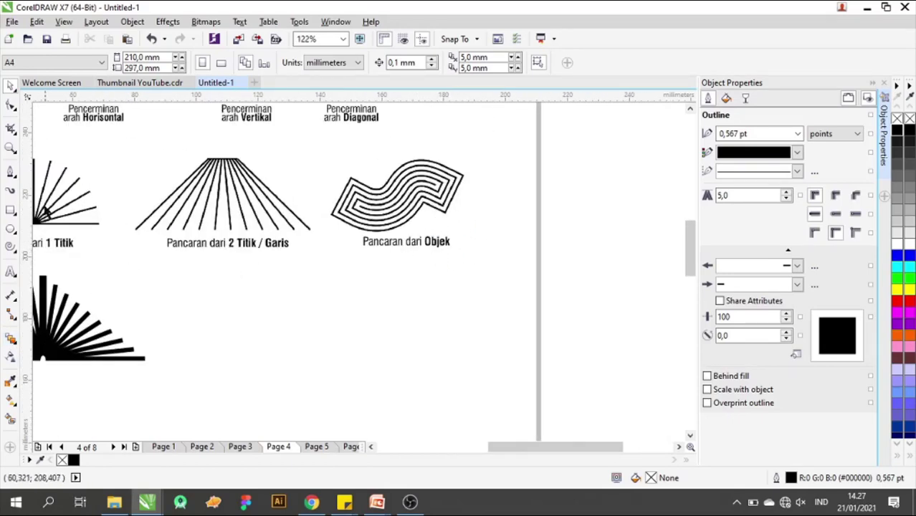
click(10, 173)
click(348, 341)
drag(435, 319, 461, 277)
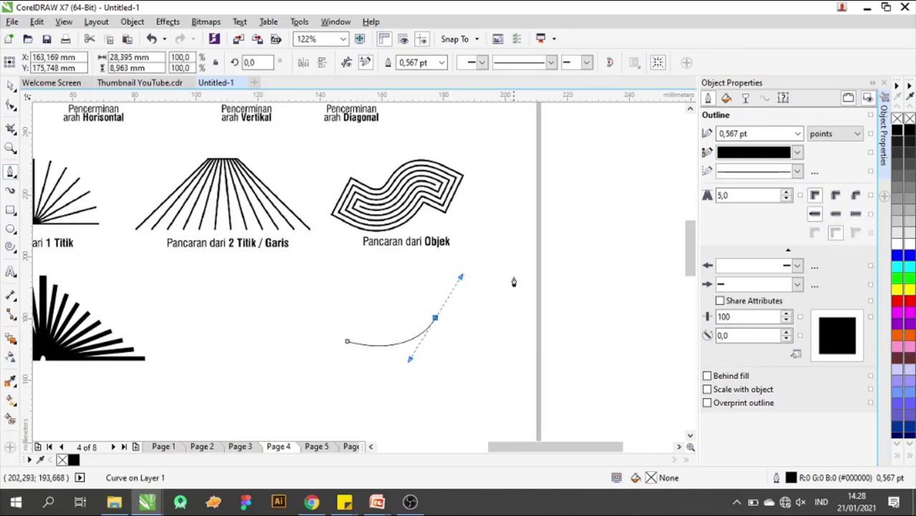
drag(521, 289, 559, 302)
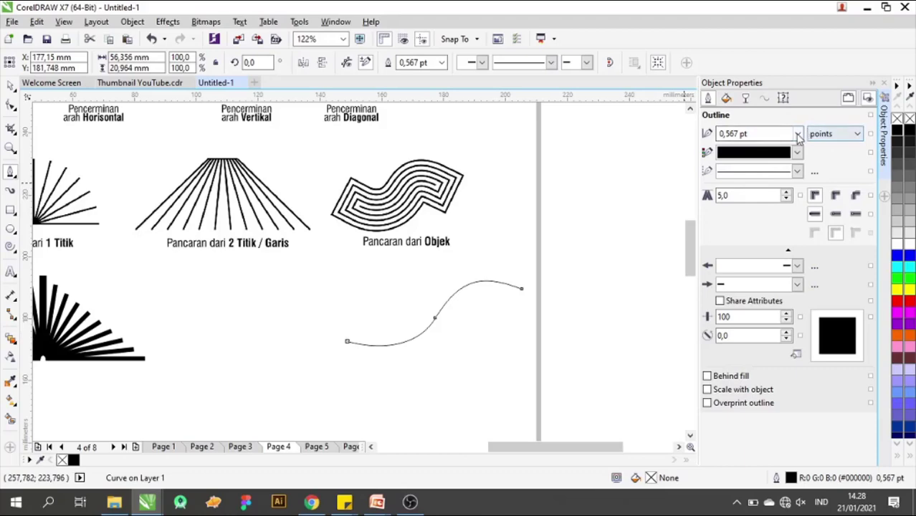
click(797, 134)
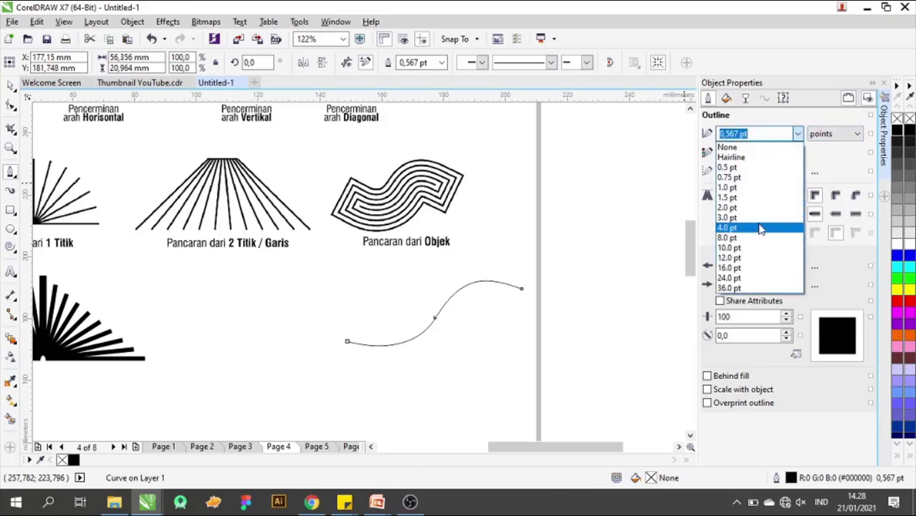
click(760, 228)
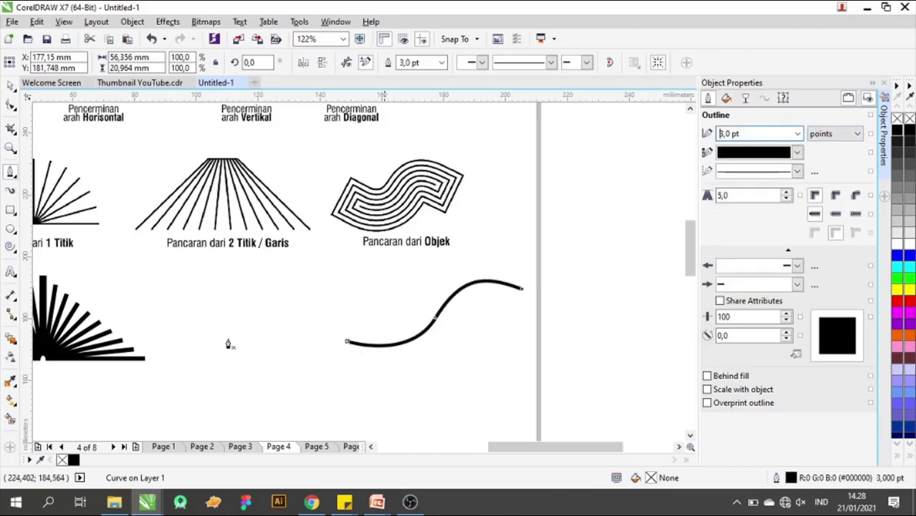
- Apply an outside contour with 5 steps and a 4.0 mm offset to the S-shaped curve
click(10, 341)
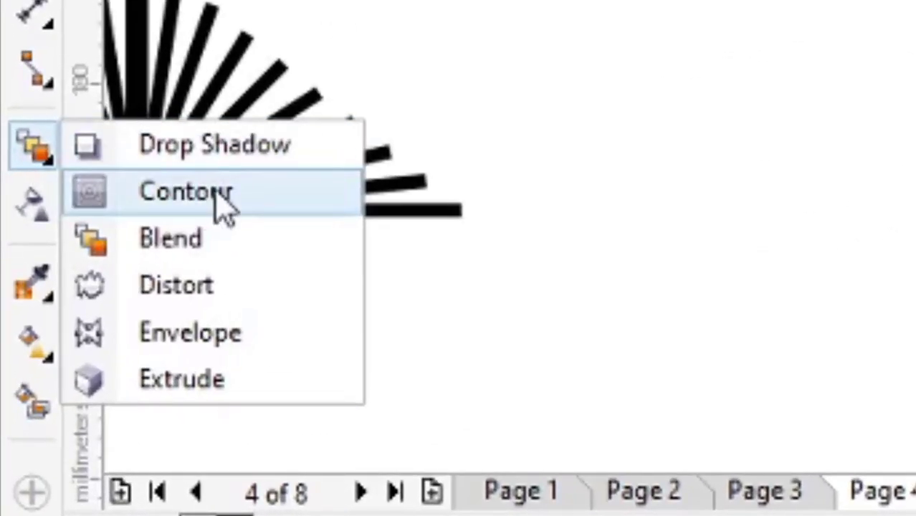
click(225, 208)
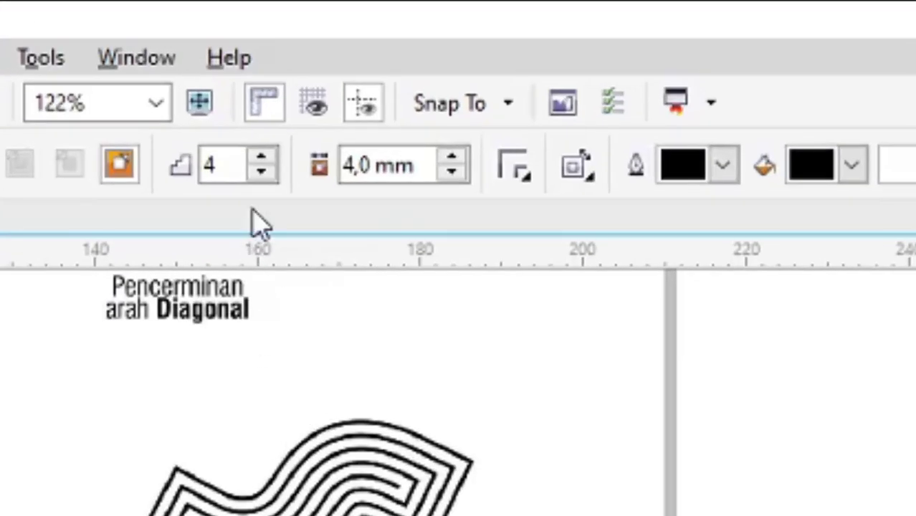
click(262, 158)
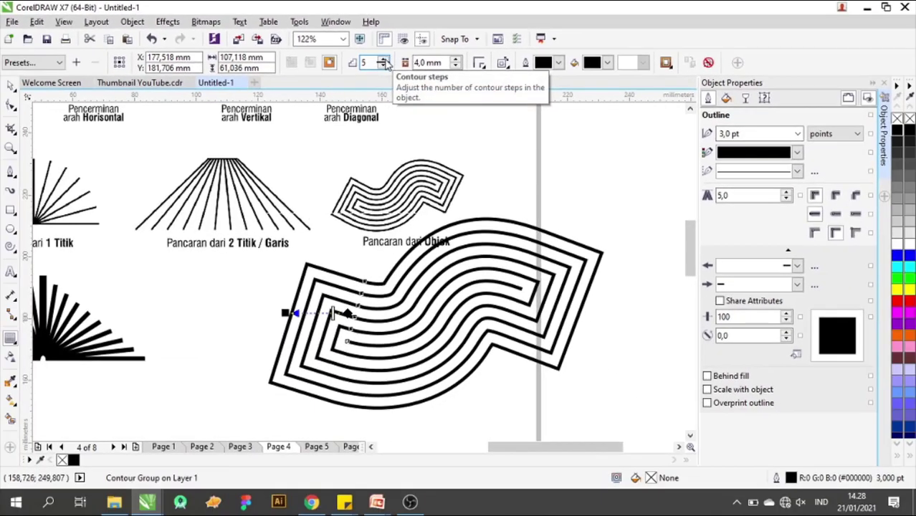
- Reduce the contour around the S-shaped curve to 3 steps
click(384, 66)
click(384, 65)
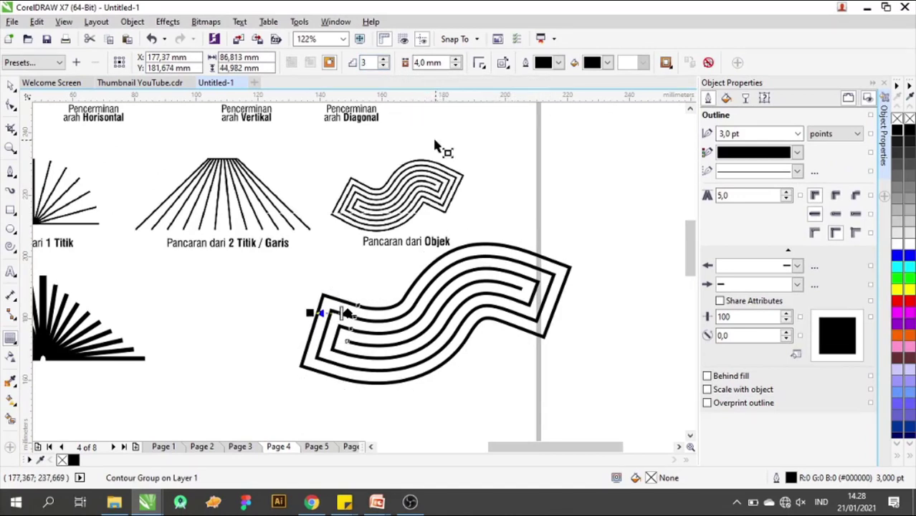
- Try round and bevel corners on the S-curve's contour and return it to mitered corners
click(479, 63)
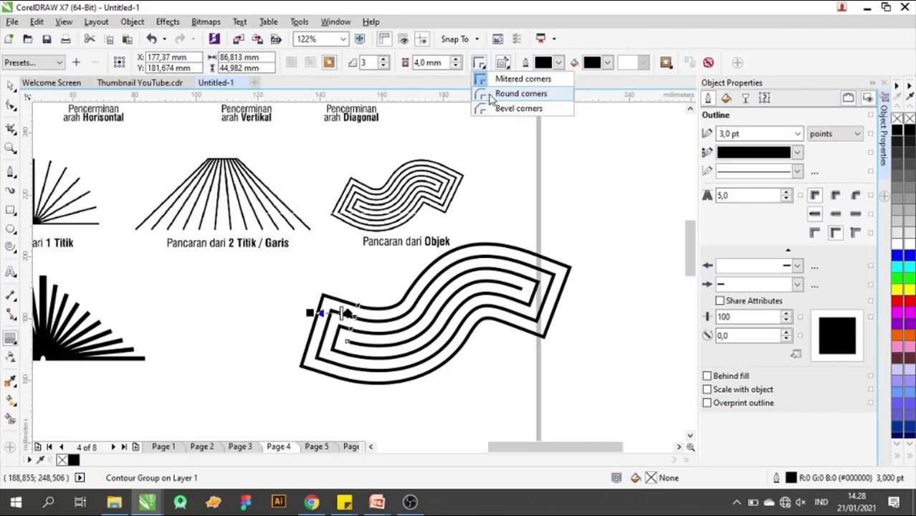
click(516, 94)
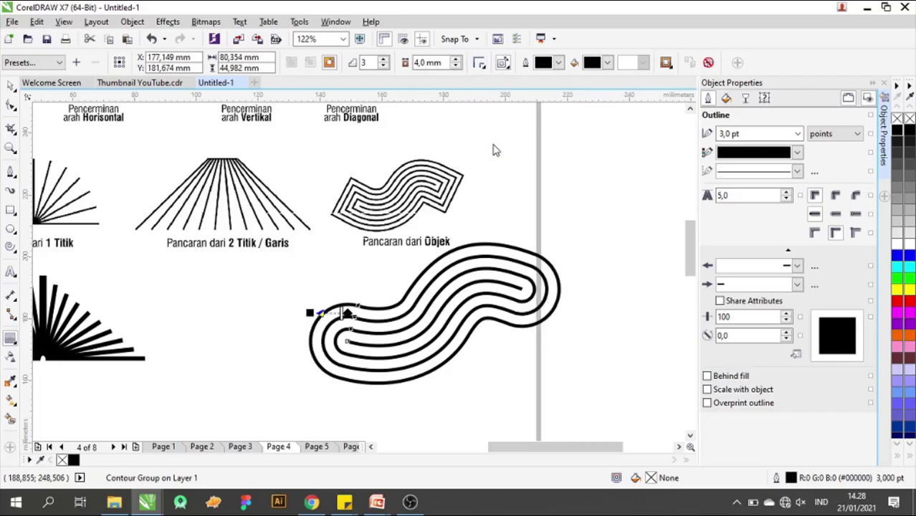
click(480, 63)
click(488, 108)
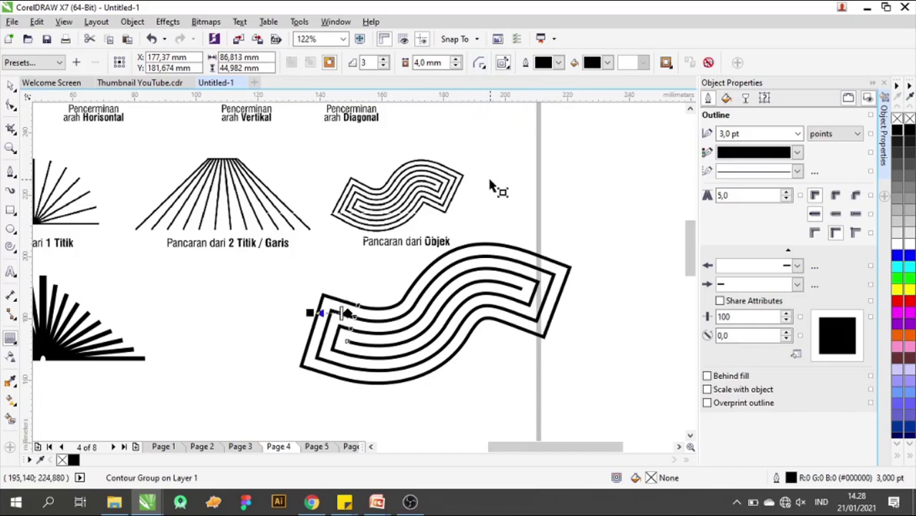
click(476, 63)
click(483, 79)
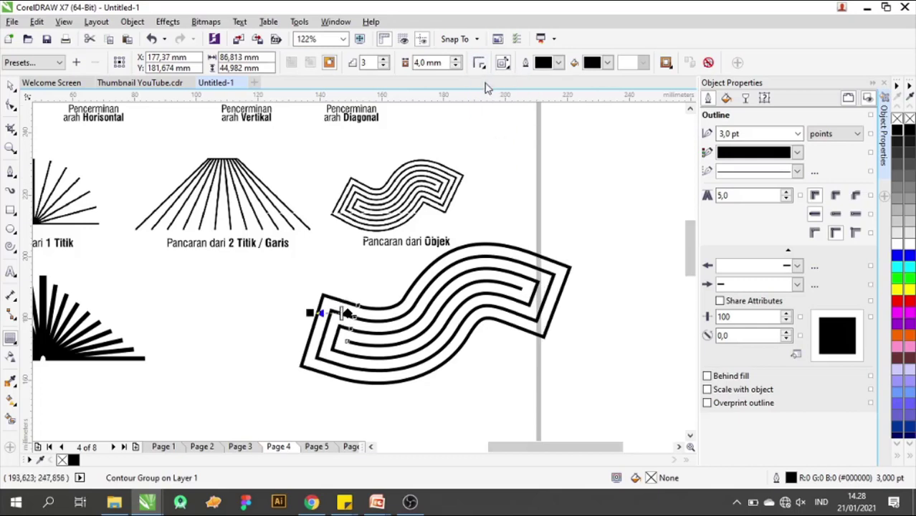
- Set the contour's fill colour and outline colour to red
click(607, 63)
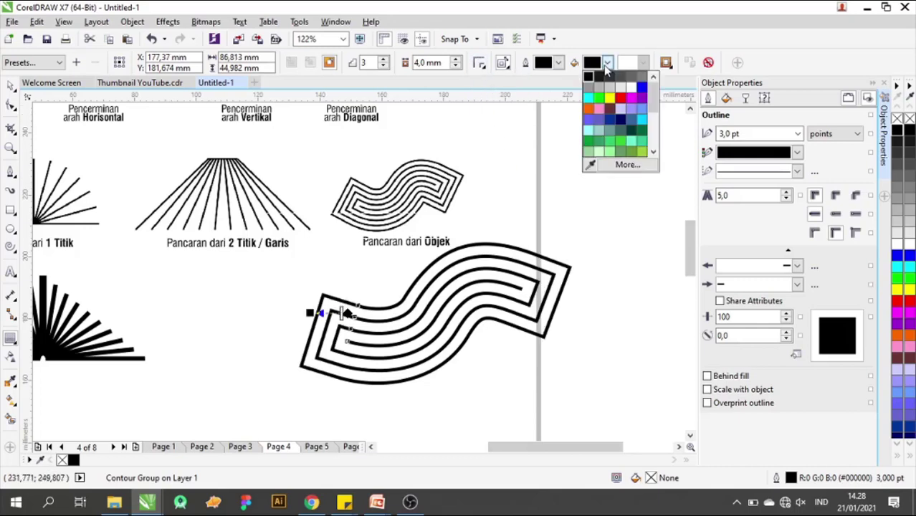
click(621, 99)
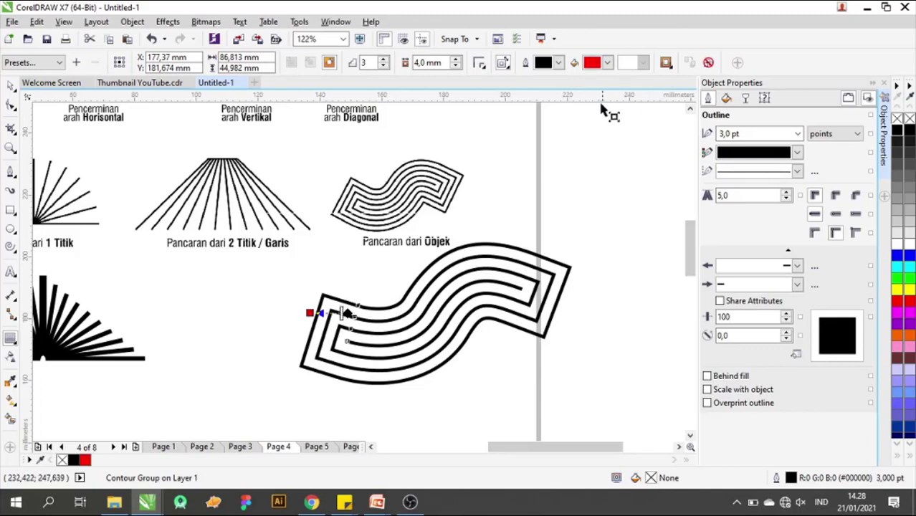
click(558, 62)
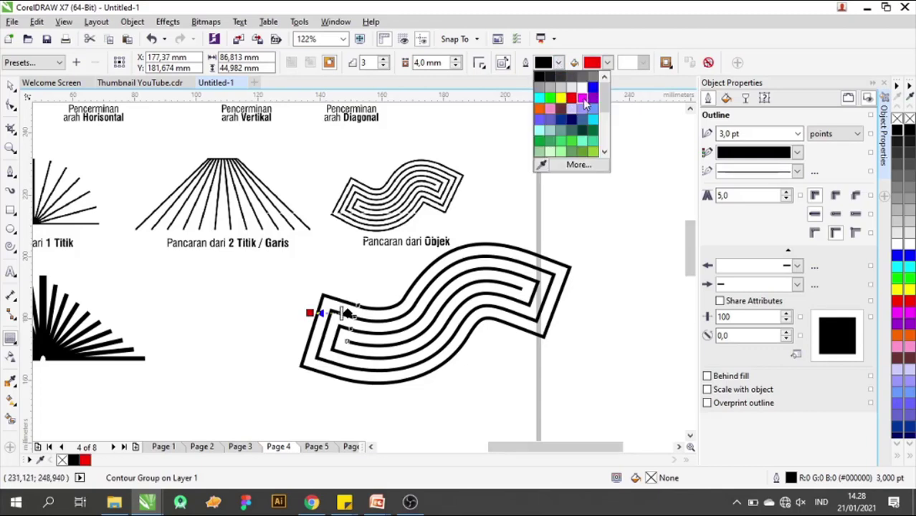
click(572, 98)
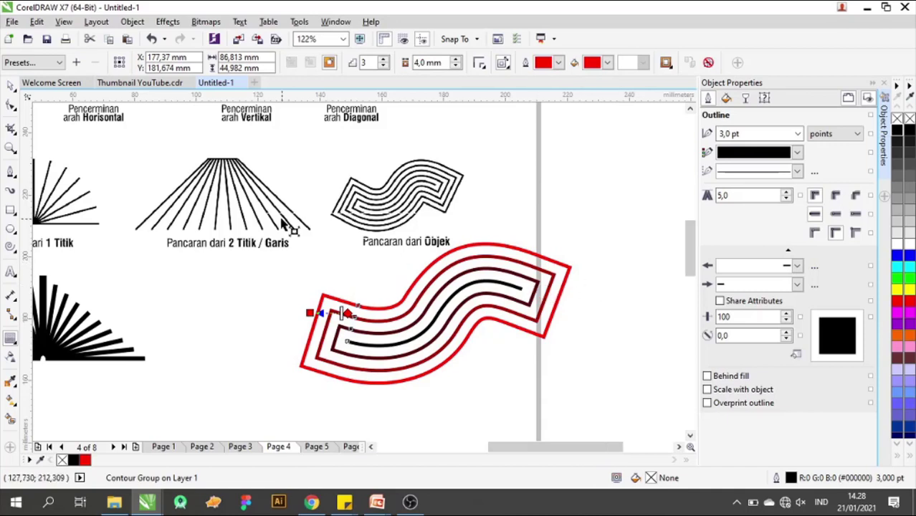
click(12, 86)
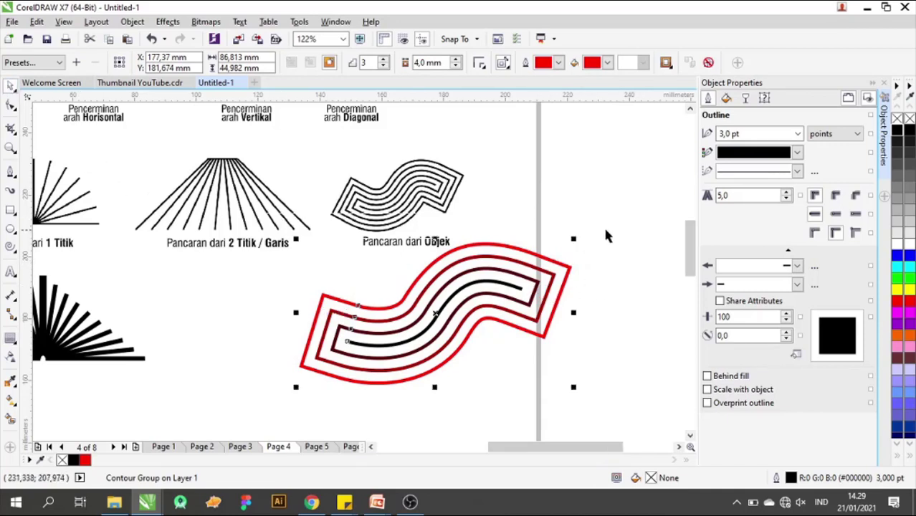
- On page 5, draw an ellipse about 28 mm wide and 23 mm high to the right of the Busur sample
click(132, 434)
click(112, 447)
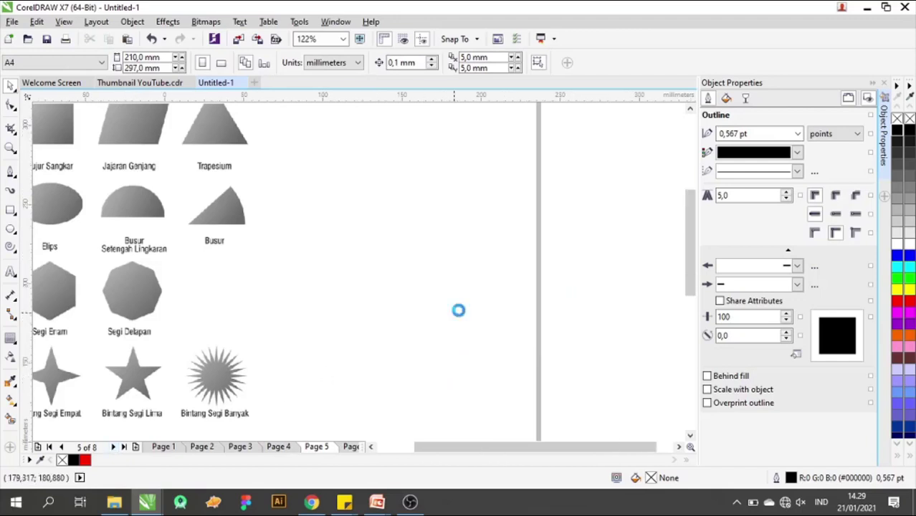
scroll(354, 274, down, 3)
scroll(374, 278, up, 1)
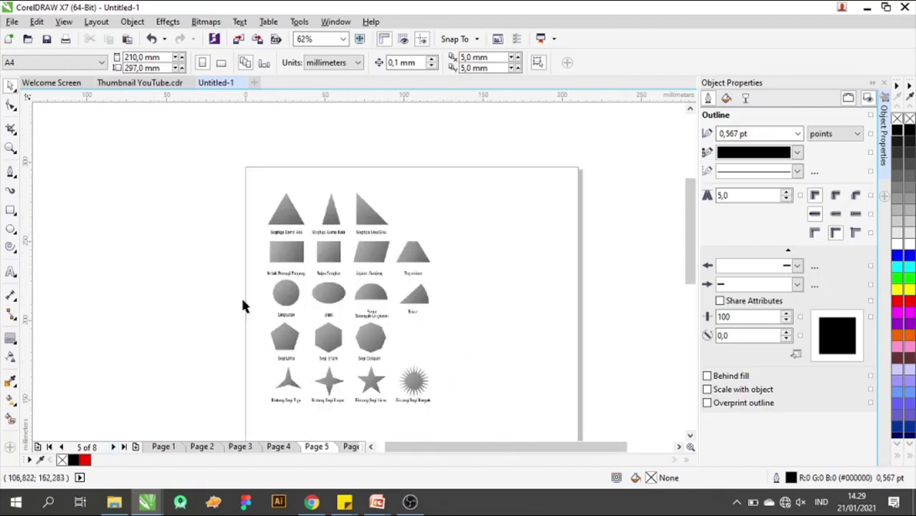
click(11, 230)
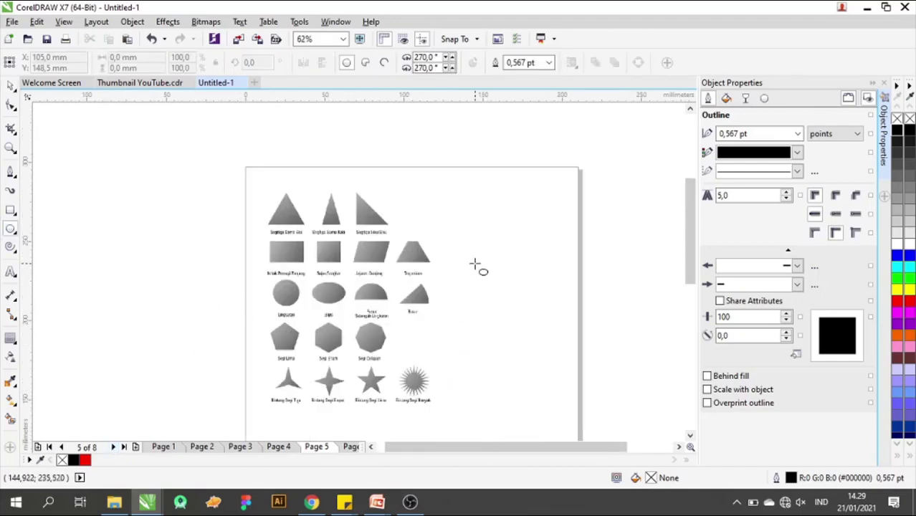
drag(469, 271, 524, 316)
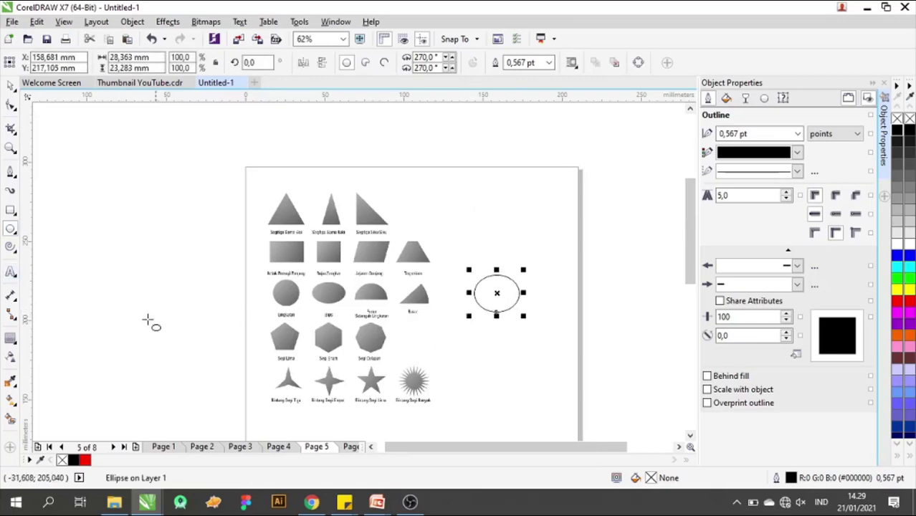
- Draw a rectangle just above the new ellipse and leave it deselected
click(11, 212)
drag(470, 228, 517, 268)
click(11, 84)
click(161, 213)
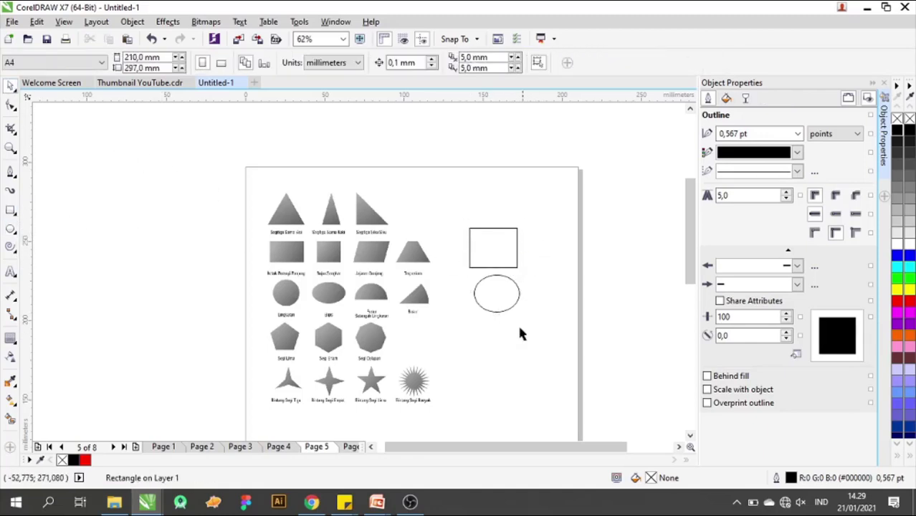
- Draw a polygon to the right of the triangle samples and set it to 5 sides
click(10, 231)
click(12, 213)
click(12, 213)
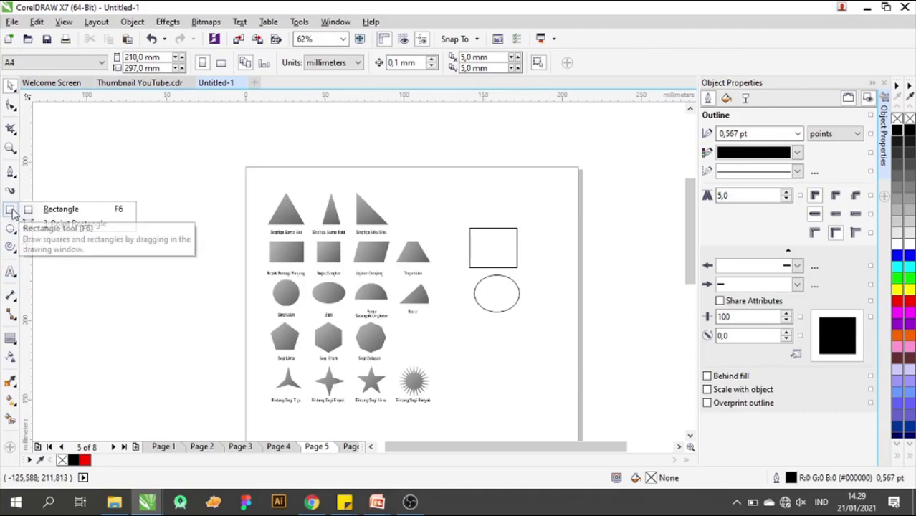
click(10, 250)
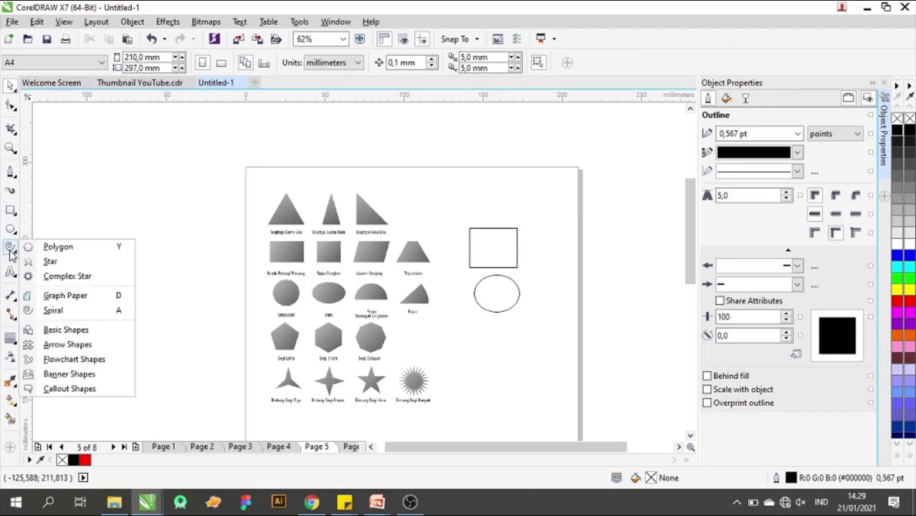
click(56, 246)
drag(408, 187, 455, 224)
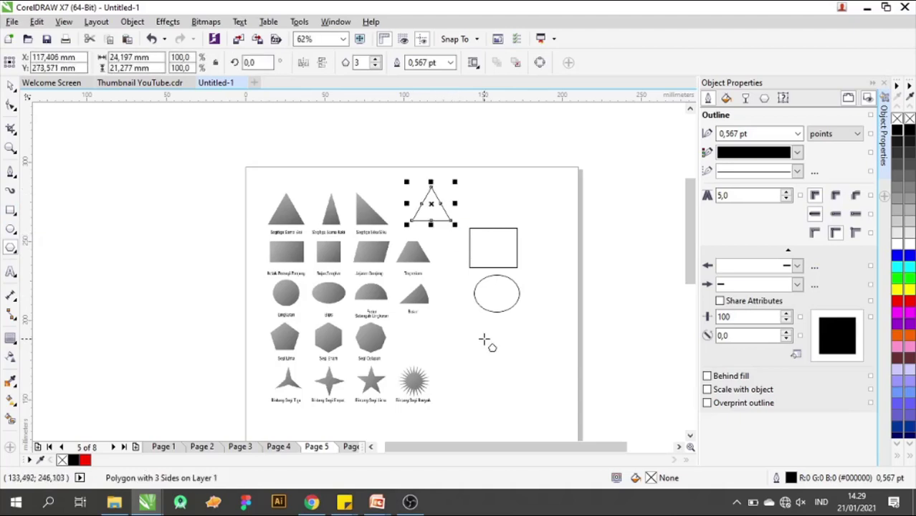
click(375, 59)
click(374, 59)
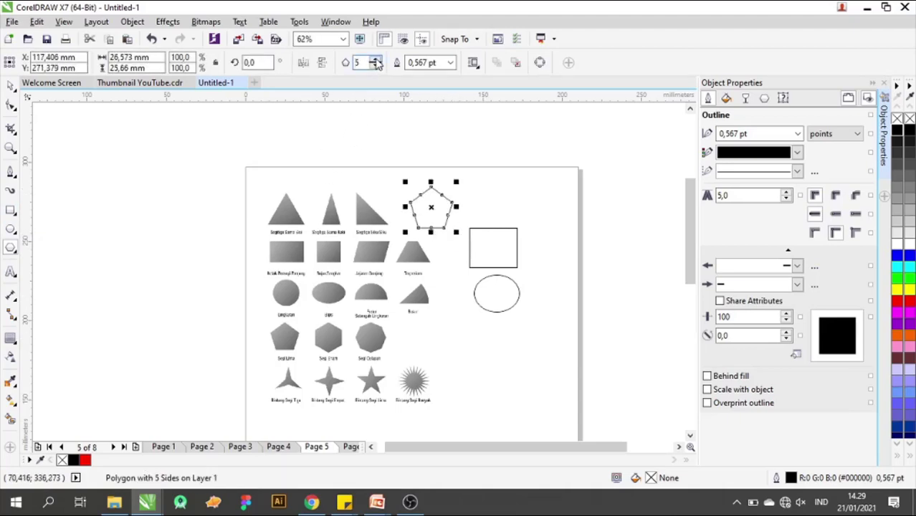
- Draw a star about 43 mm wide and 34 mm high below the ellipse and set it to 9 points
click(13, 246)
click(48, 260)
drag(418, 339, 493, 400)
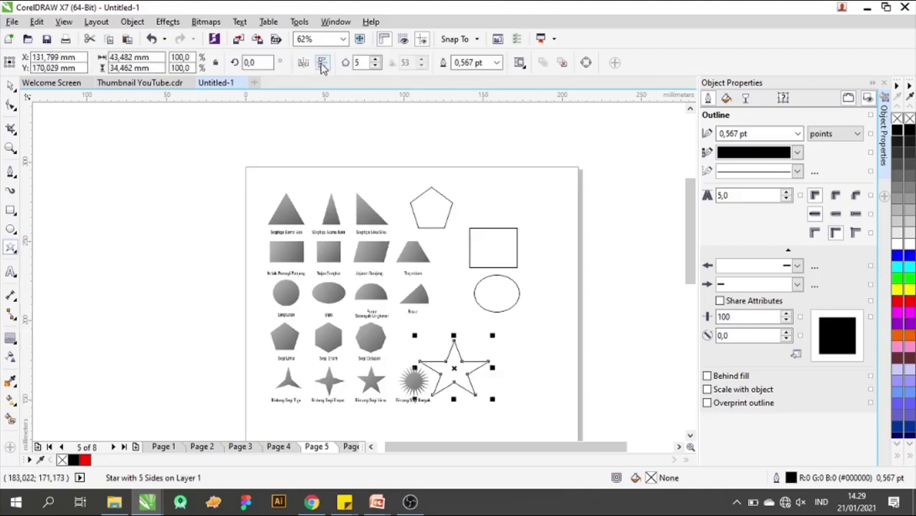
click(374, 60)
click(375, 60)
click(375, 60)
click(374, 60)
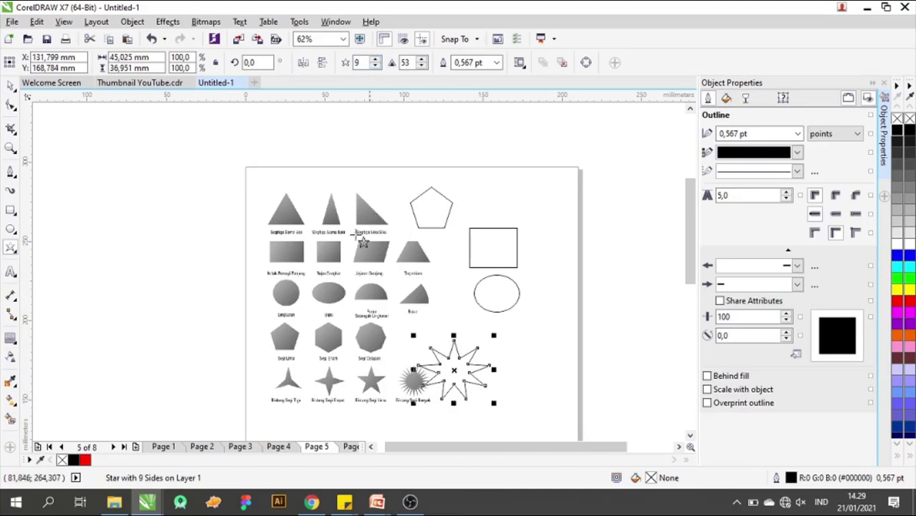
click(11, 86)
click(159, 205)
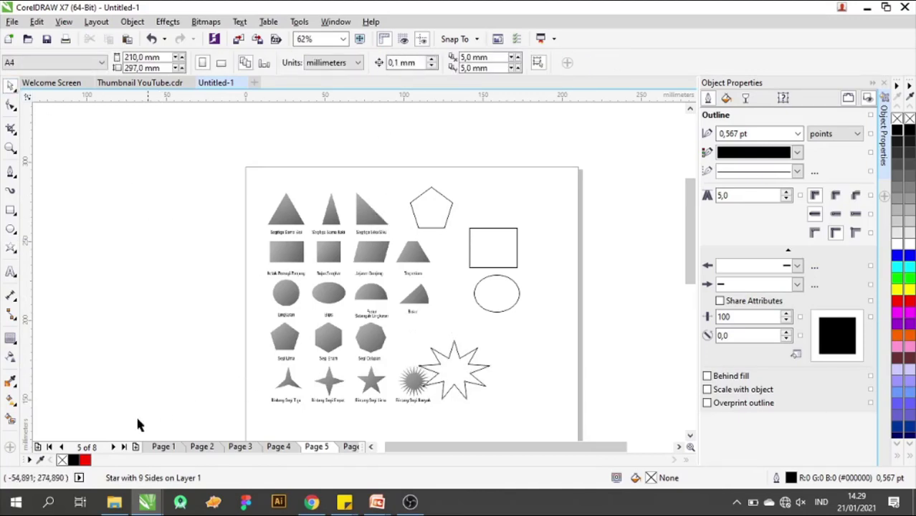
- On page 6, draw a near-circular ellipse about 13 mm across to the right of the grey circle samples
click(112, 447)
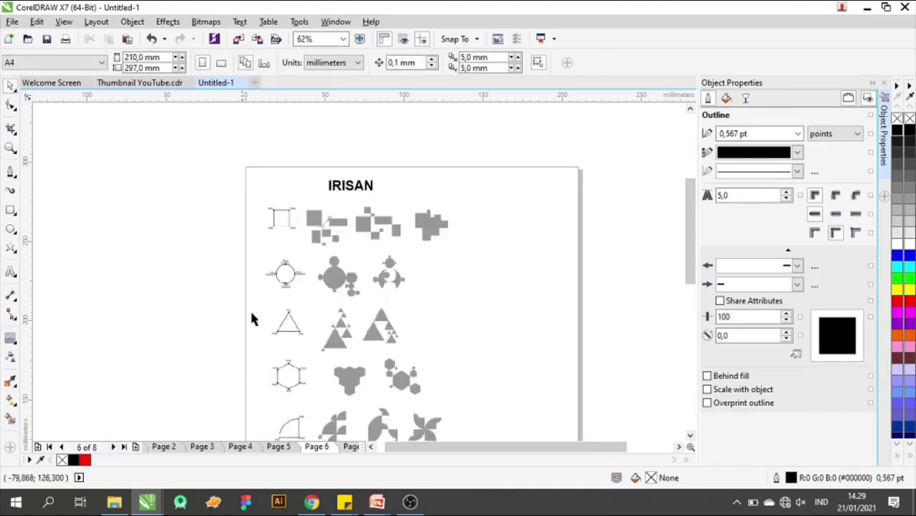
scroll(413, 217, up, 2)
scroll(281, 247, down, 1)
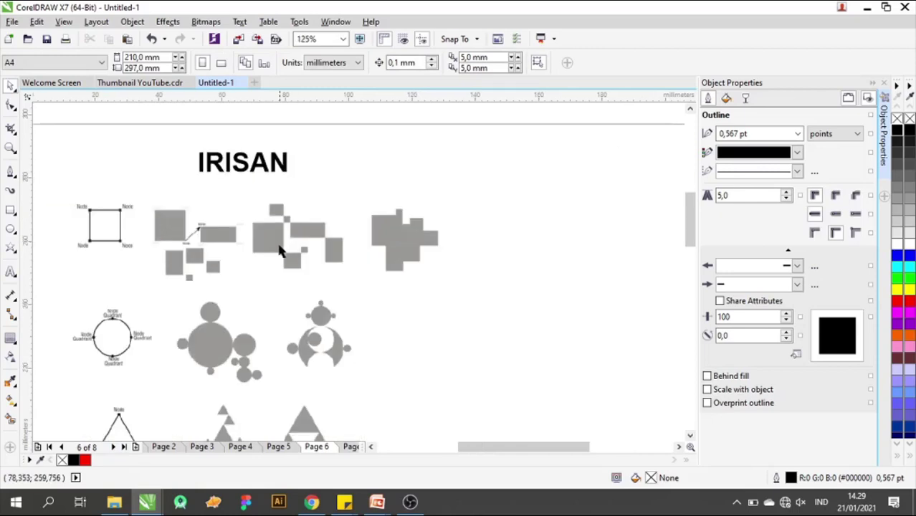
click(11, 213)
scroll(443, 232, down, 1)
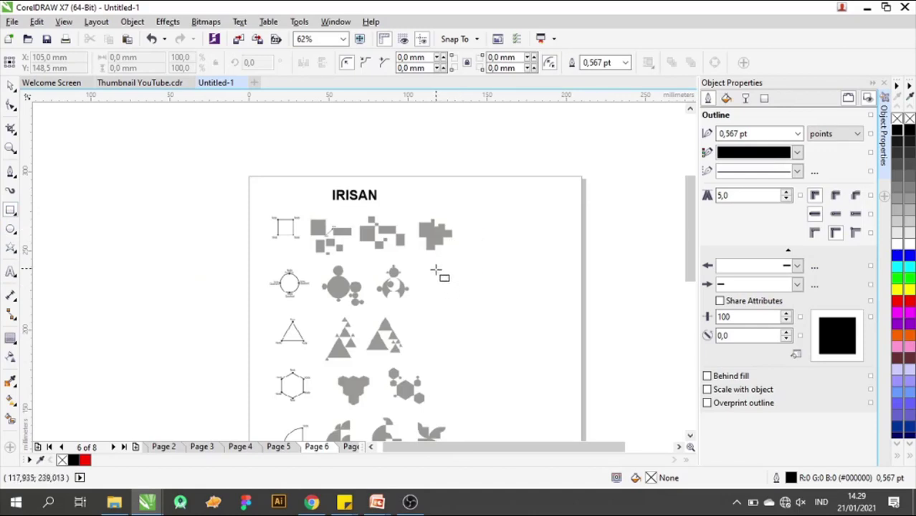
scroll(431, 299, up, 1)
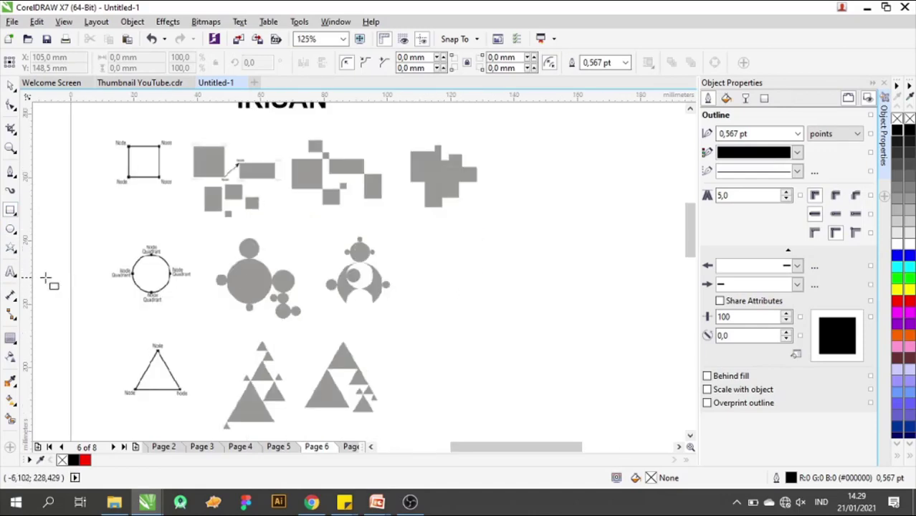
click(11, 229)
click(9, 230)
click(48, 228)
scroll(348, 289, up, 1)
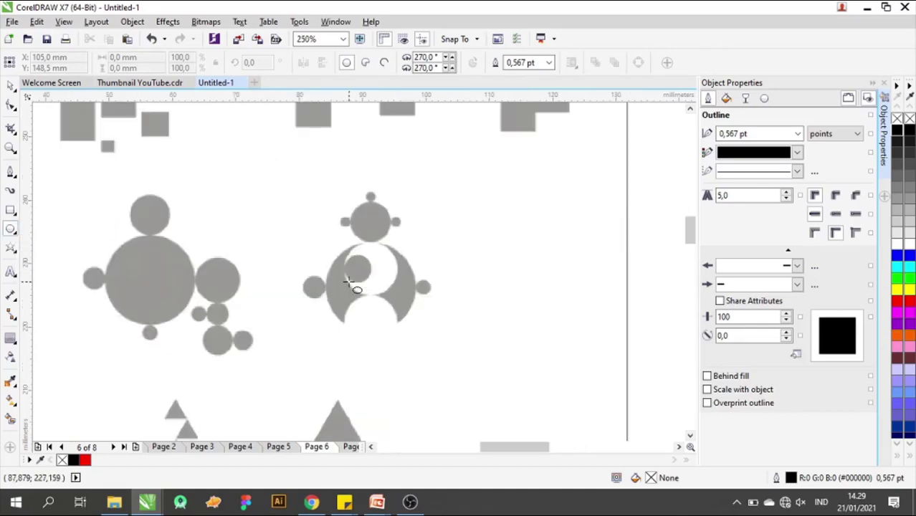
drag(484, 191, 572, 276)
click(10, 85)
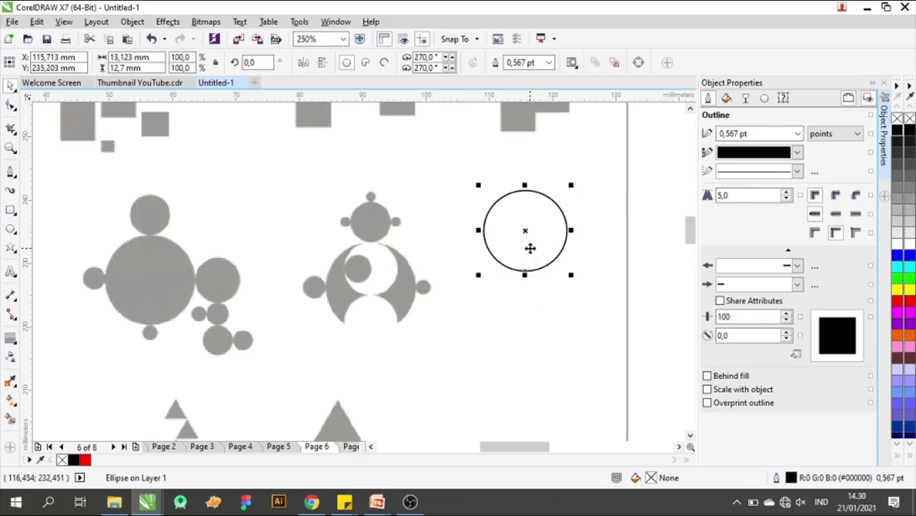
- Duplicate the large circle, scale the copy to 21% and place it just below the original's lower edge
key(ctrl+d)
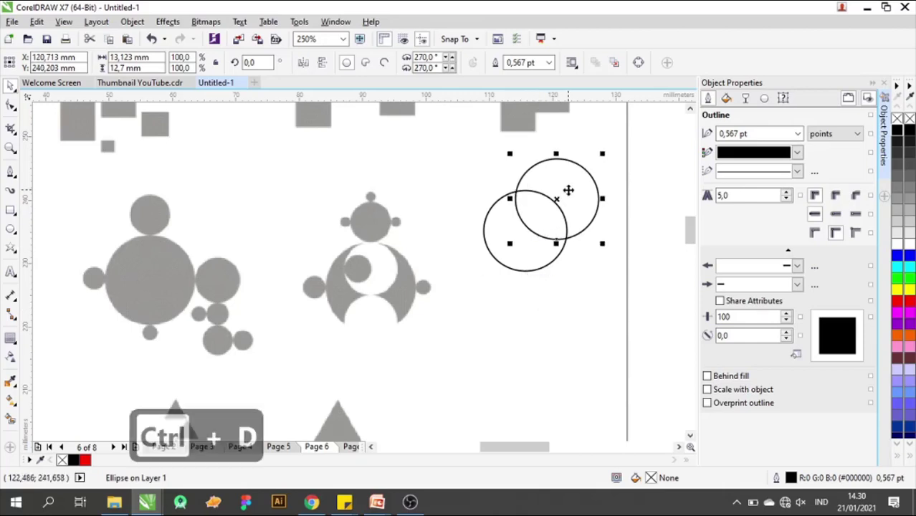
drag(568, 190, 586, 328)
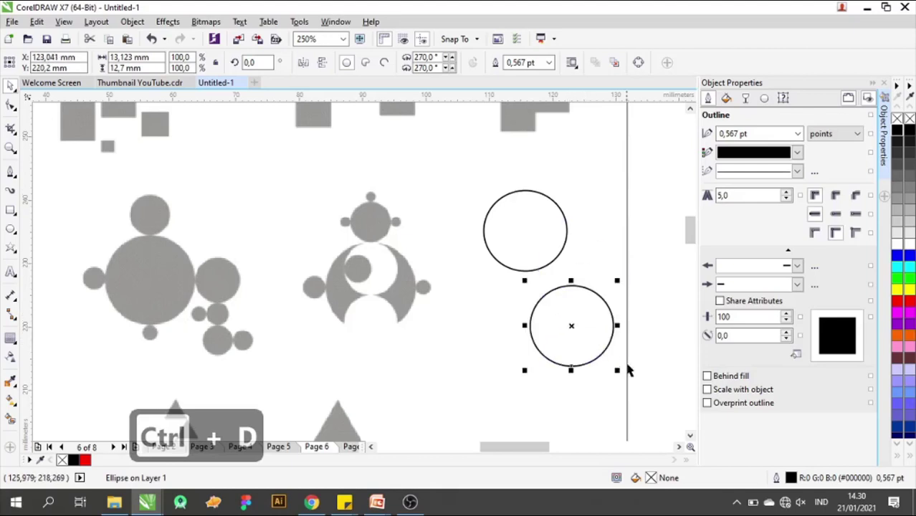
drag(619, 372, 522, 285)
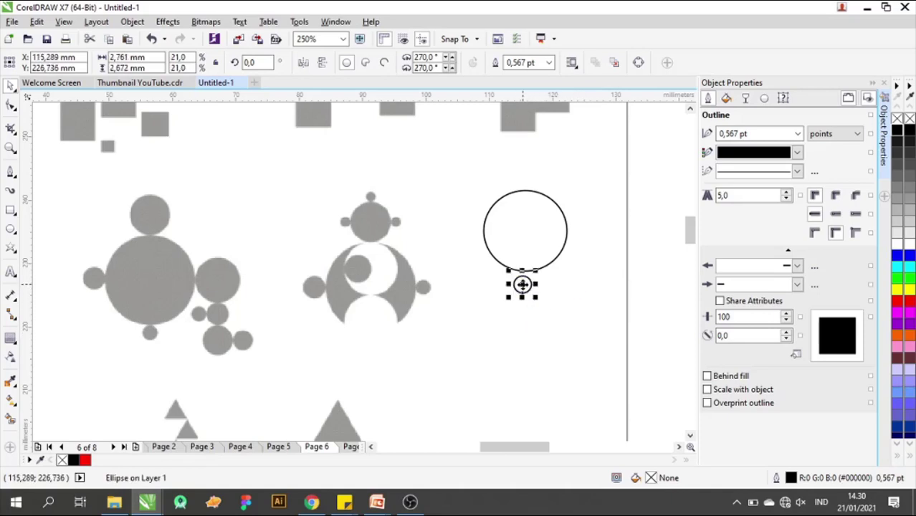
- Place copies of the small circle at the left, right and upper edges of the large circle
key(ctrl+d)
drag(547, 366, 469, 230)
right_click(585, 240)
right_click(469, 230)
- Make a copy of the large circle scaled to 69.3% and position it inside the original near its upper edge
click(544, 266)
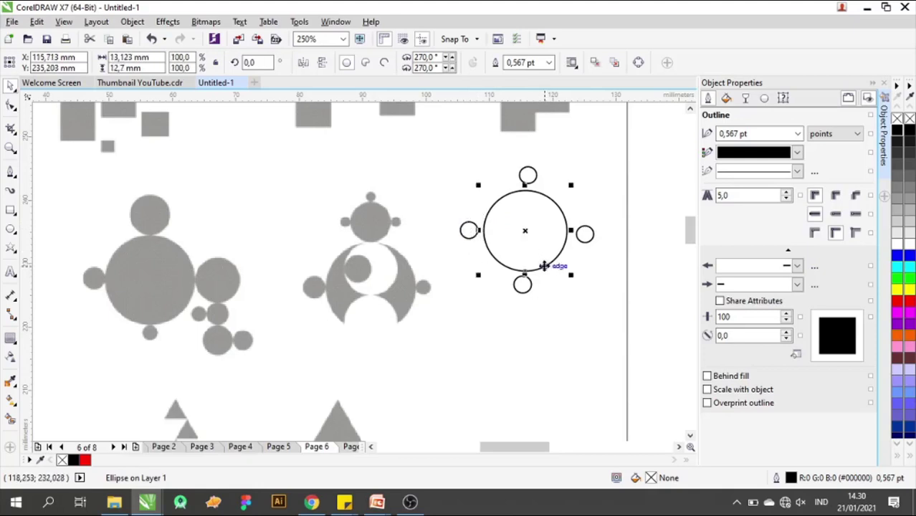
drag(574, 277, 569, 253)
drag(523, 215, 541, 219)
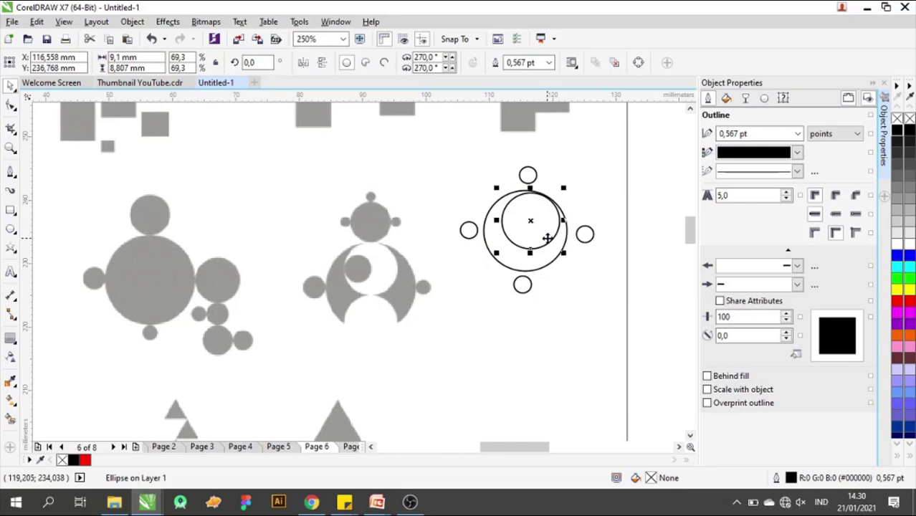
- Select the large circle and its inner copy and move them about 9 mm left and 20 mm down
shift+click(509, 270)
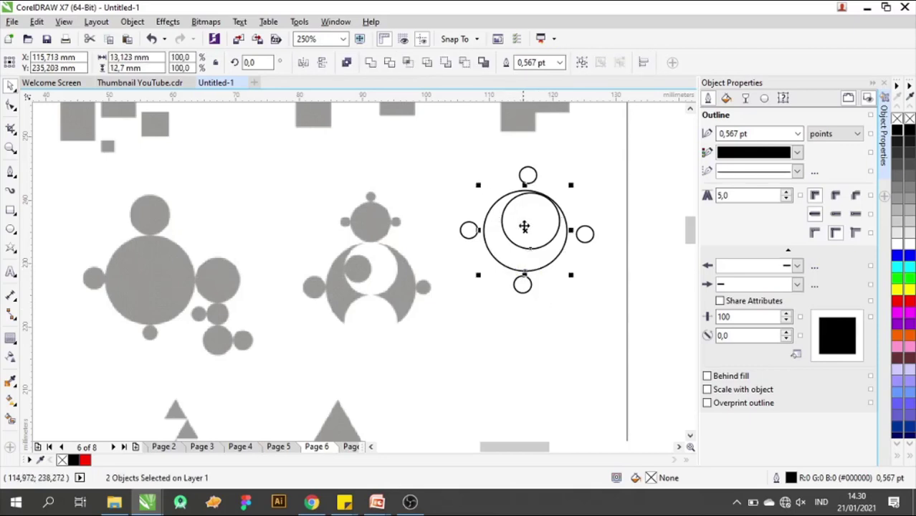
drag(525, 232, 467, 360)
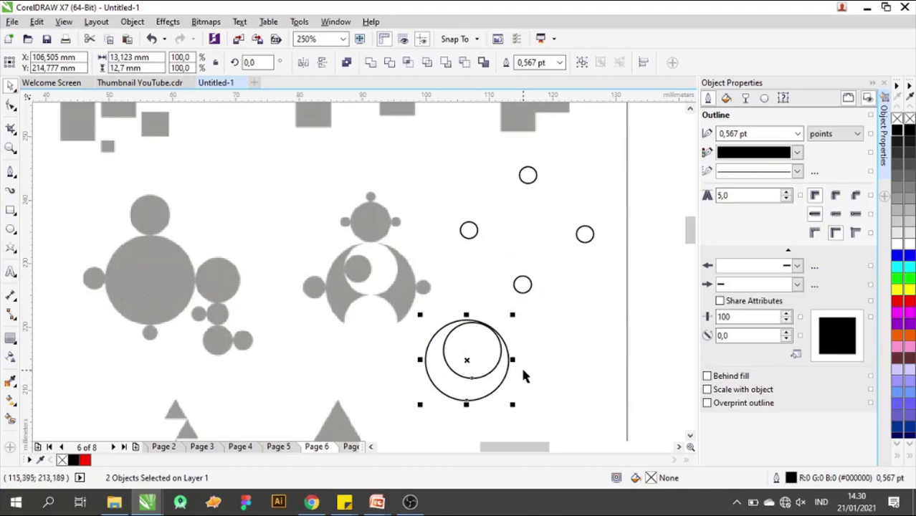
- Undo the last move of the two circles and trim the large circle with its inner copy, deleting that copy
key(ctrl+z)
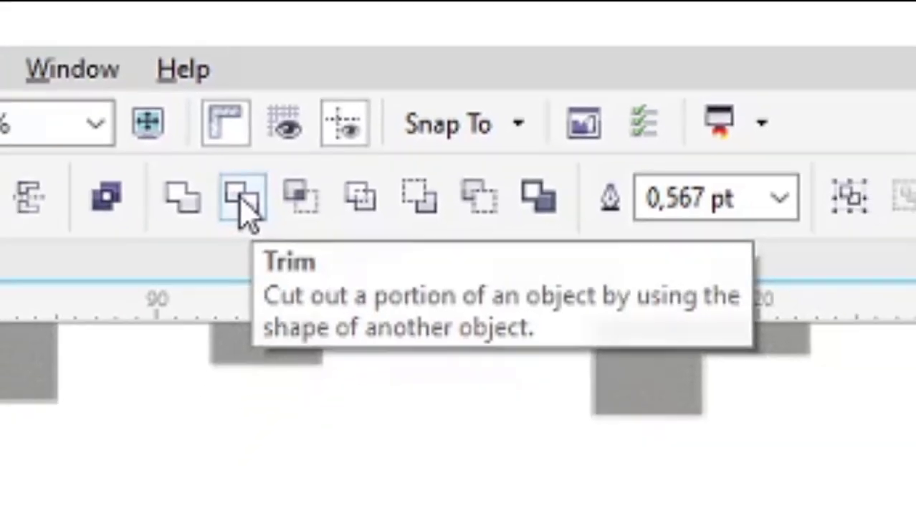
click(185, 244)
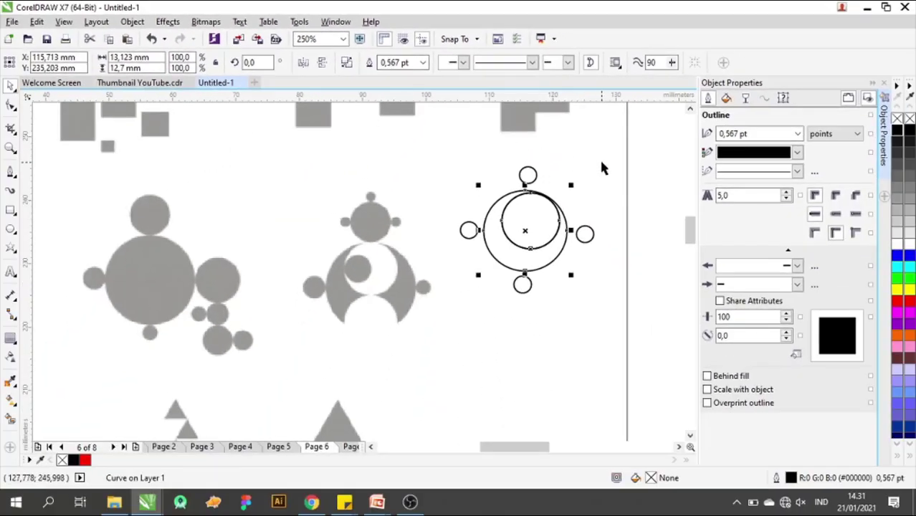
click(601, 163)
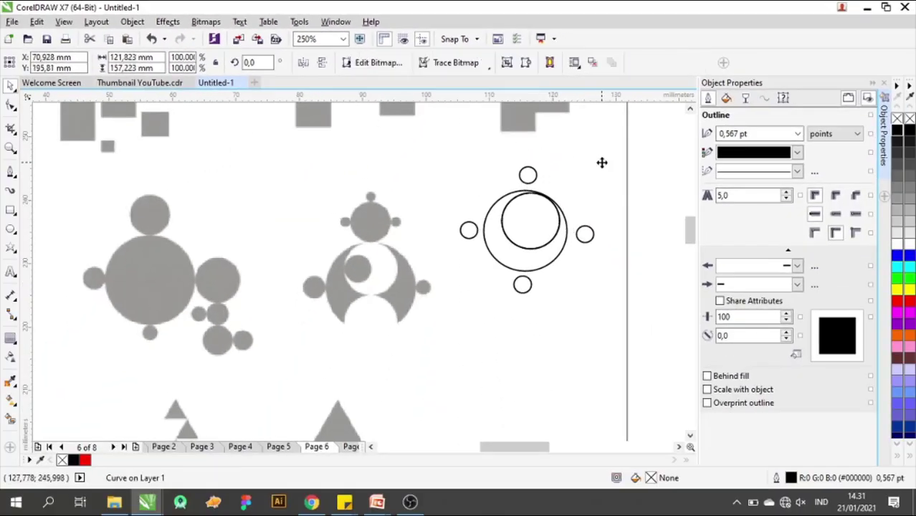
click(533, 223)
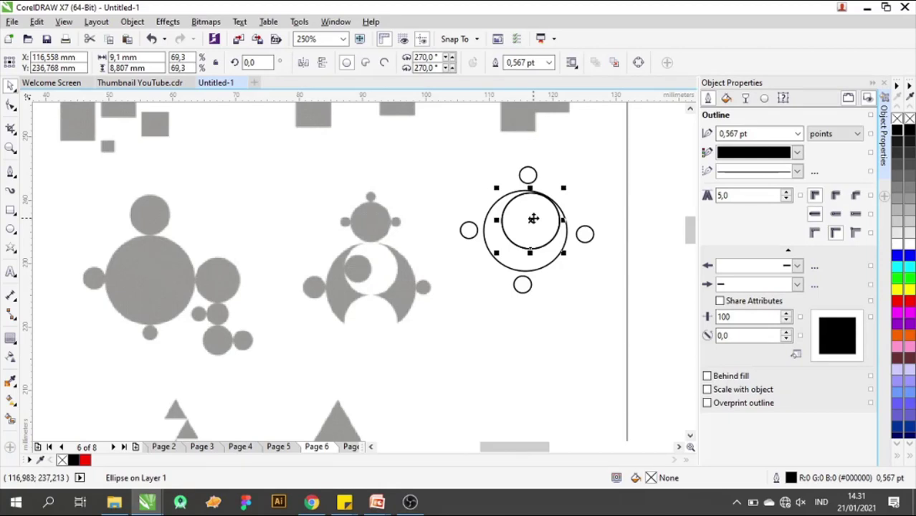
key(Delete)
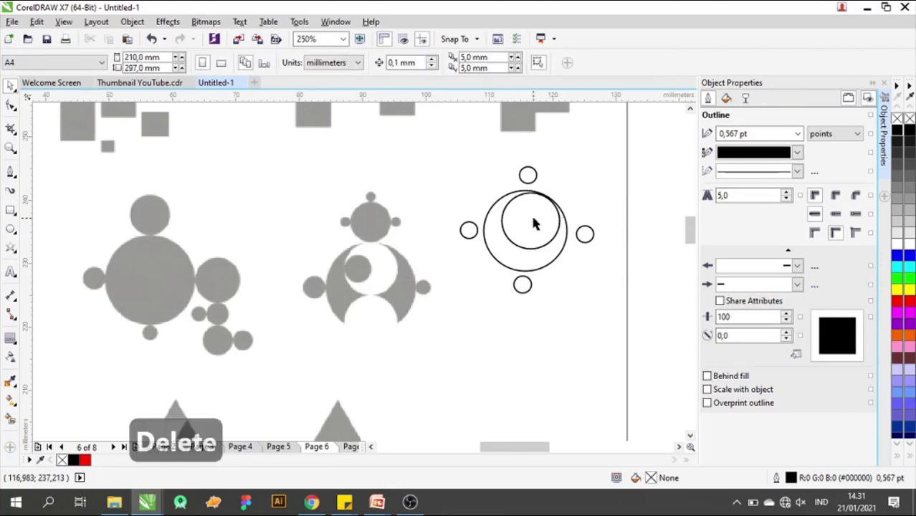
- Fill the trimmed large circle with gray #999999, shift it slightly, and replace the fill with red
click(521, 260)
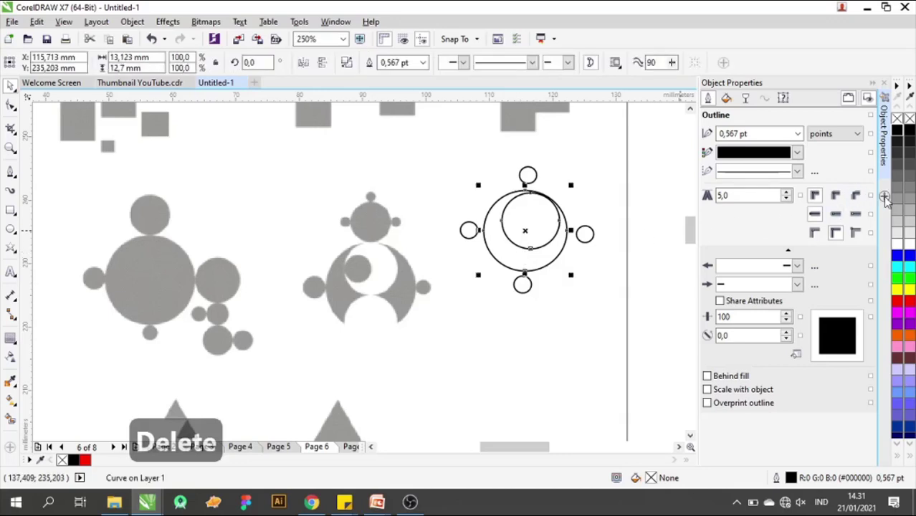
click(909, 200)
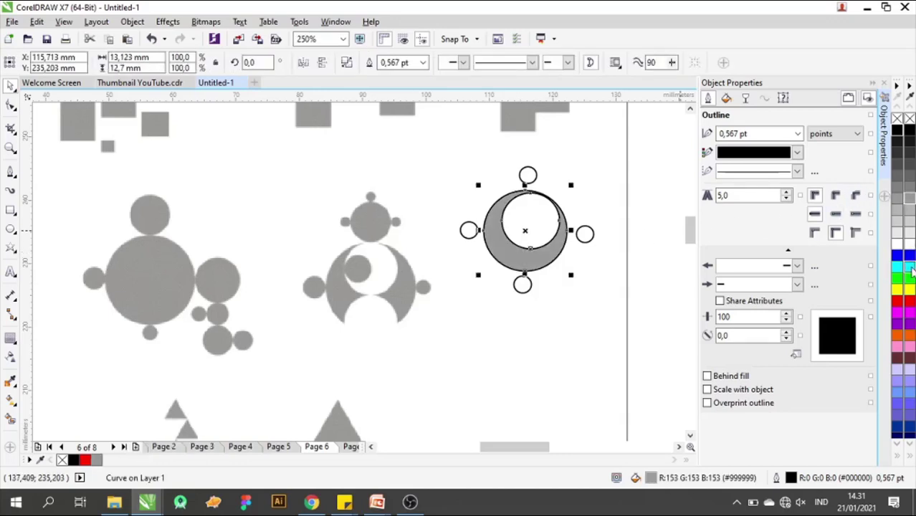
drag(528, 260, 551, 235)
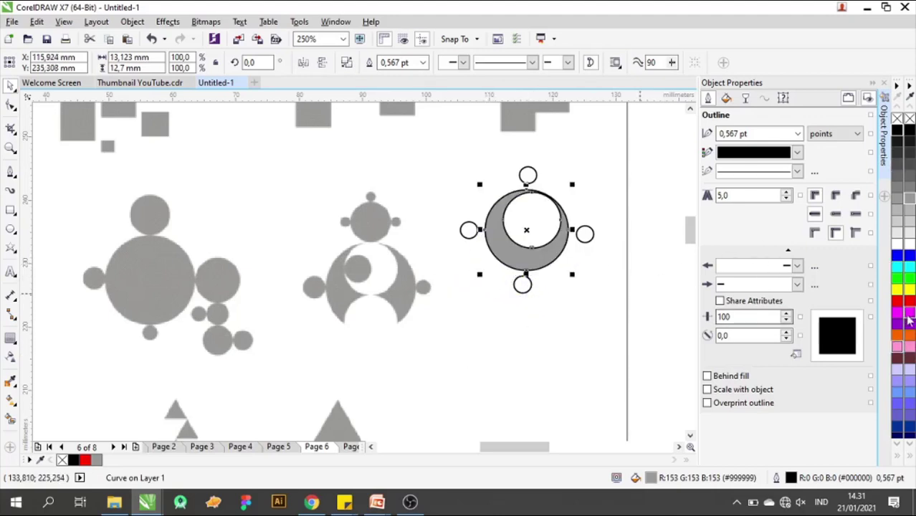
click(909, 302)
click(535, 362)
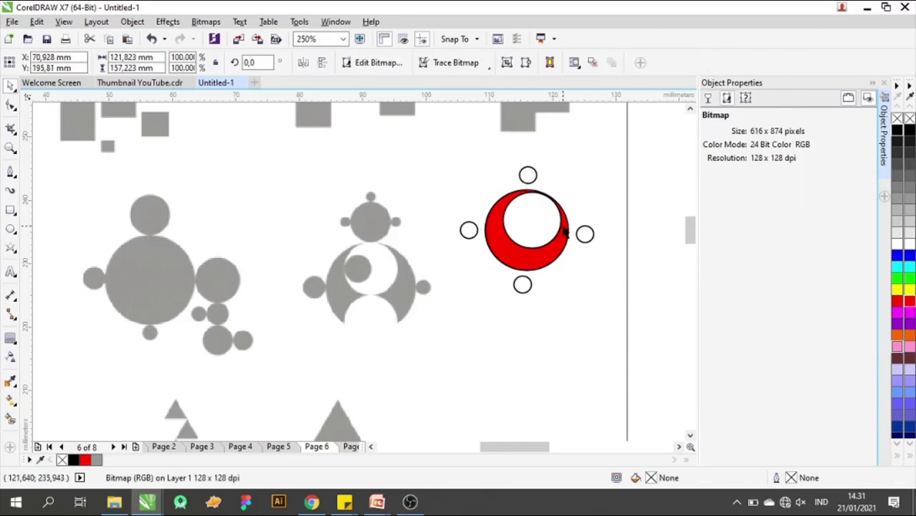
- Go to page 7 with the UKURAN HURUF samples
scroll(554, 234, down, 1)
scroll(350, 292, down, 1)
scroll(423, 368, down, 1)
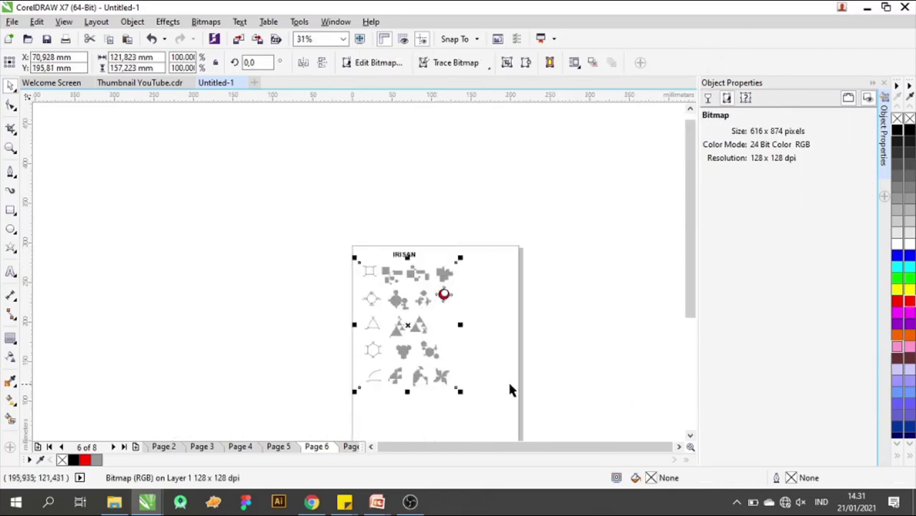
click(112, 446)
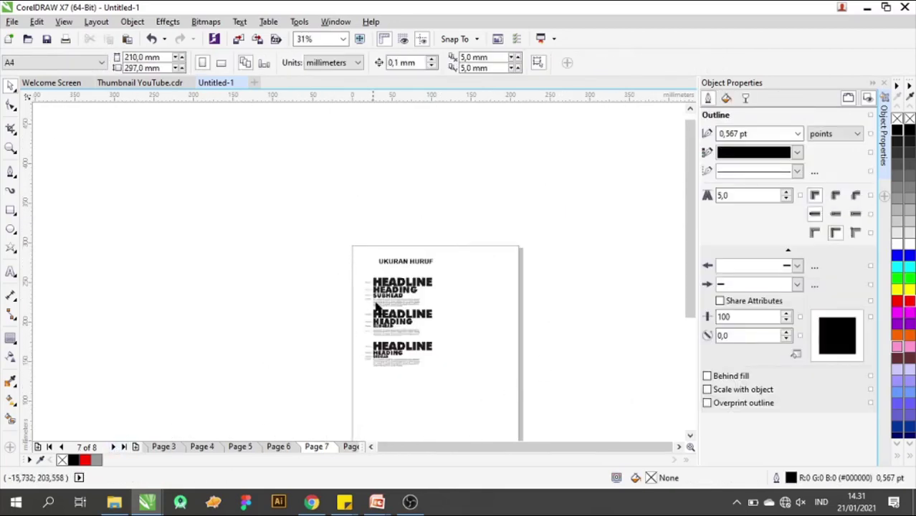
scroll(438, 294, up, 1)
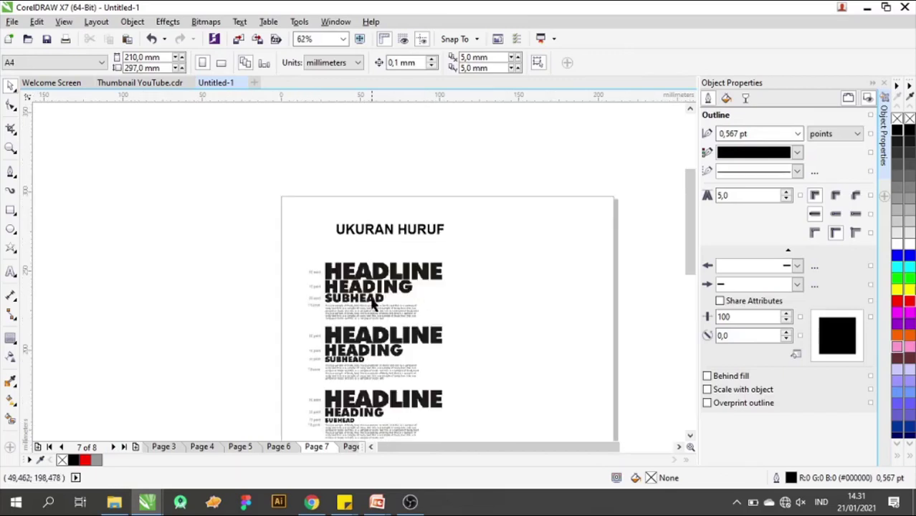
scroll(460, 284, up, 1)
scroll(229, 209, down, 1)
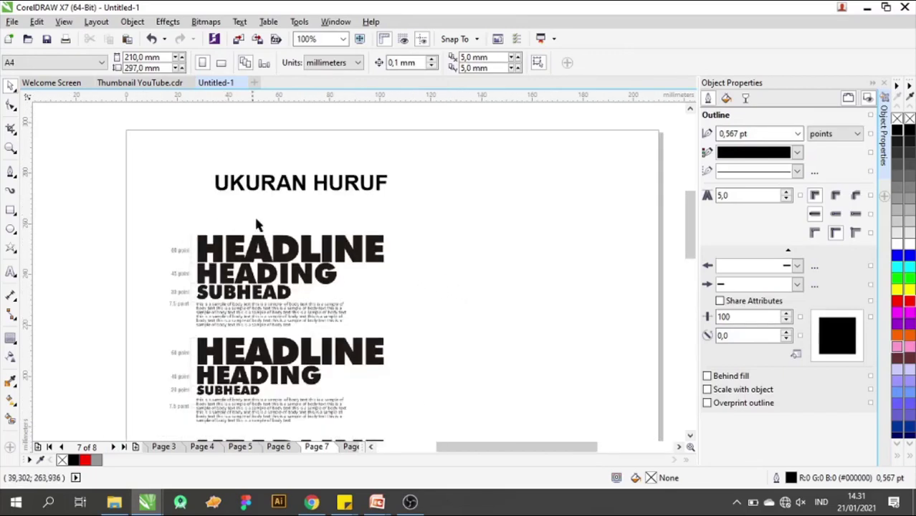
- Add the artistic text "SELAMAT DATANG" in the empty area beside the first HEADLINE sample
click(11, 274)
click(45, 268)
click(435, 247)
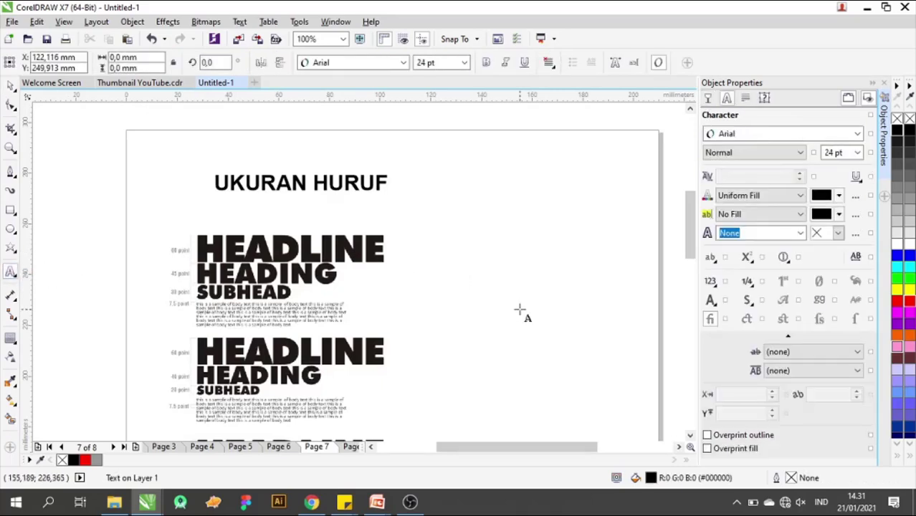
text(SELA)
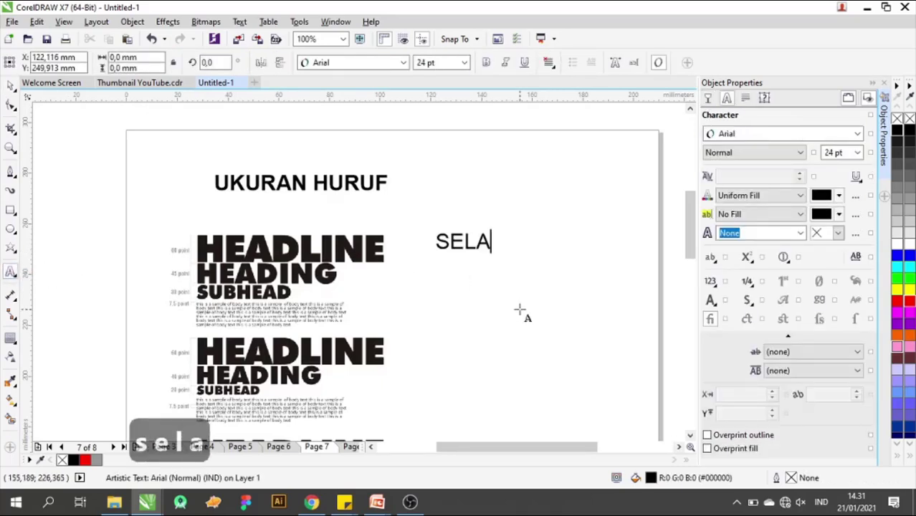
text(MAT DATANG)
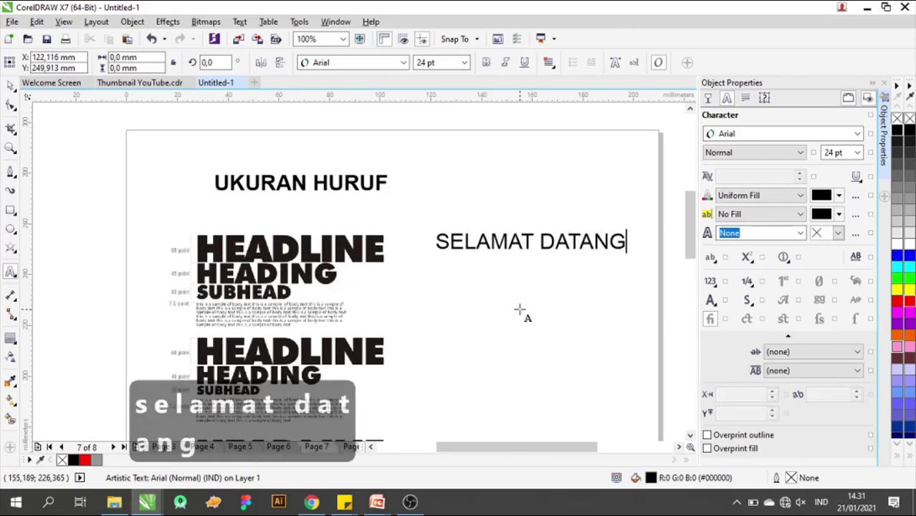
- Set the font of the whole SELAMAT DATANG text to Montserrat ExtraBold
key(ctrl+a)
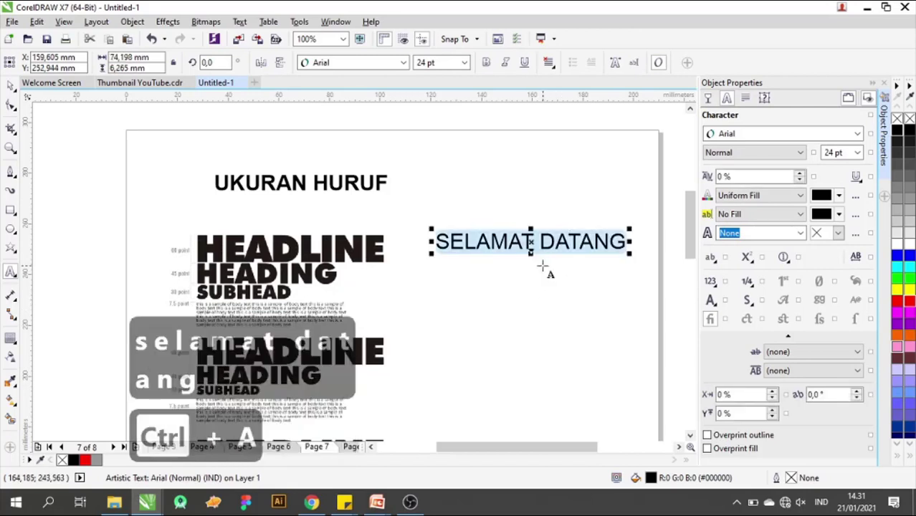
click(744, 135)
mouse_move(740, 203)
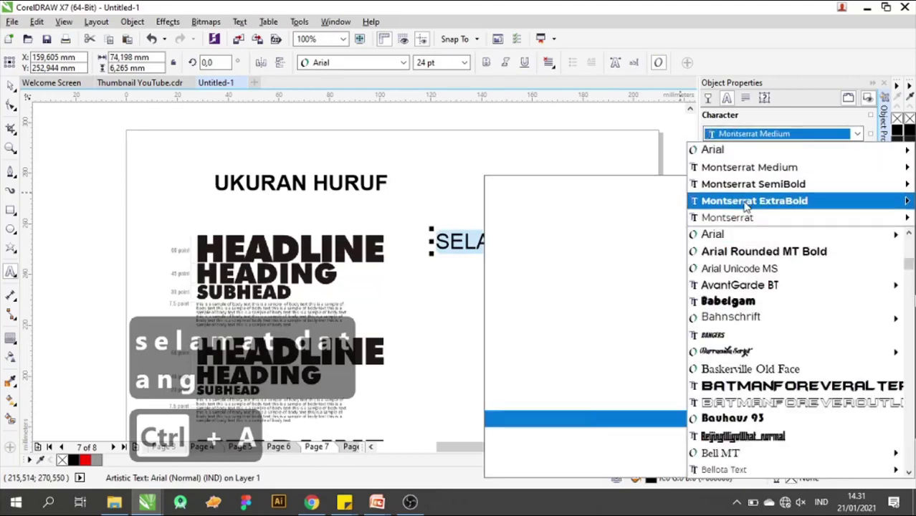
click(595, 423)
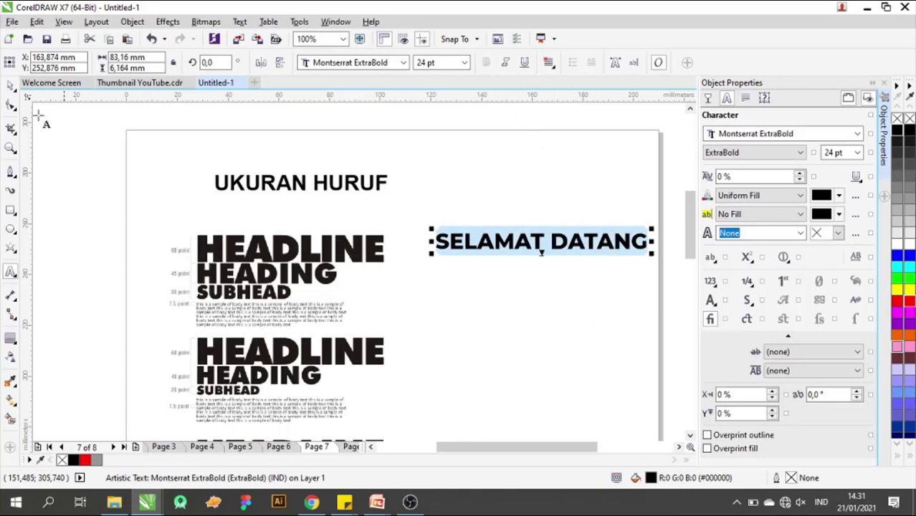
- Move SELAMAT DATANG directly next to the first HEADLINE sample and enlarge it to about 27.4 pt
click(12, 86)
drag(479, 240, 446, 251)
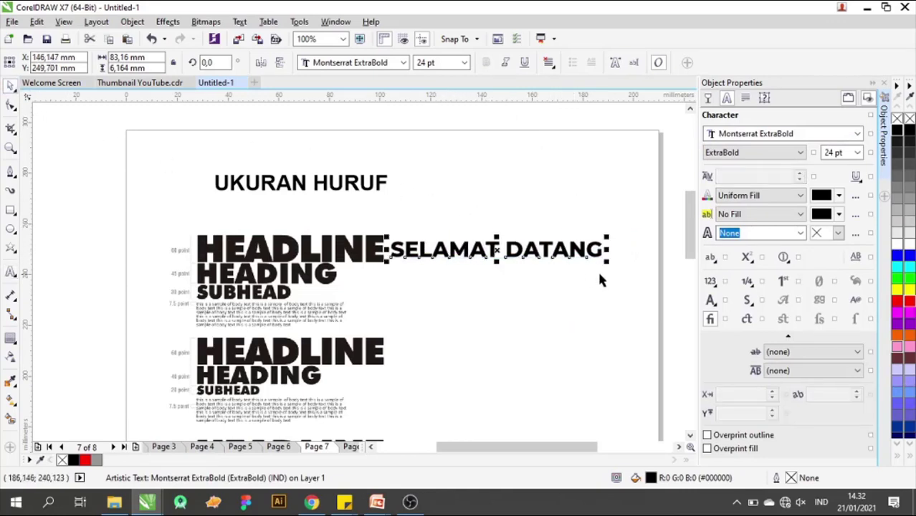
drag(609, 261, 638, 299)
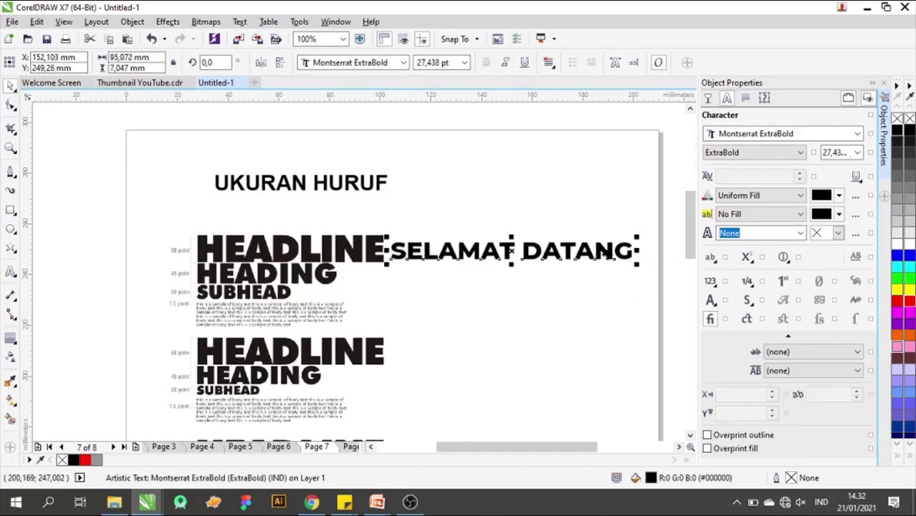
- Place a copy of SELAMAT DATANG just below it at about 21.8 pt and change its text to "PADA KEGIATAN"
drag(601, 252, 543, 307)
double_click(553, 273)
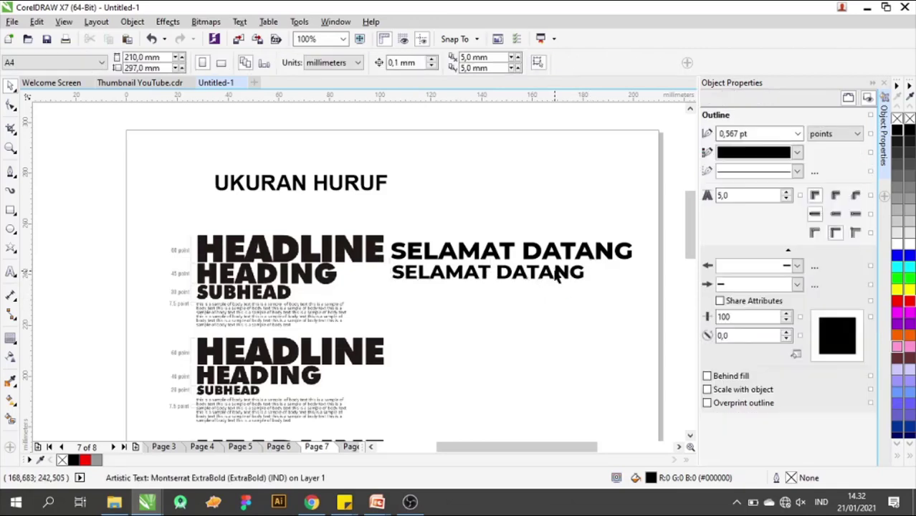
key(ctrl+a)
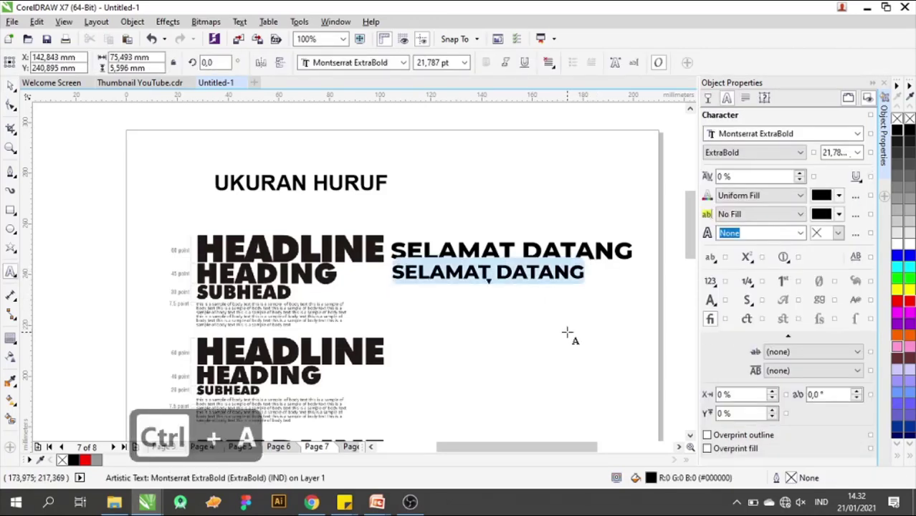
text(pada)
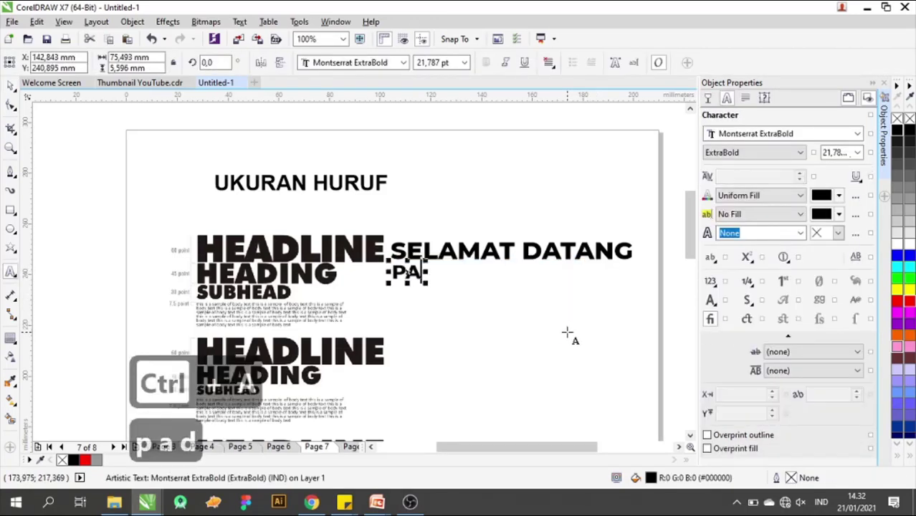
text( kegiata)
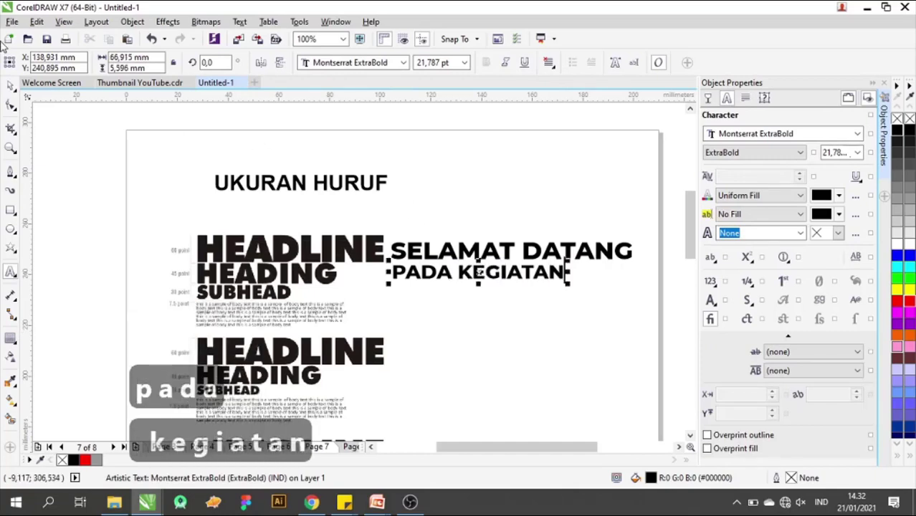
- Duplicate the PADA KEGIATAN line directly below itself as a third text line
click(10, 86)
drag(478, 273, 489, 296)
right_click(489, 296)
double_click(488, 289)
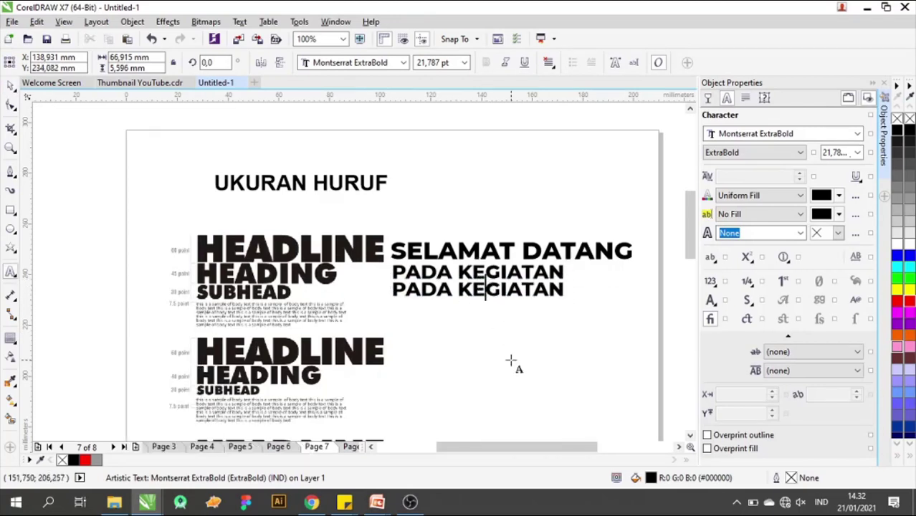
key(ctrl+a)
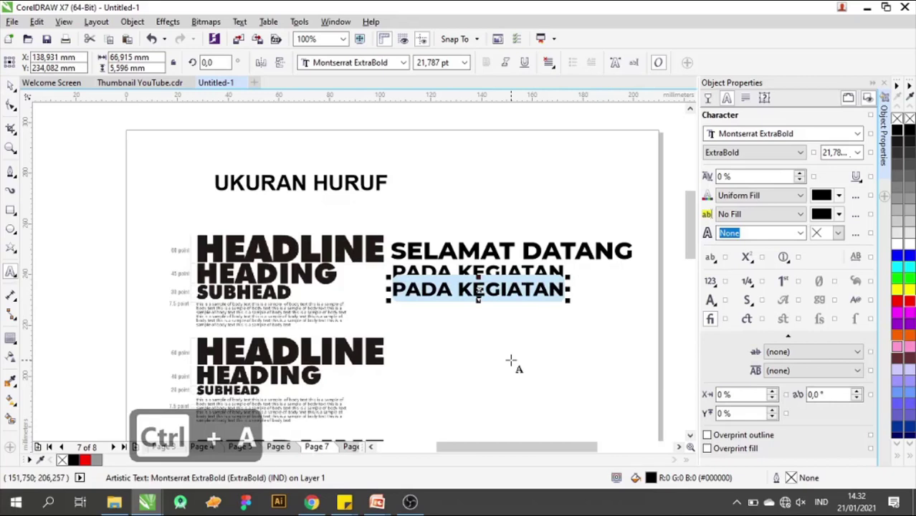
- Change the second text line to "PESERTA KEGIATAN" and scale it down slightly
click(534, 271)
key(ctrl+a)
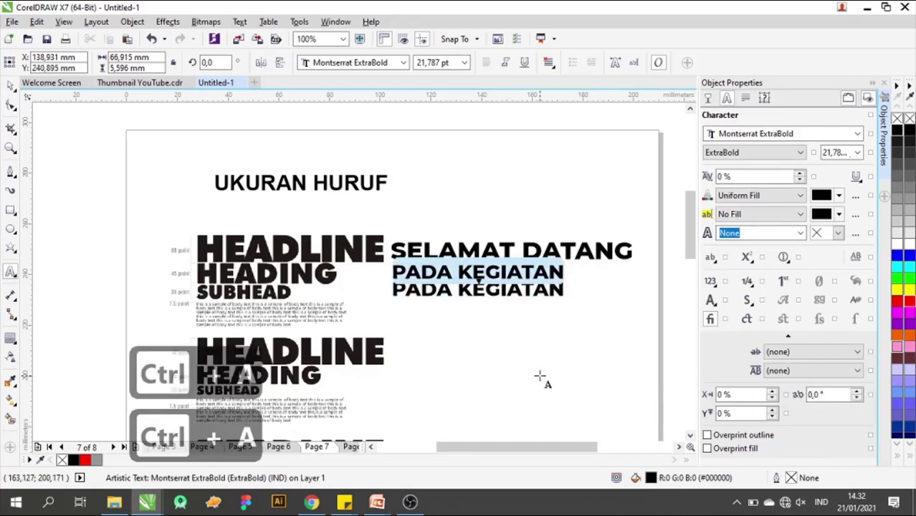
text(peserta)
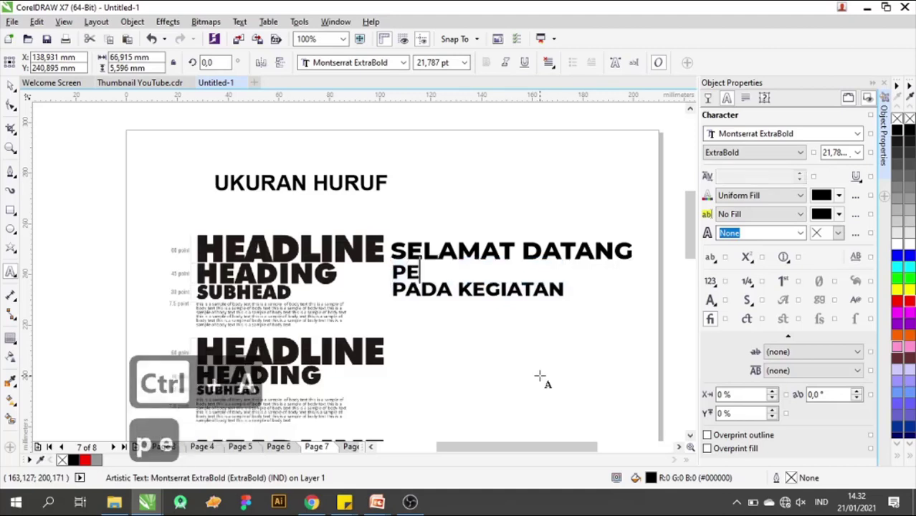
text( kegiatan)
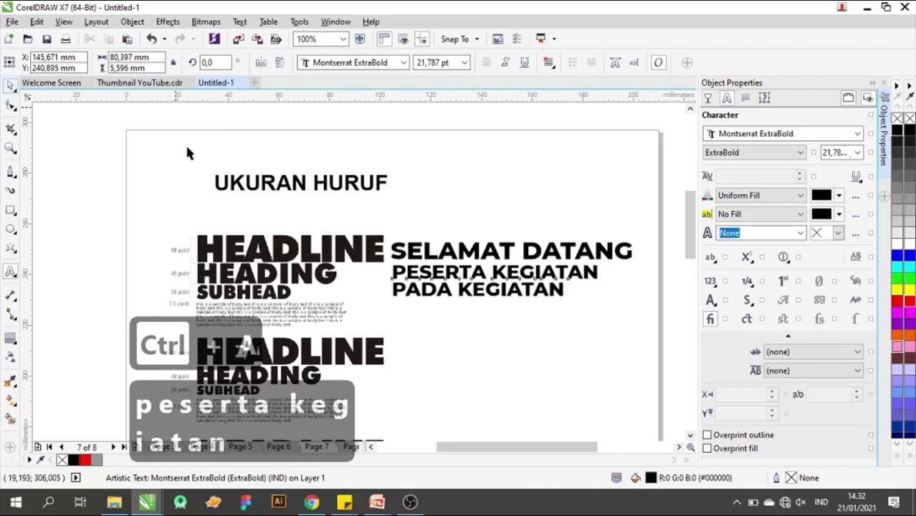
drag(601, 261, 590, 264)
- Shrink the third text line to about 14.9 pt and replace its text with "LOMBA PENTAS SENI"
click(555, 292)
drag(570, 300, 489, 292)
double_click(489, 292)
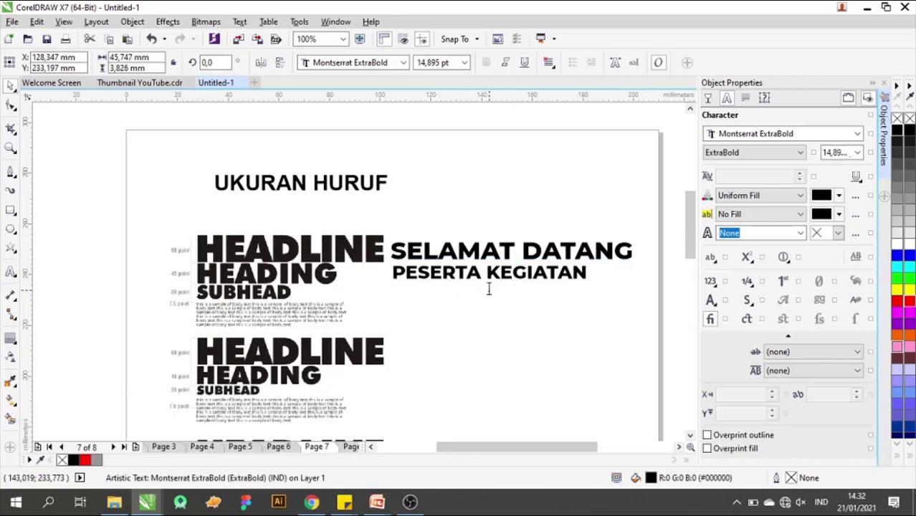
key(ctrl+a)
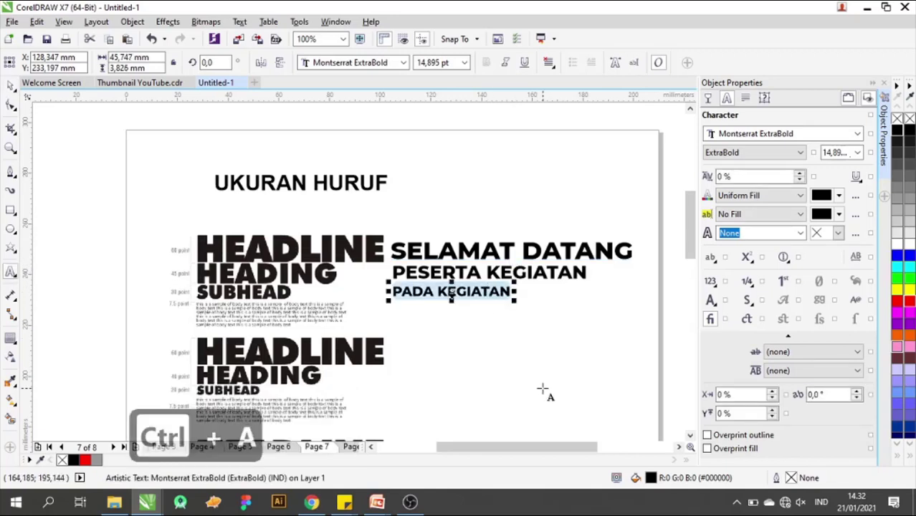
text(lomba )
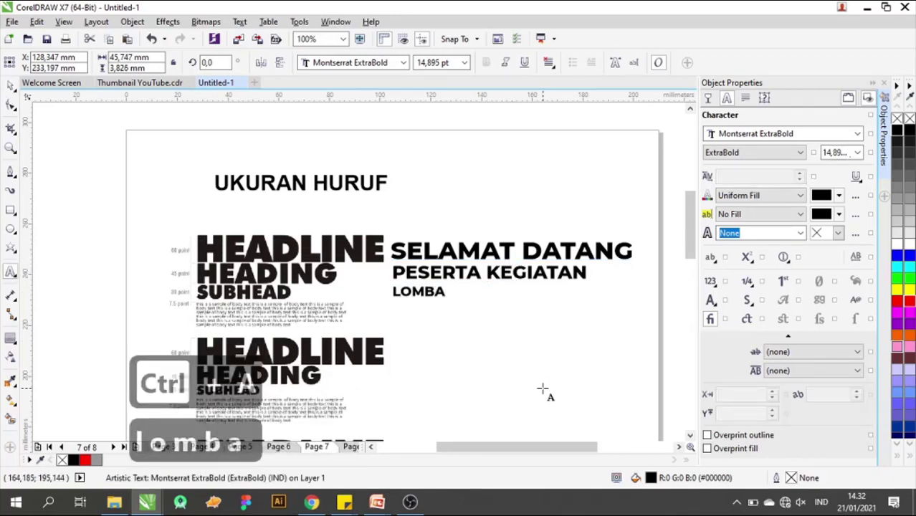
text(pentas seni)
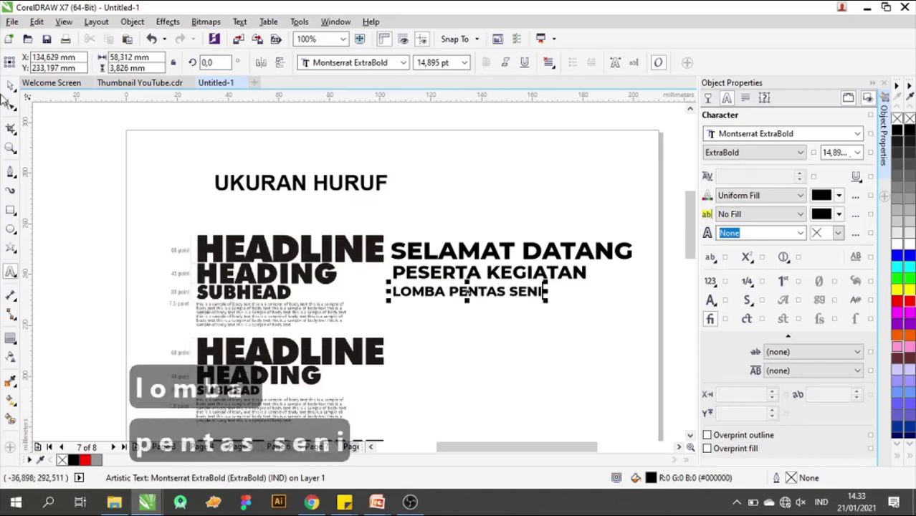
click(10, 86)
click(101, 176)
scroll(380, 207, down, 2)
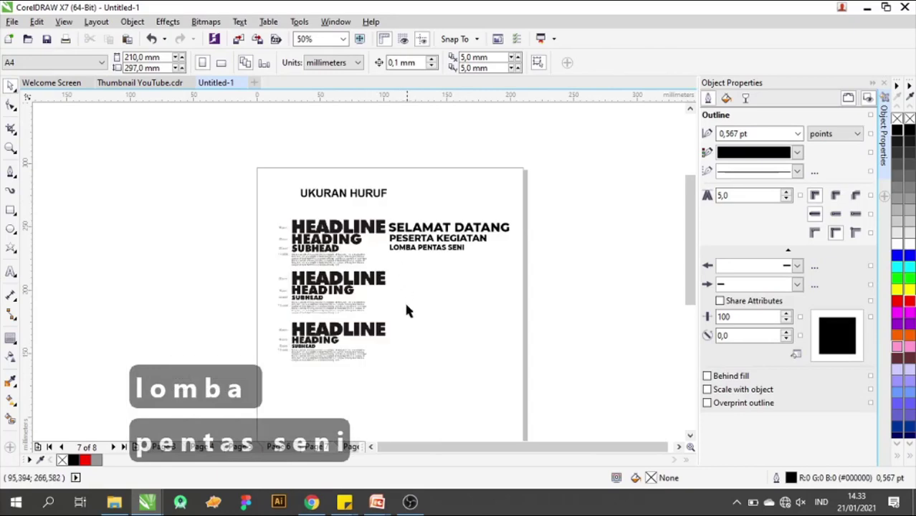
- Examine the point sizes of the headline, heading, subhead and body text samples beside the three text lines on page 7
scroll(356, 362, up, 2)
scroll(315, 374, down, 2)
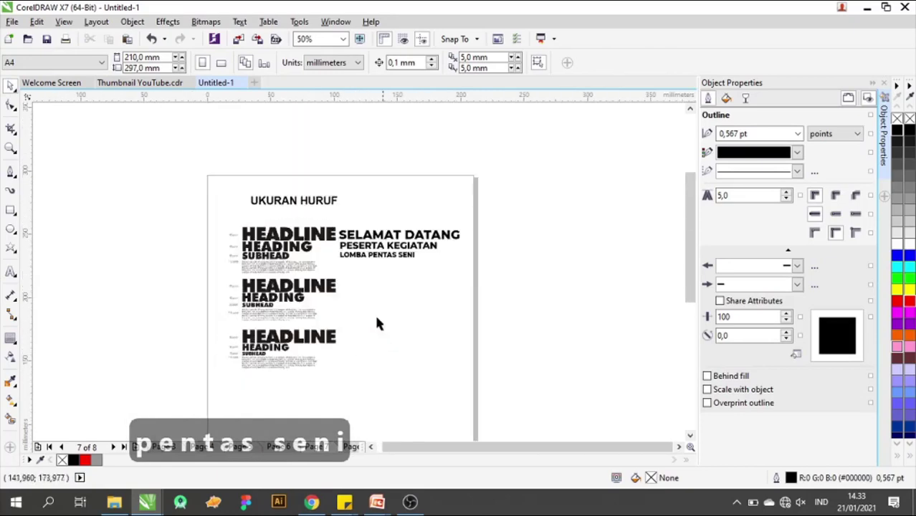
scroll(327, 265, up, 2)
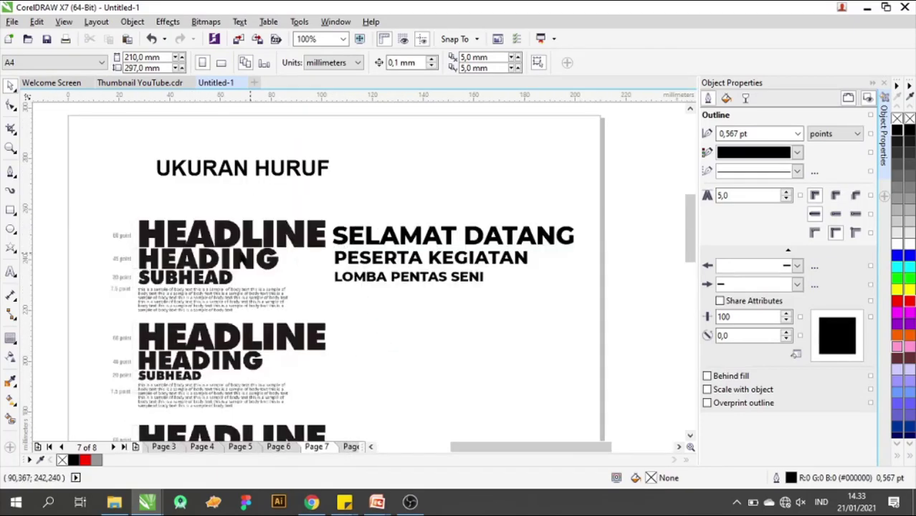
scroll(189, 253, up, 2)
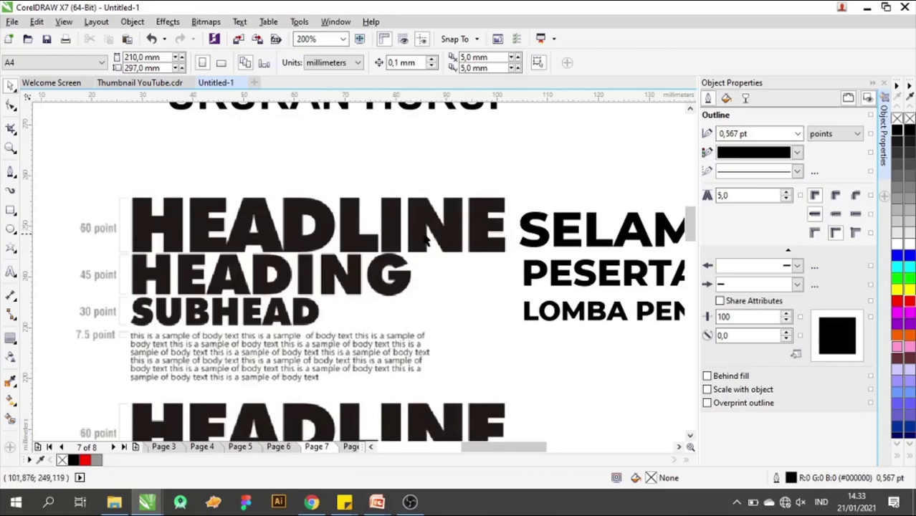
scroll(78, 239, up, 2)
scroll(184, 242, down, 1)
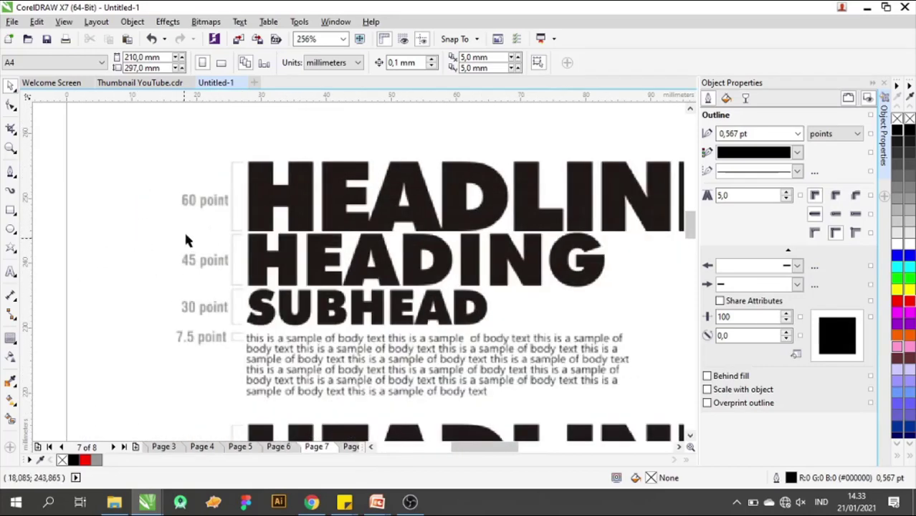
scroll(186, 239, up, 1)
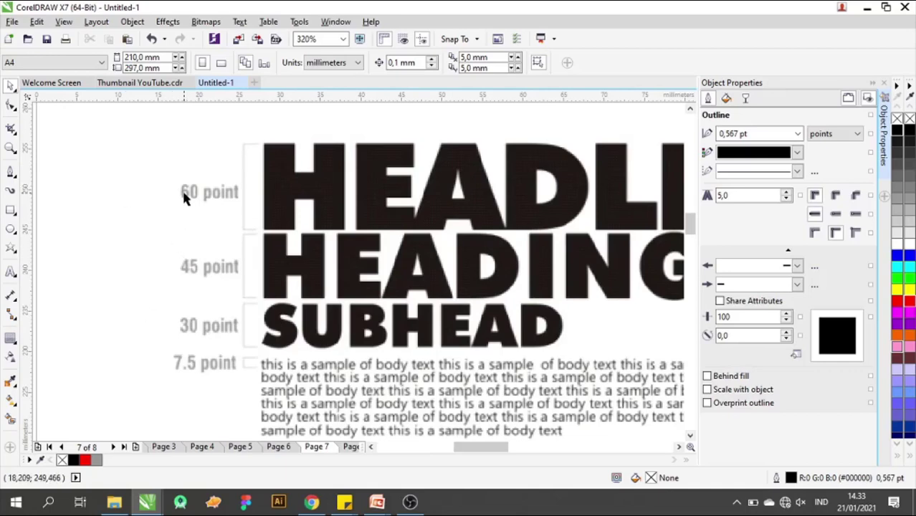
scroll(147, 230, down, 4)
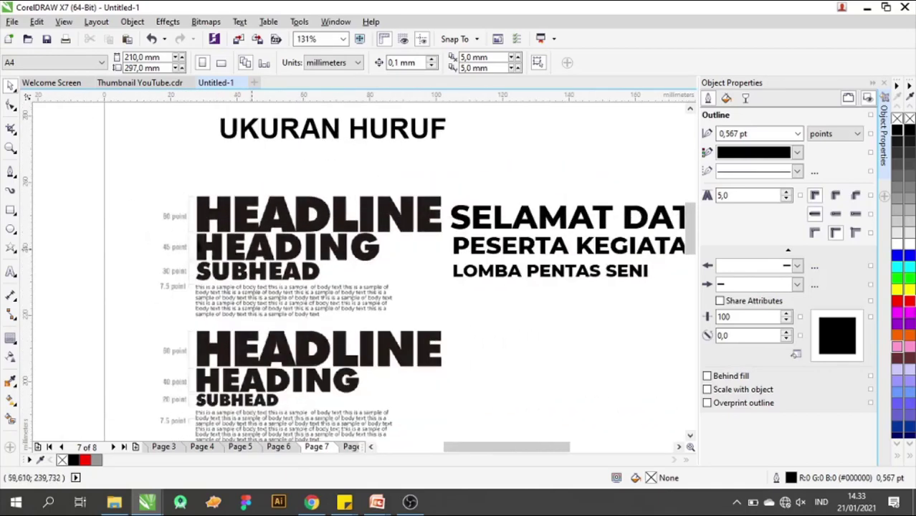
scroll(186, 238, down, 1)
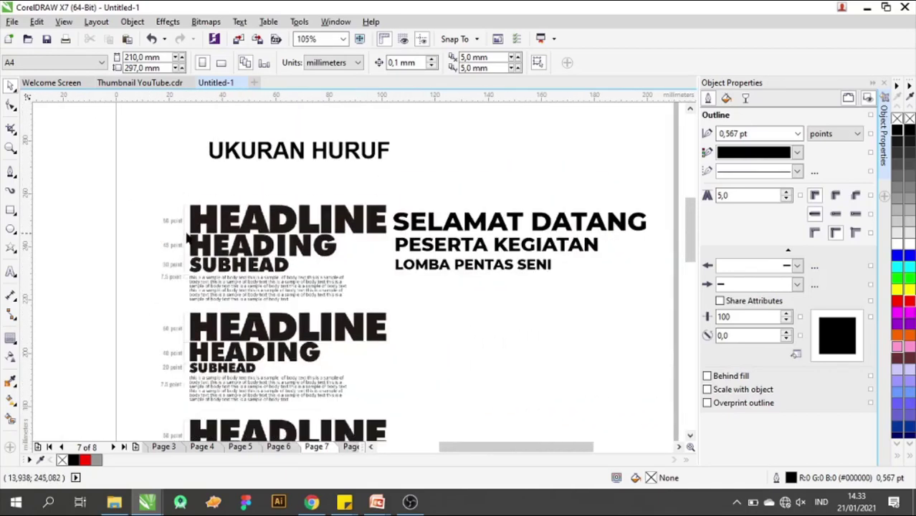
- Go to page 8 and add the artistic text "SELAMAT DATANG" beside the KERNING HURUF samples
click(113, 448)
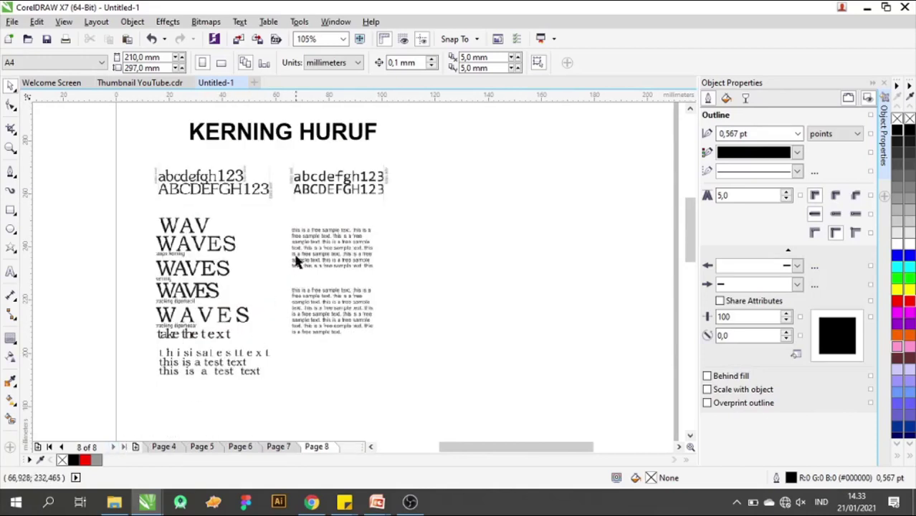
click(10, 276)
click(430, 185)
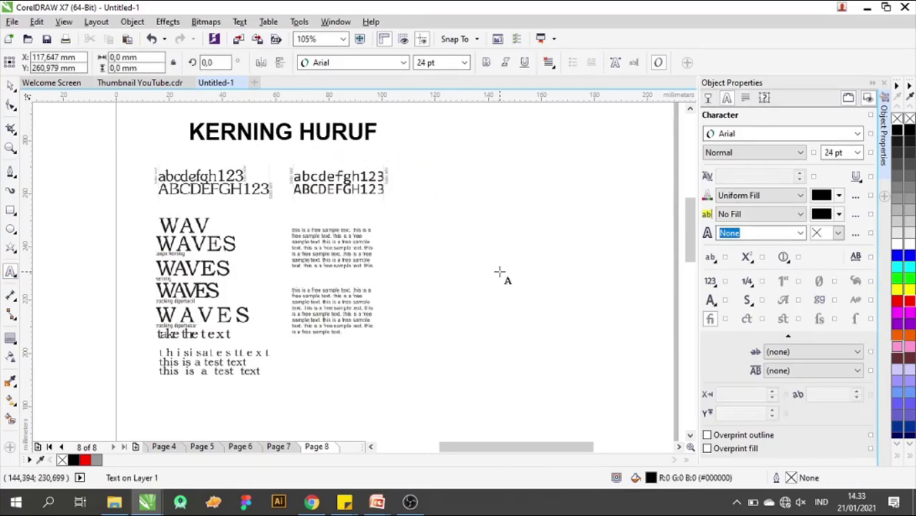
text(SELAMAT)
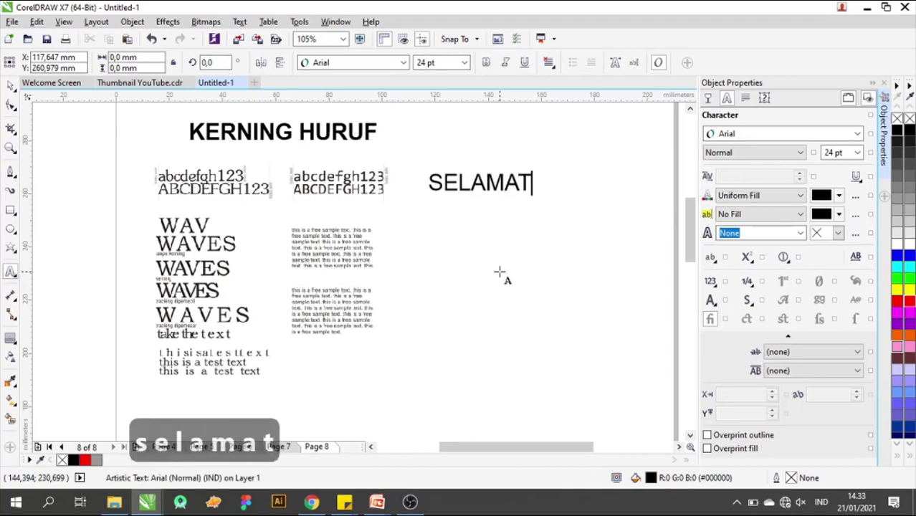
text( DATANG)
- Set the SELAMAT DATANG text in Montserrat ExtraBold and move it slightly closer to the kerning samples
key(ctrl+a)
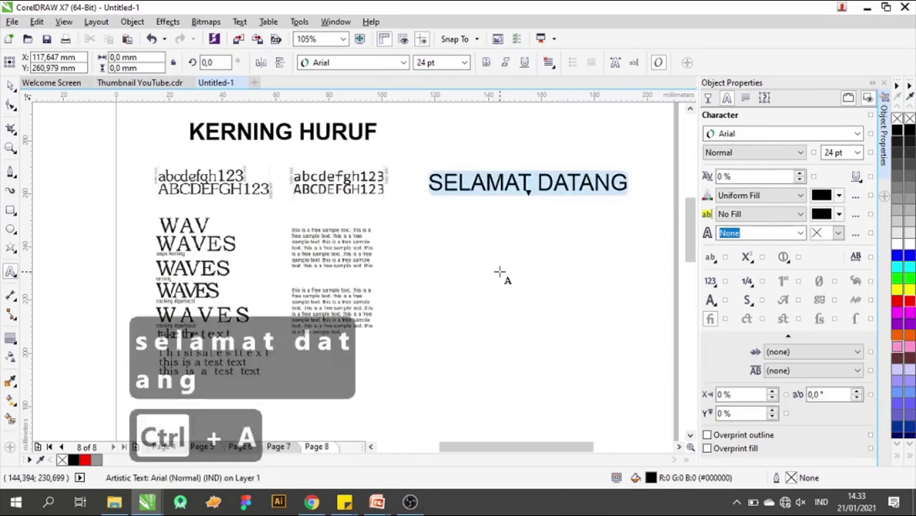
click(727, 134)
mouse_move(753, 167)
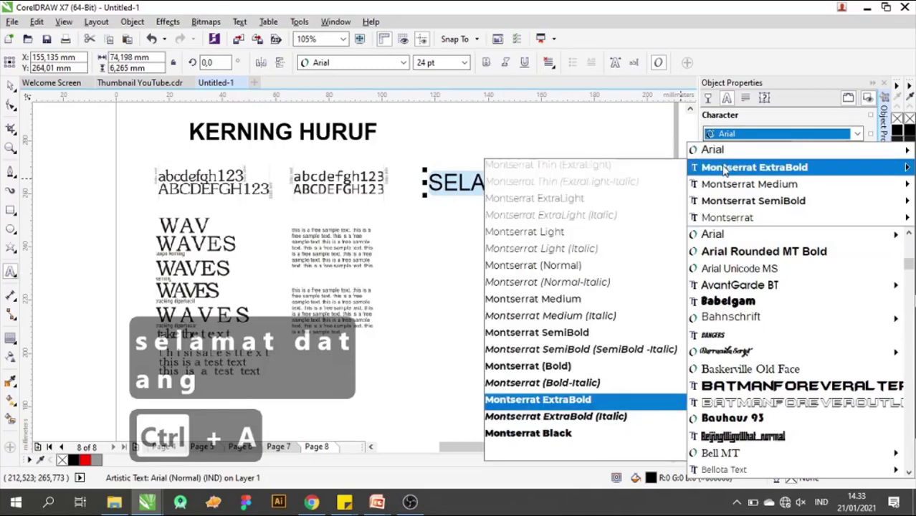
click(545, 399)
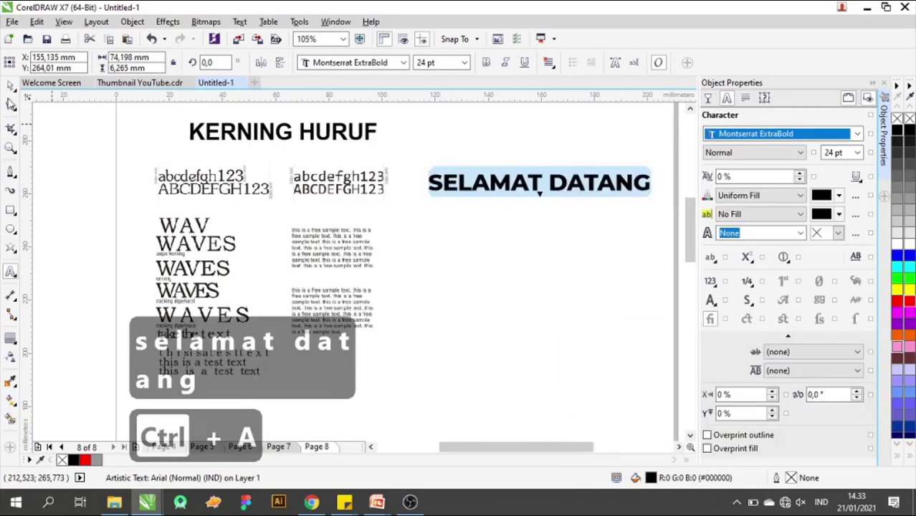
click(10, 87)
drag(545, 186, 521, 189)
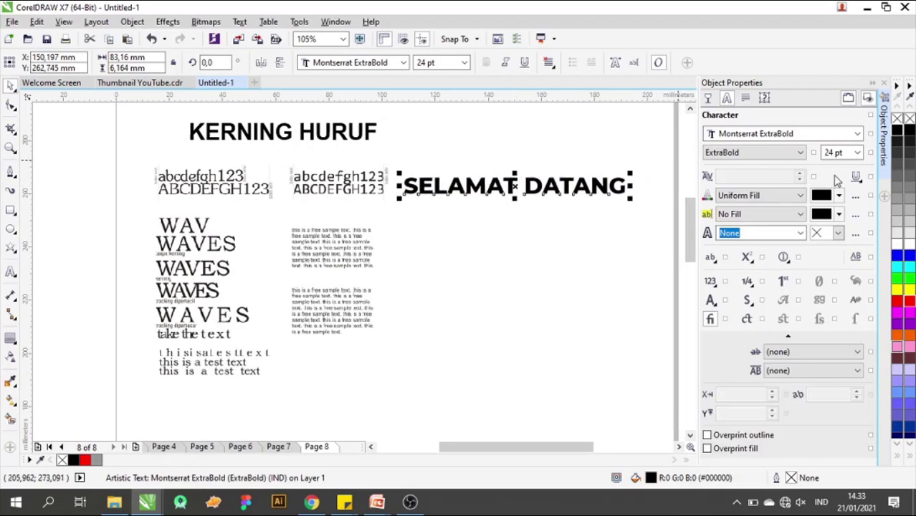
click(882, 198)
click(883, 198)
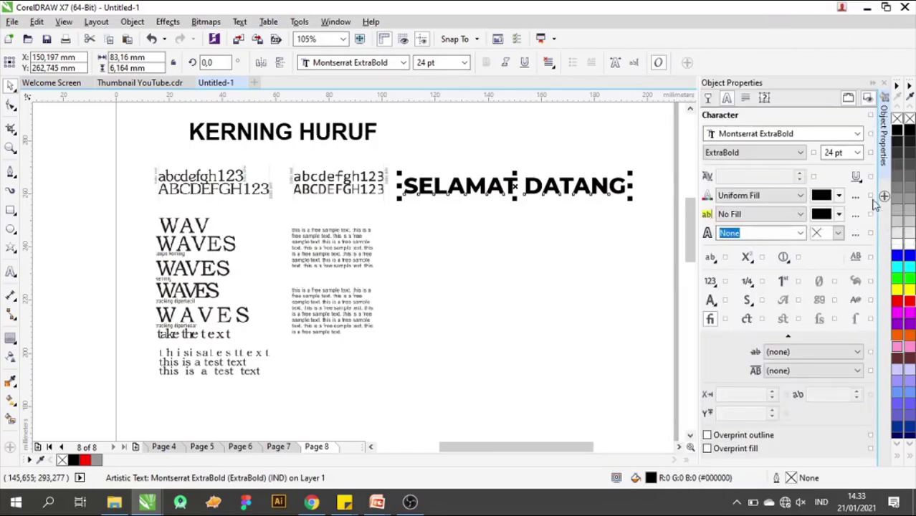
click(708, 99)
click(727, 99)
- Tighten the range kerning of all SELAMAT DATANG characters to -90 % and deselect the text
key(F8)
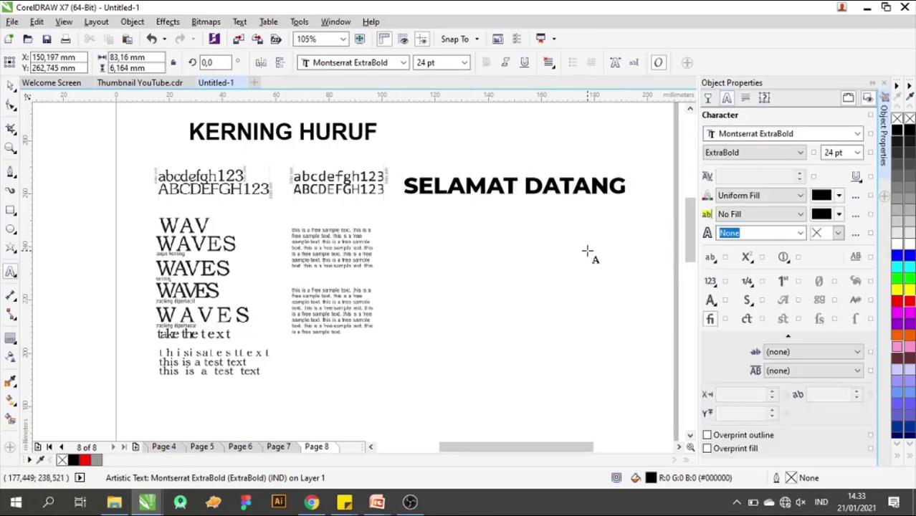
key(ctrl+a)
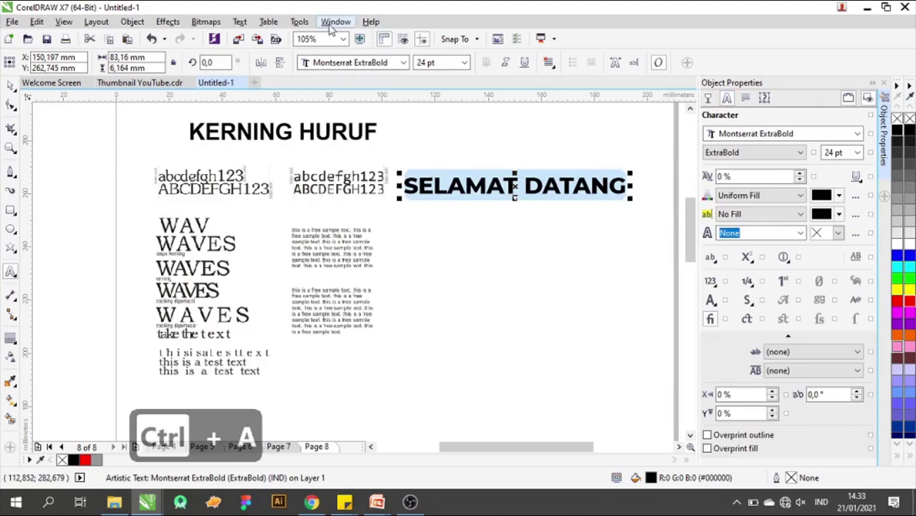
click(332, 23)
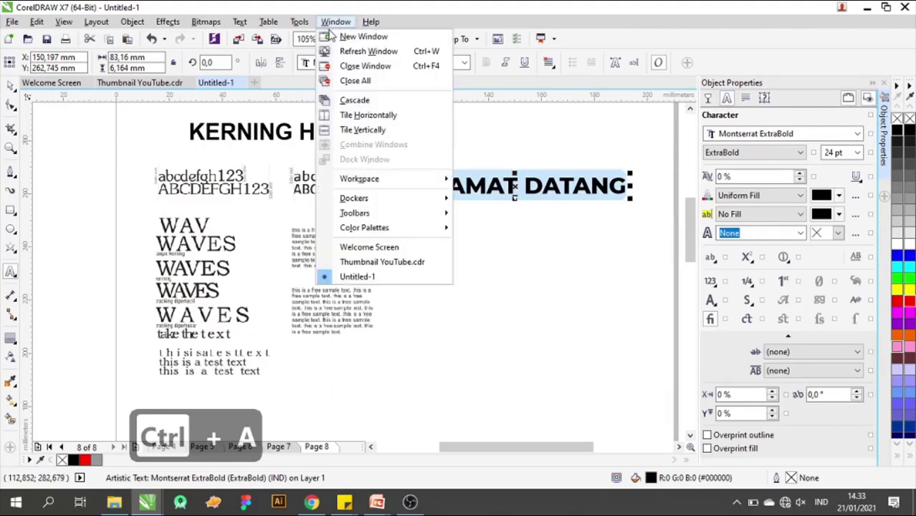
click(329, 26)
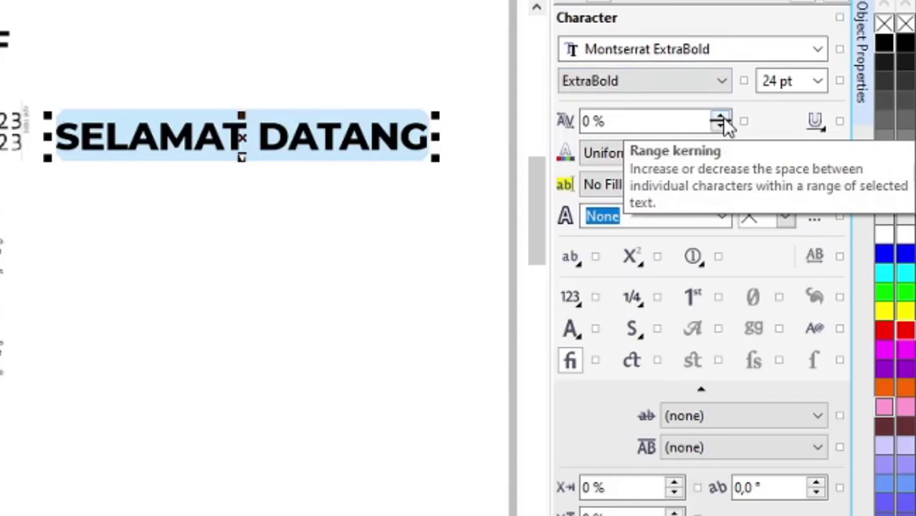
drag(721, 120, 722, 136)
click(721, 129)
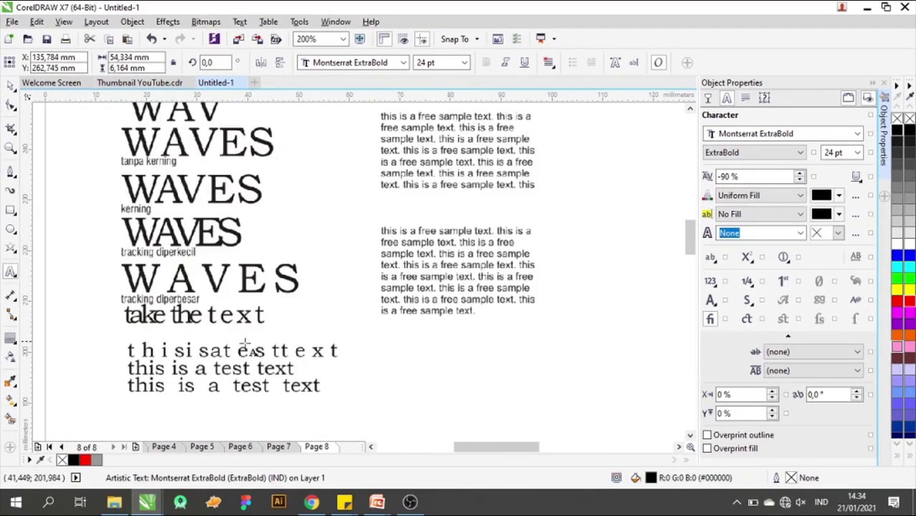
scroll(245, 344, down, 1)
click(10, 86)
click(486, 285)
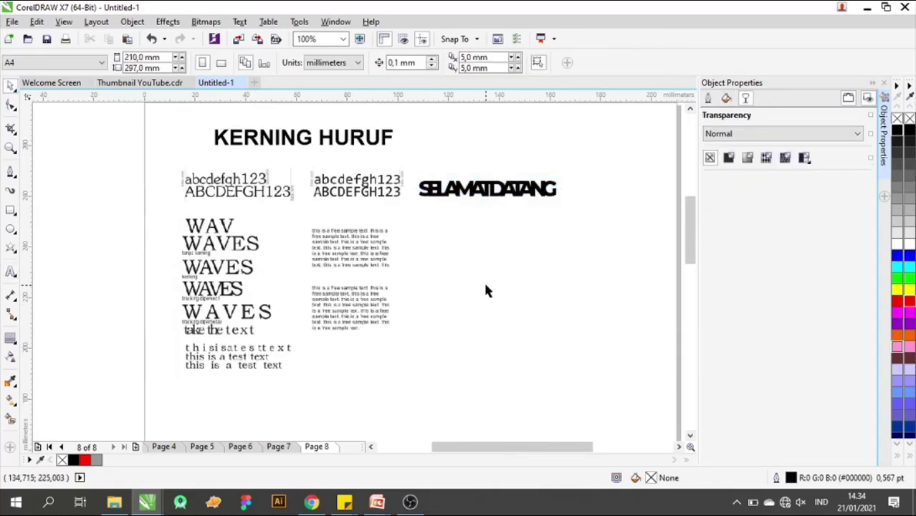